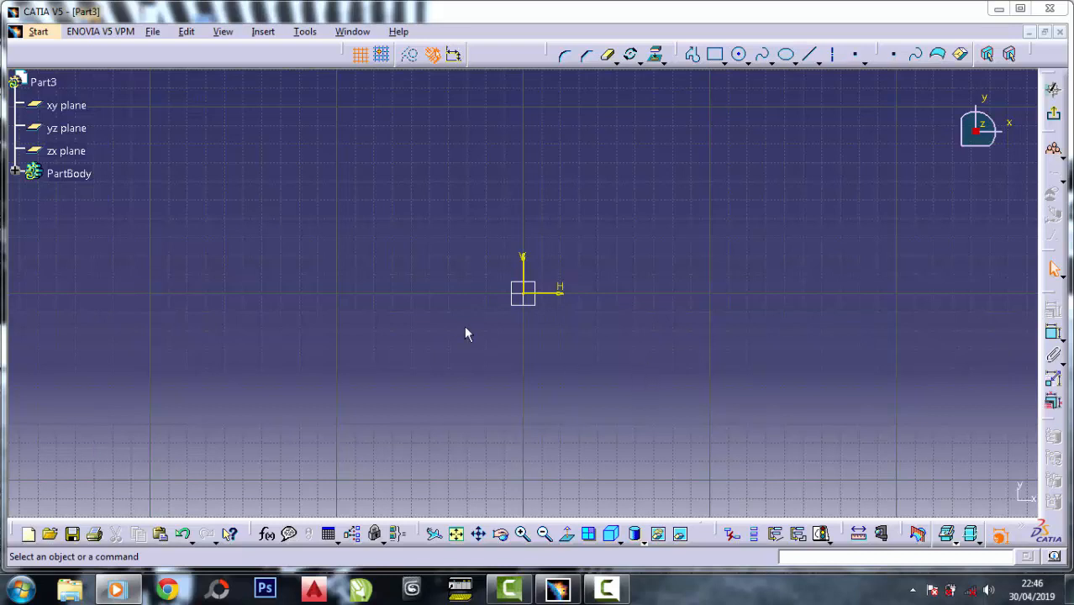
- Sketch an open profile from the origin: a horizontal line about 49 mm long, followed by a vertical line about 81 mm upward
{"action": "left_click", "coordinate": [63, 104]}
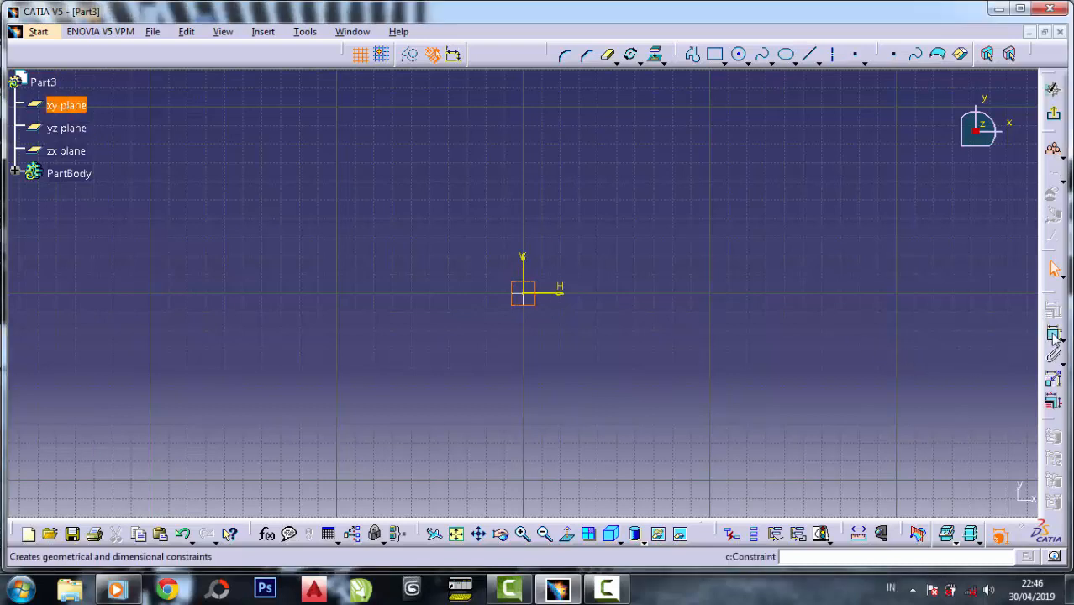
{"action": "left_click", "coordinate": [724, 221]}
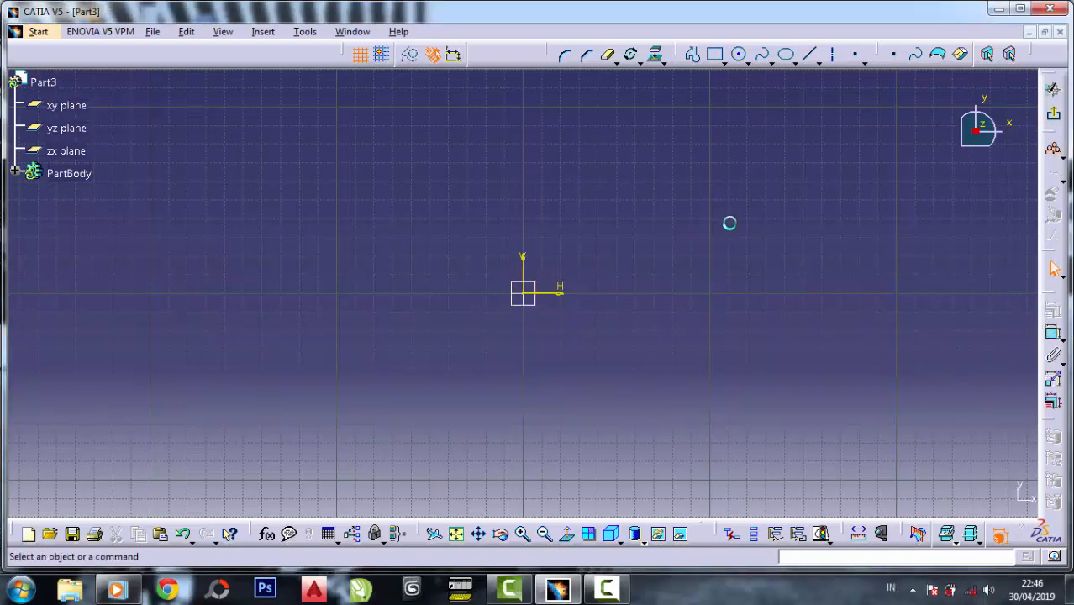
{"action": "left_click", "coordinate": [75, 106]}
{"action": "left_click", "coordinate": [692, 54]}
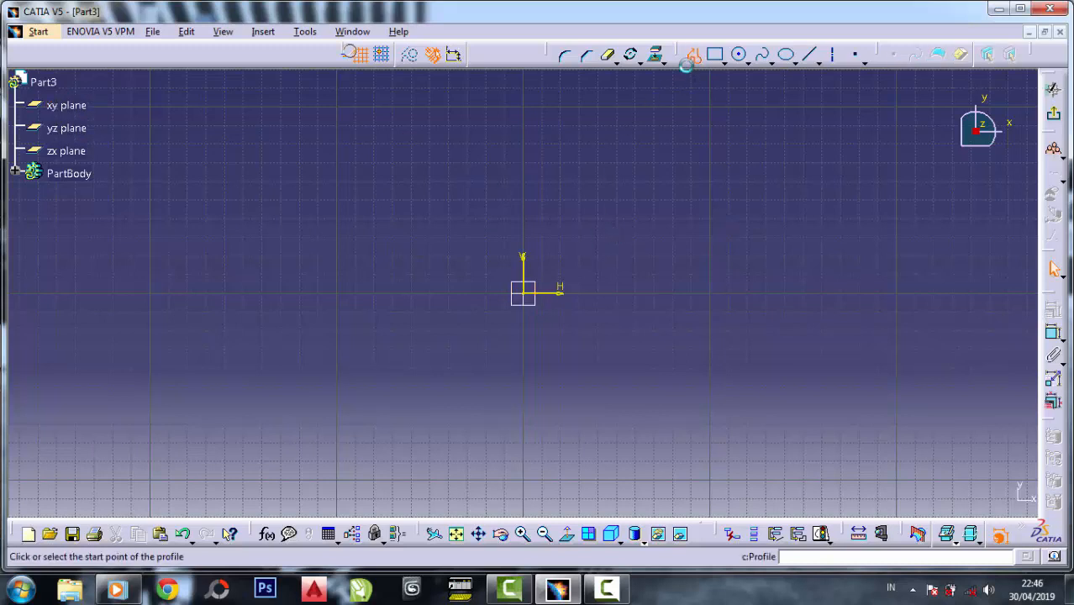
{"action": "left_click", "coordinate": [524, 293]}
{"action": "left_click", "coordinate": [615, 293]}
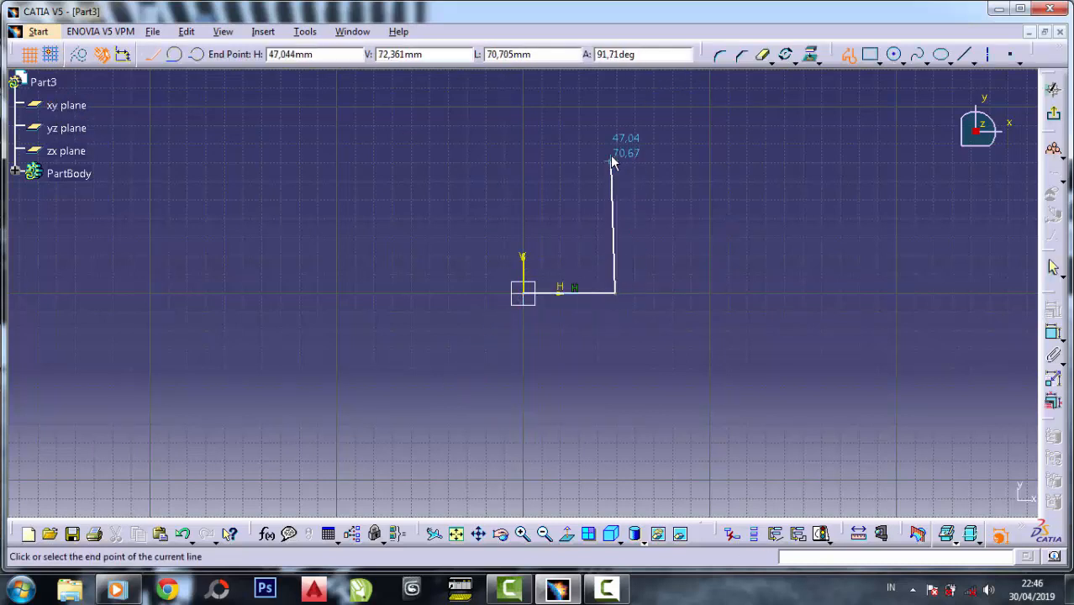
{"action": "left_click", "coordinate": [615, 143]}
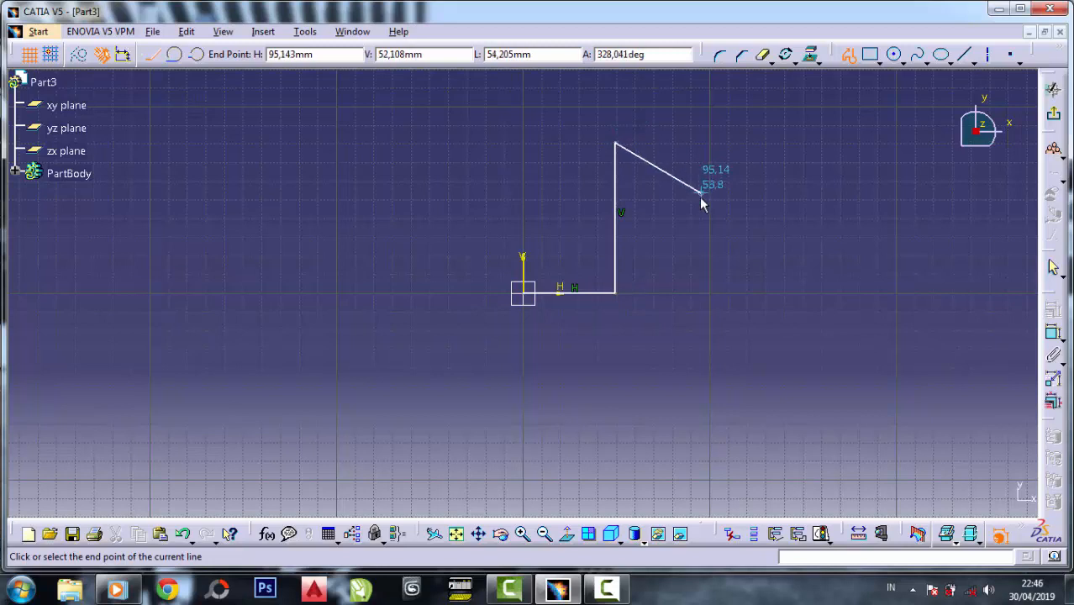
{"action": "key", "text": "Escape"}
{"action": "left_click", "coordinate": [979, 378]}
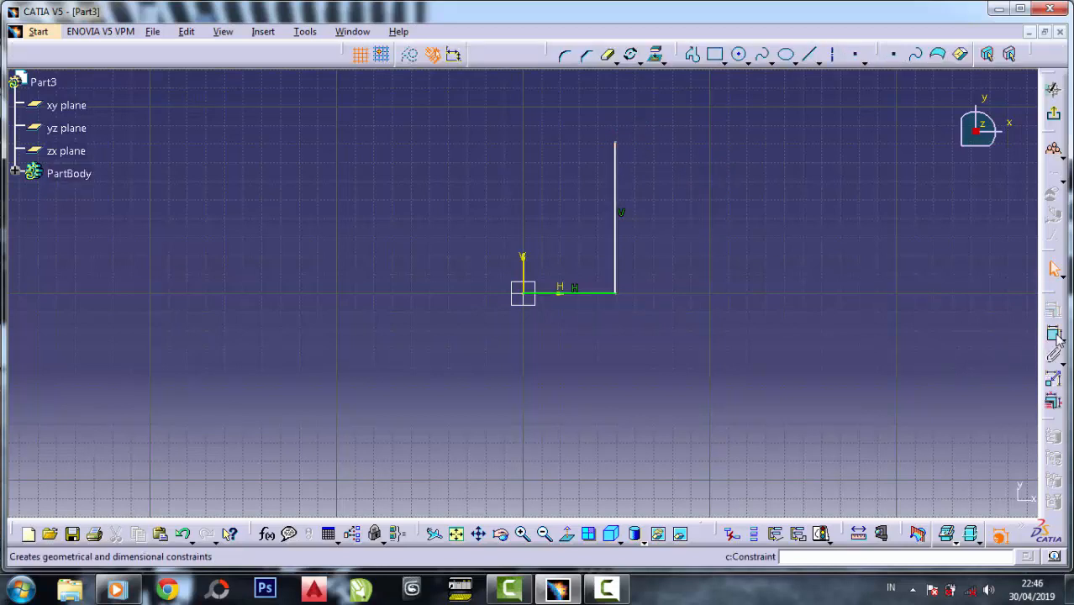
- Dimension the horizontal base line below the sketch and set its length to 25 mm
{"action": "left_click", "coordinate": [1053, 333]}
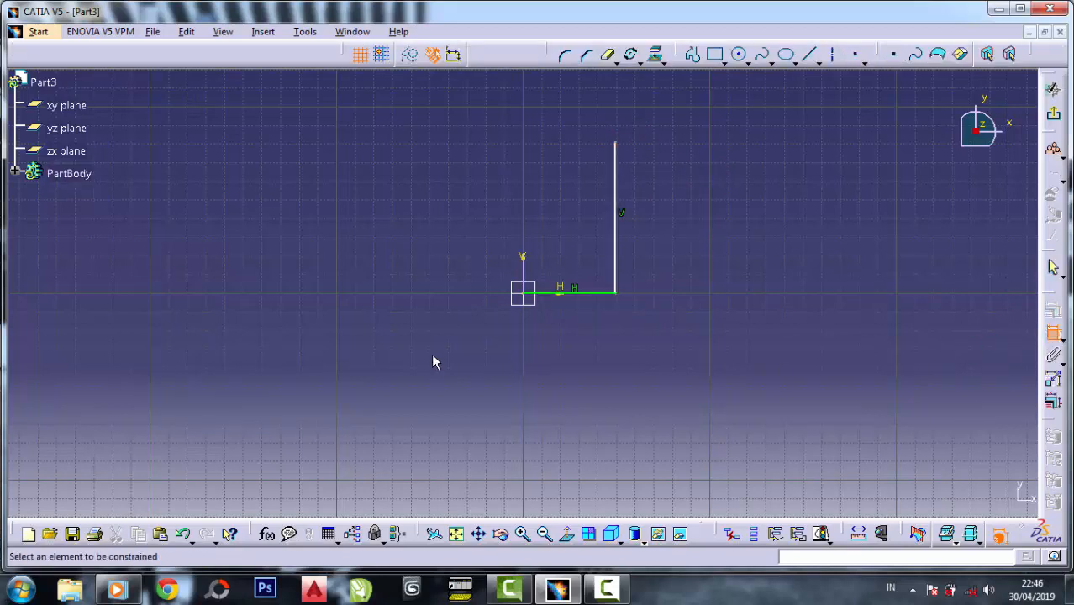
{"action": "left_click", "coordinate": [585, 294]}
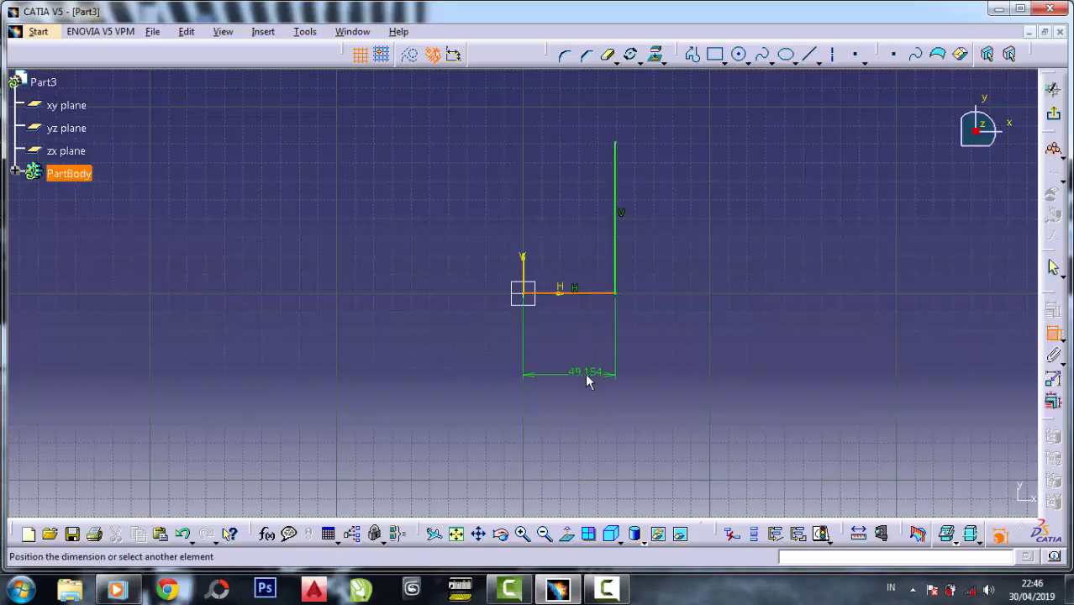
{"action": "left_click", "coordinate": [585, 373]}
{"action": "double_click", "coordinate": [585, 372]}
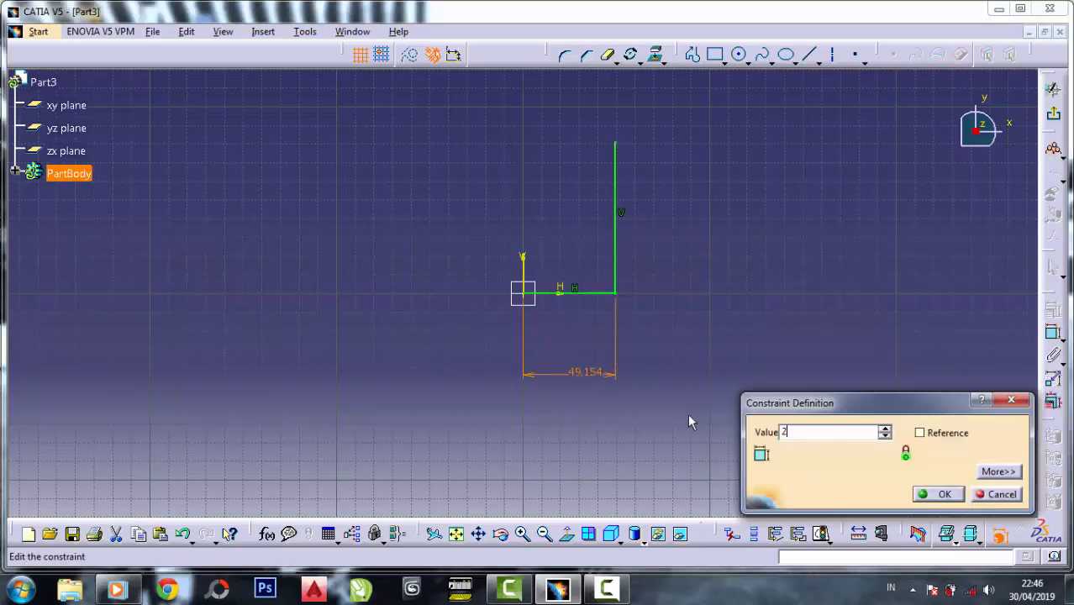
{"action": "left_click", "coordinate": [936, 494]}
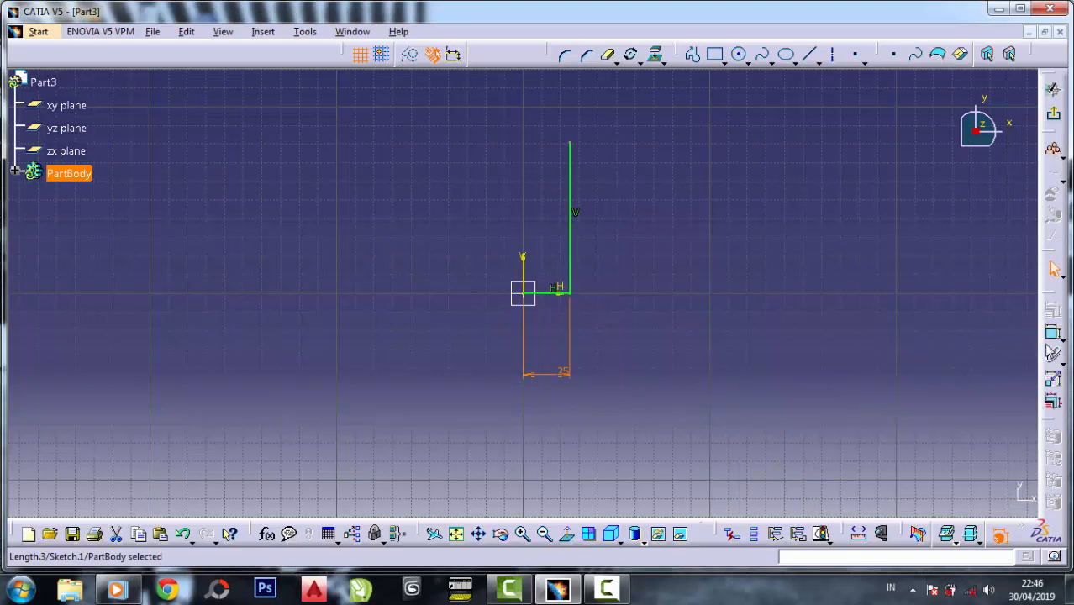
- Dimension the vertical line beside the sketch and set its length to 40 mm
{"action": "left_click", "coordinate": [1053, 333]}
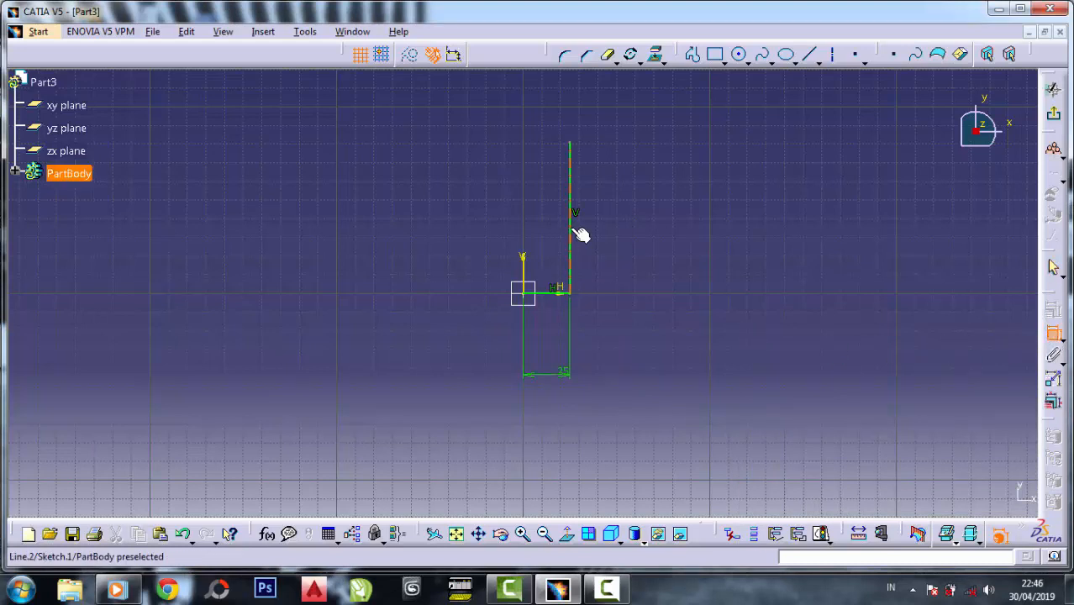
{"action": "left_click", "coordinate": [579, 234]}
{"action": "left_click", "coordinate": [653, 235]}
{"action": "double_click", "coordinate": [650, 232]}
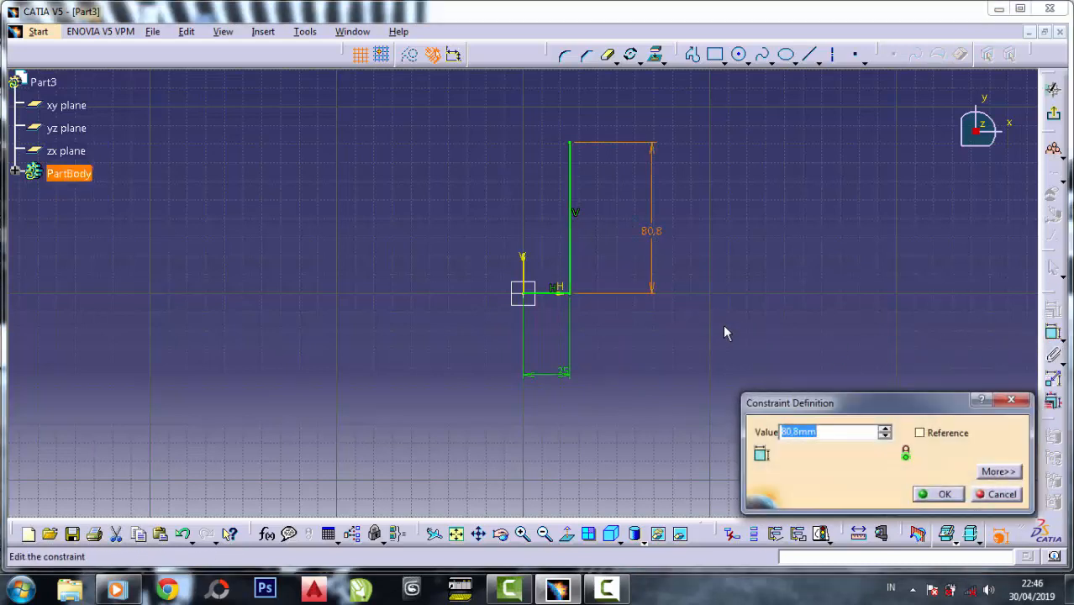
{"action": "type", "text": "40"}
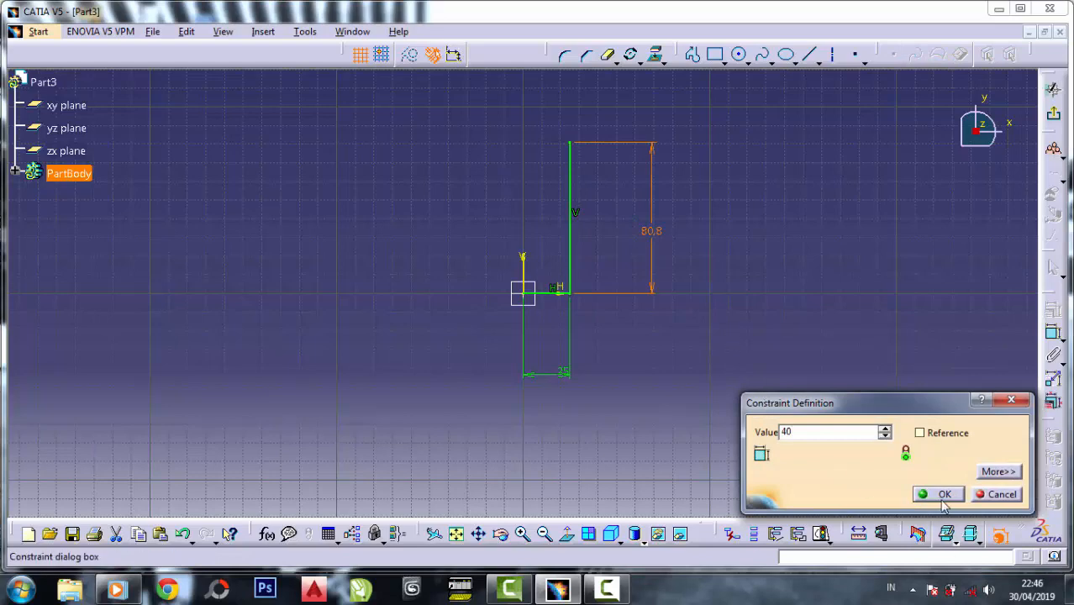
{"action": "left_click", "coordinate": [943, 494]}
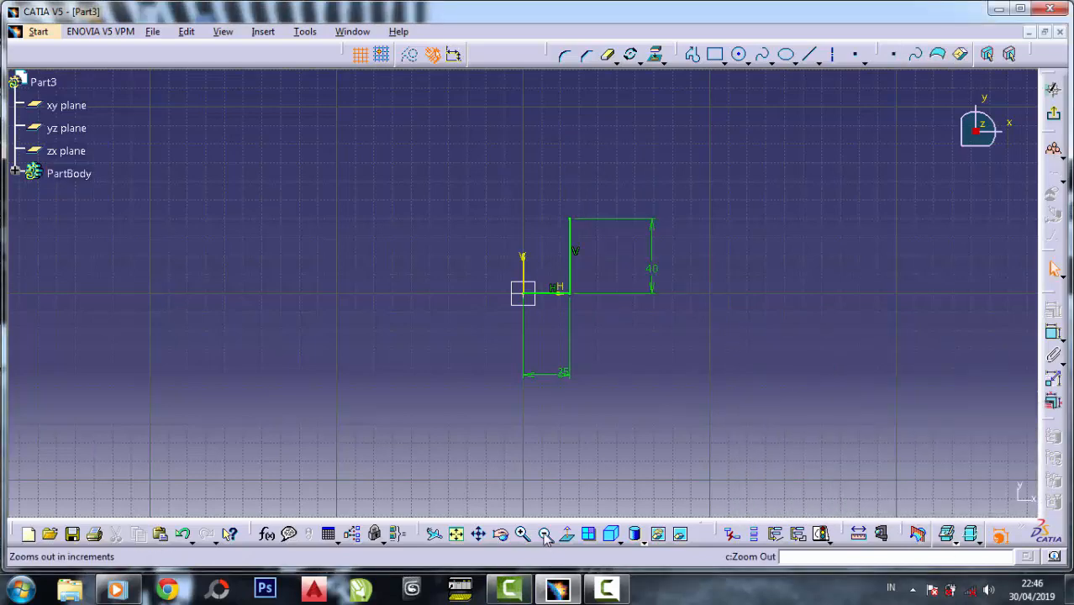
- Sketch a stepped profile from the vertical line's top end: about 6.6 mm inward, about 4.8 mm down, and horizontally to the vertical axis
{"action": "left_click", "coordinate": [524, 535]}
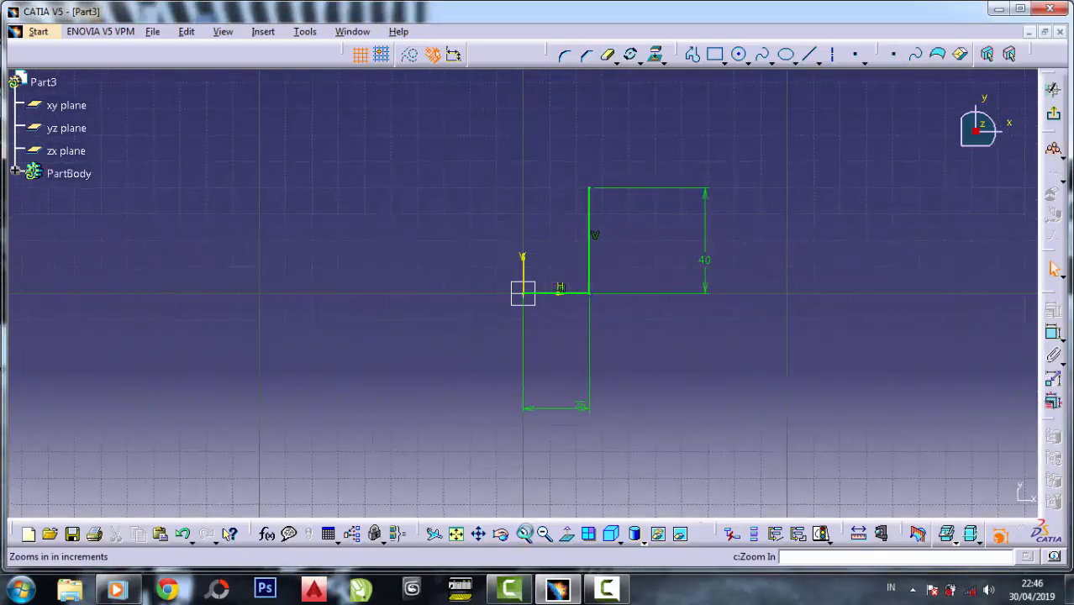
{"action": "middle_click_drag", "start_coordinate": [692, 404], "coordinate": [682, 486]}
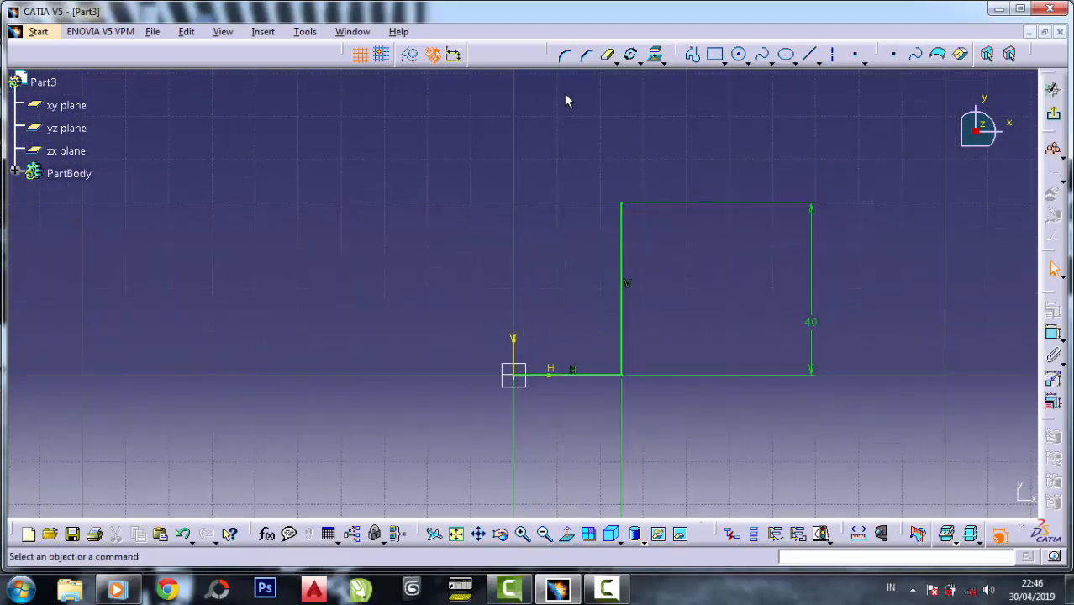
{"action": "left_click", "coordinate": [692, 55]}
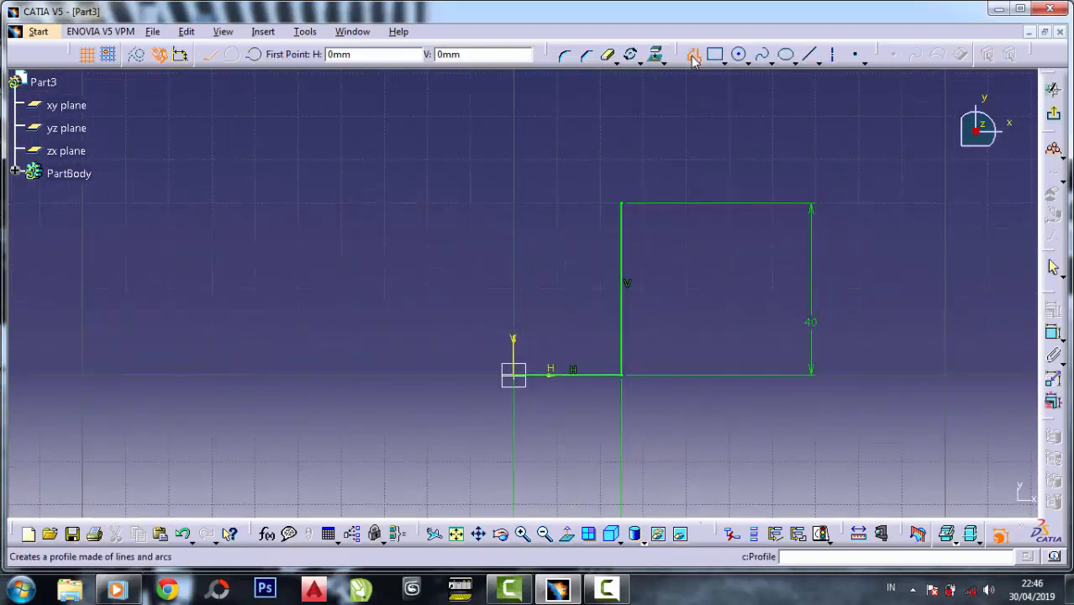
{"action": "left_click", "coordinate": [623, 204]}
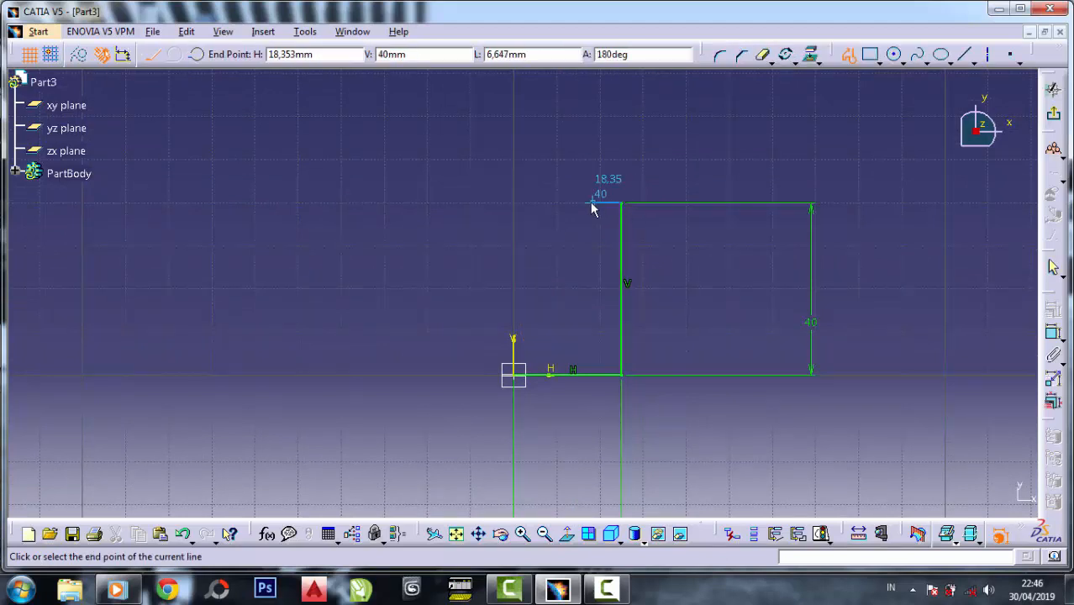
{"action": "left_click", "coordinate": [593, 204]}
{"action": "left_click", "coordinate": [594, 222]}
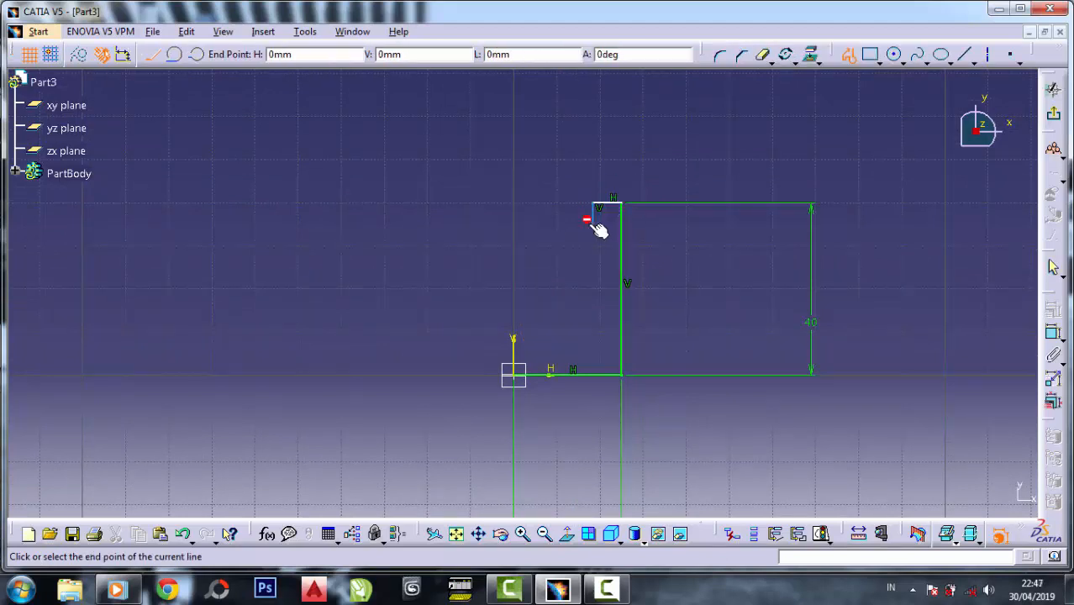
{"action": "left_click", "coordinate": [515, 221]}
{"action": "key", "text": "Escape"}
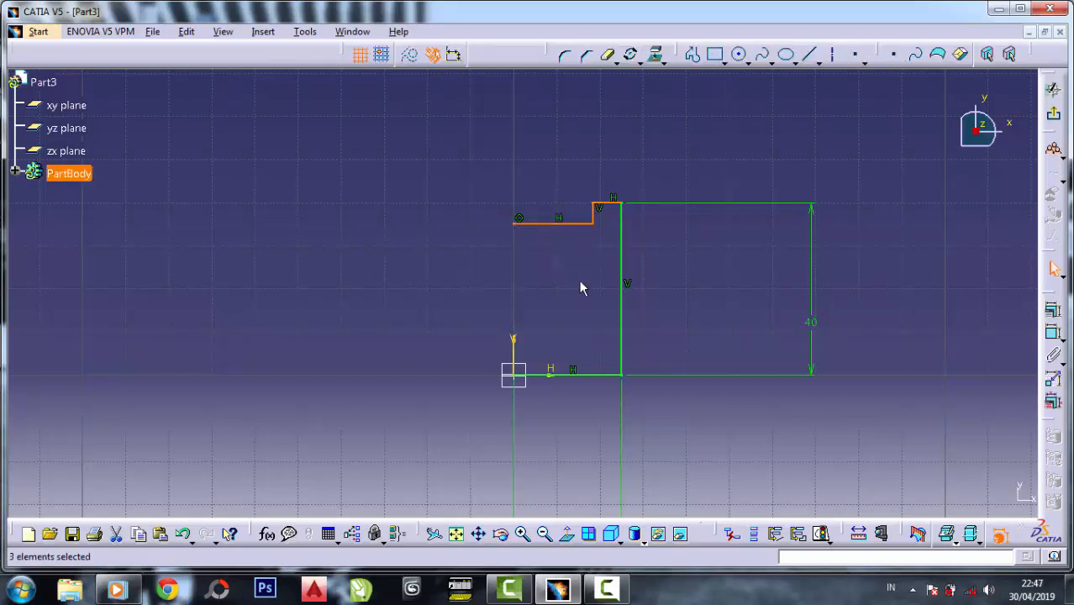
{"action": "left_click", "coordinate": [756, 287]}
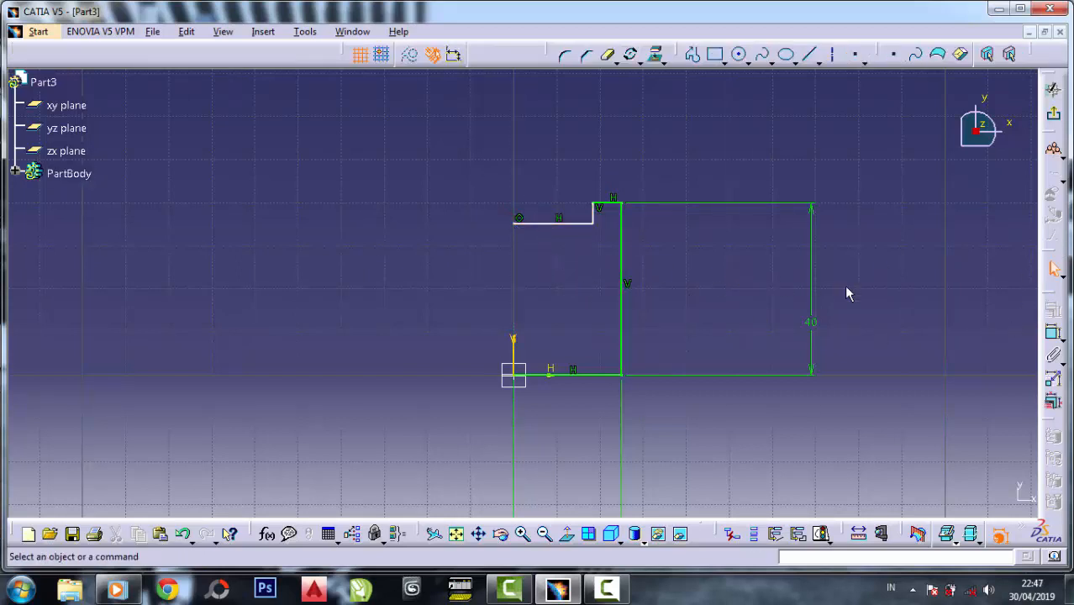
- Dimension the short horizontal line at the top of the step and set its length to 5 mm
{"action": "left_click", "coordinate": [1053, 332]}
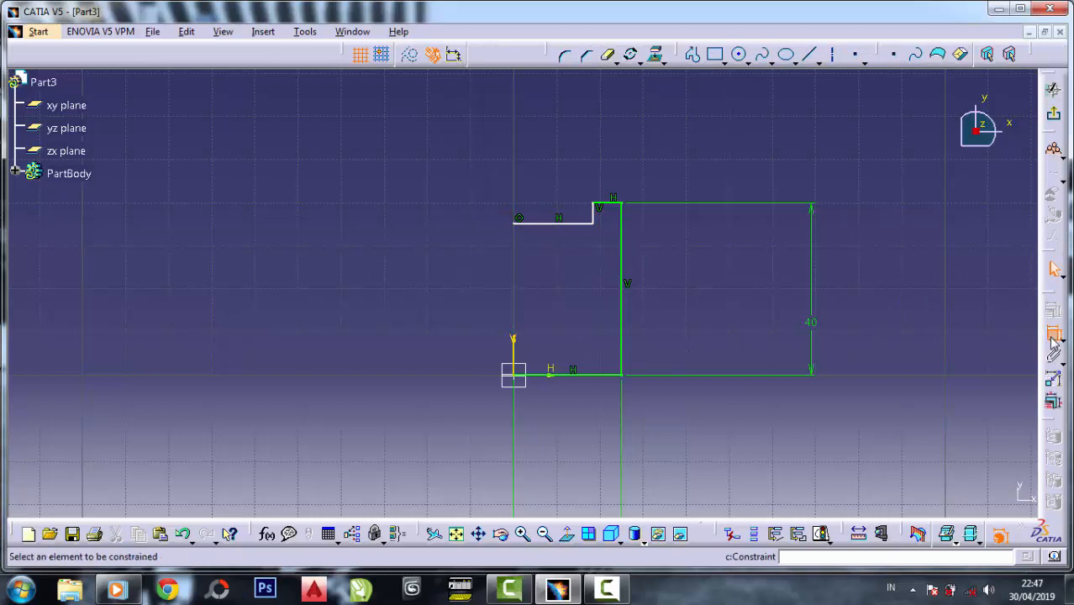
{"action": "left_click", "coordinate": [609, 203]}
{"action": "double_click", "coordinate": [617, 155]}
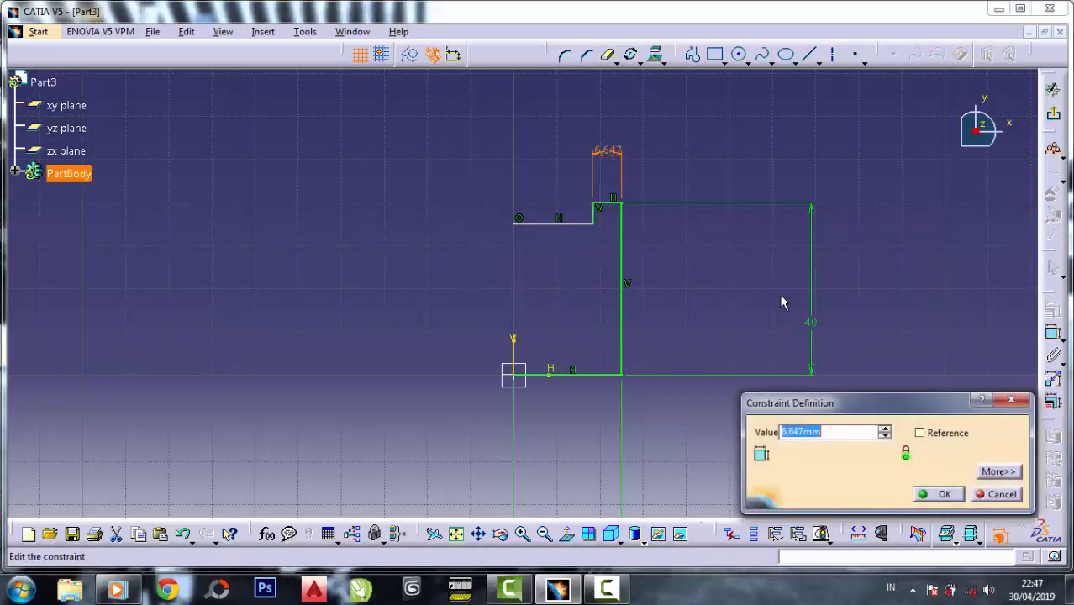
{"action": "type", "text": "5"}
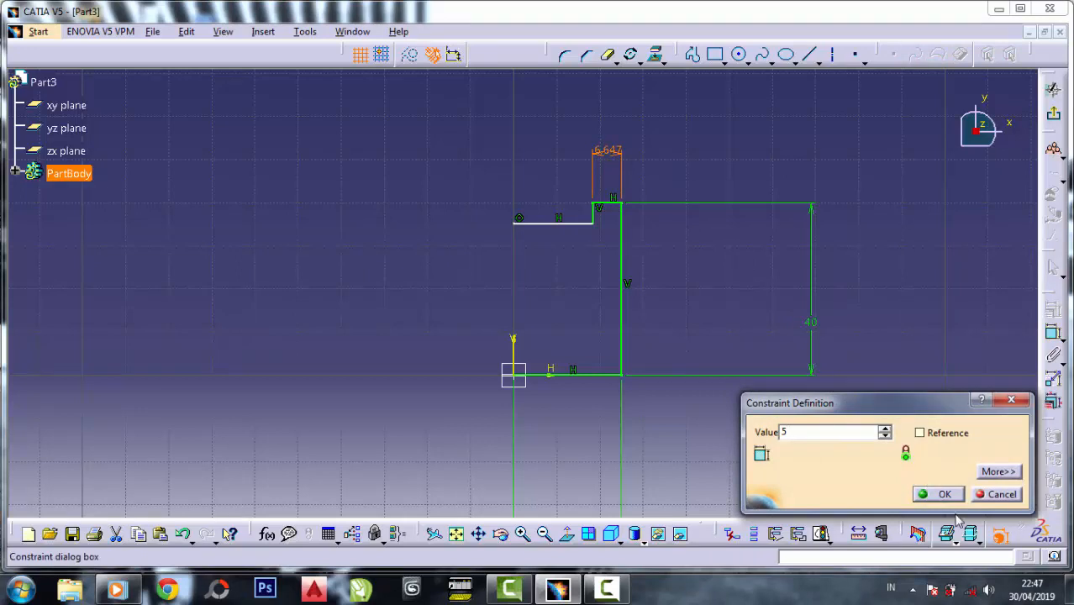
{"action": "left_click", "coordinate": [941, 494]}
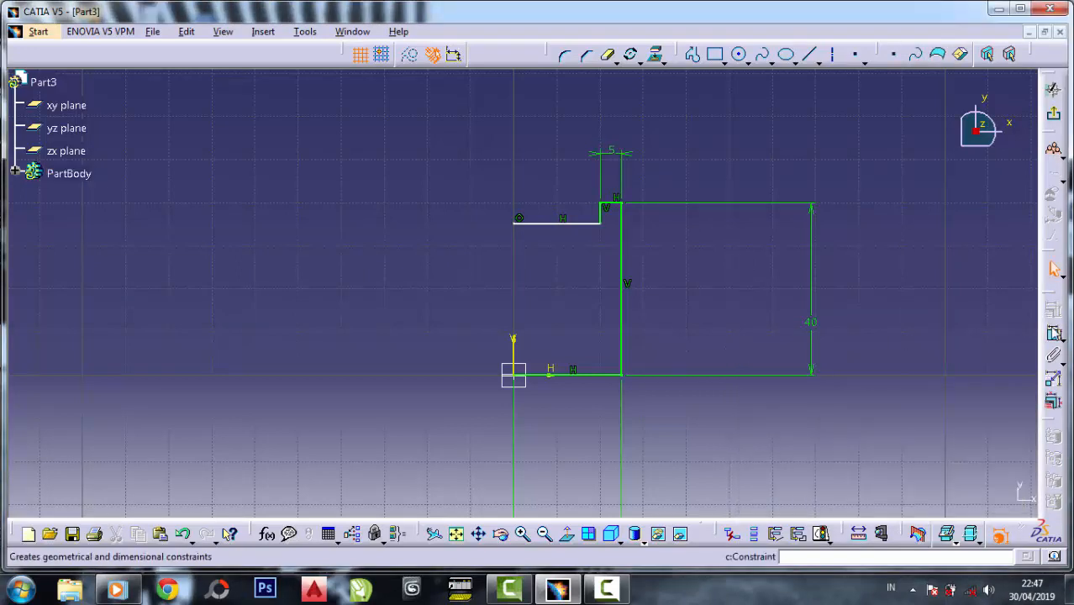
- Dimension the short vertical line of the step and set its length to 2 mm
{"action": "left_click", "coordinate": [605, 214]}
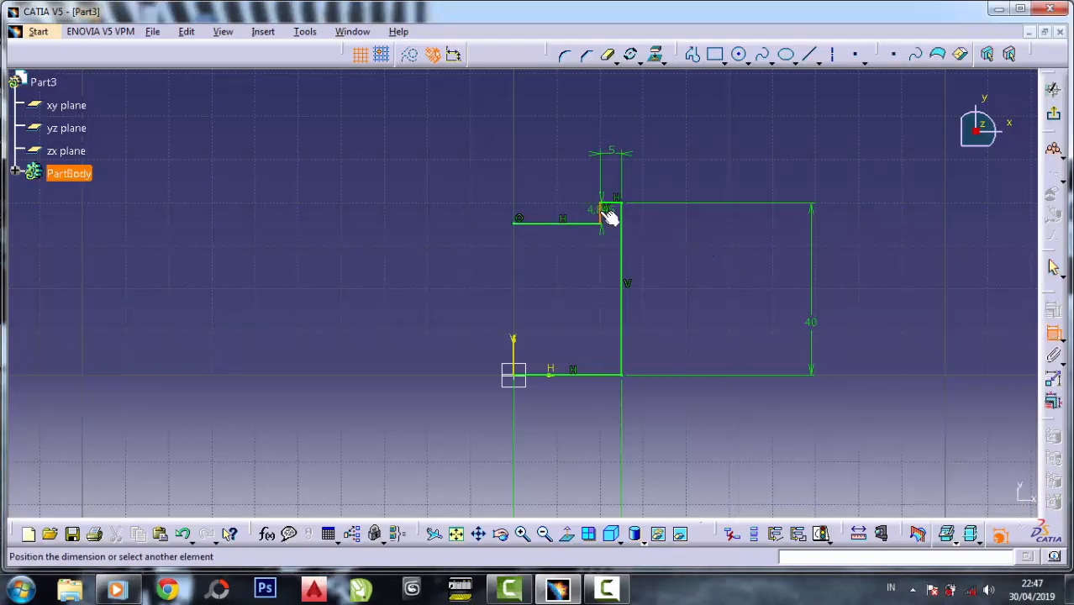
{"action": "left_click", "coordinate": [577, 214]}
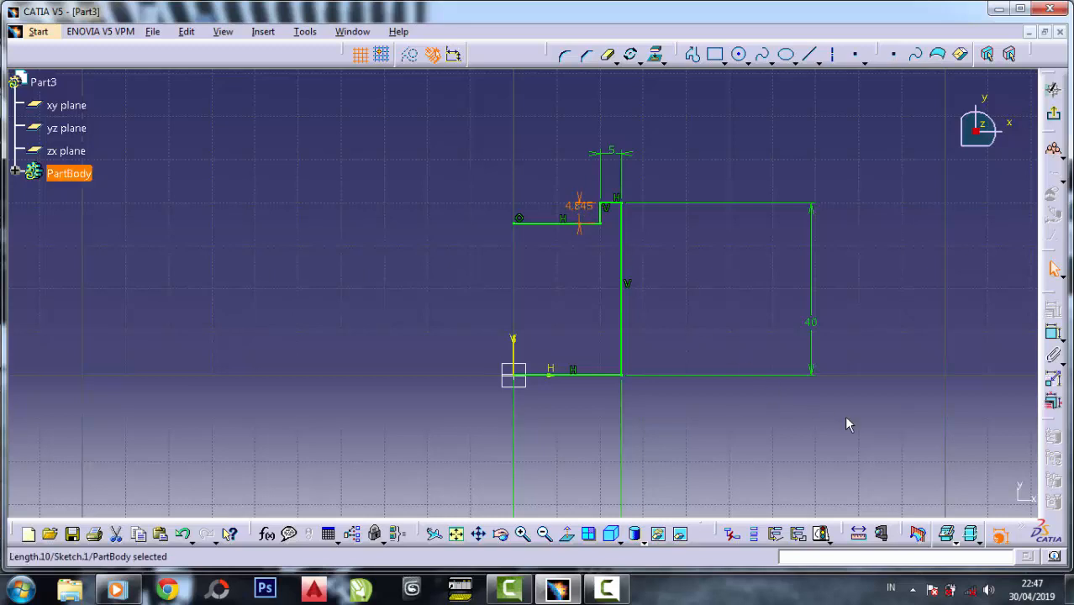
{"action": "key", "text": "F3"}
{"action": "type", "text": "3"}
{"action": "double_click", "coordinate": [580, 208]}
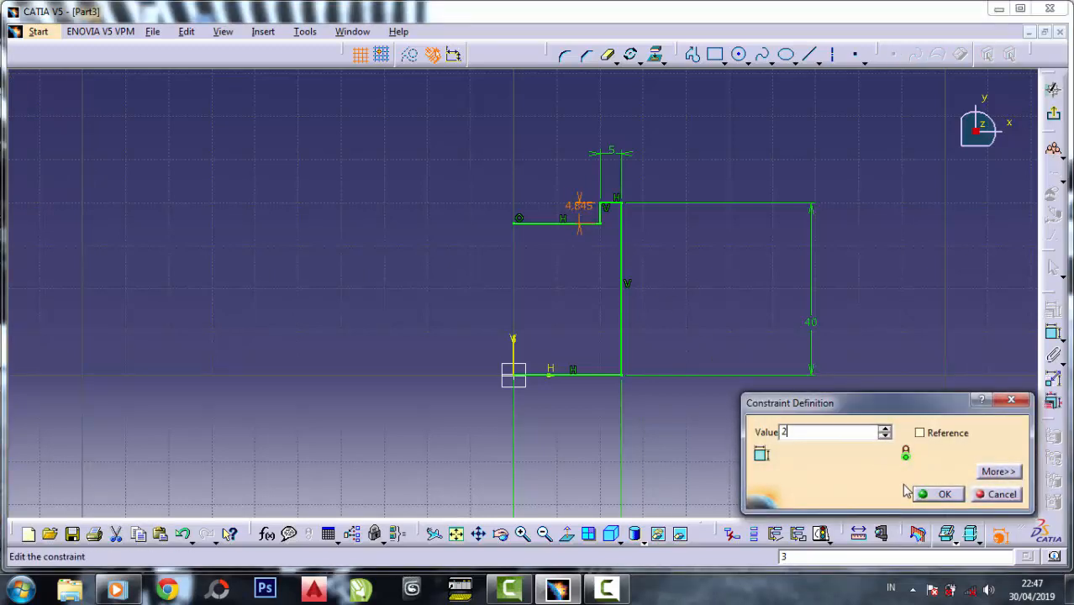
{"action": "type", "text": "2"}
{"action": "left_click", "coordinate": [941, 495]}
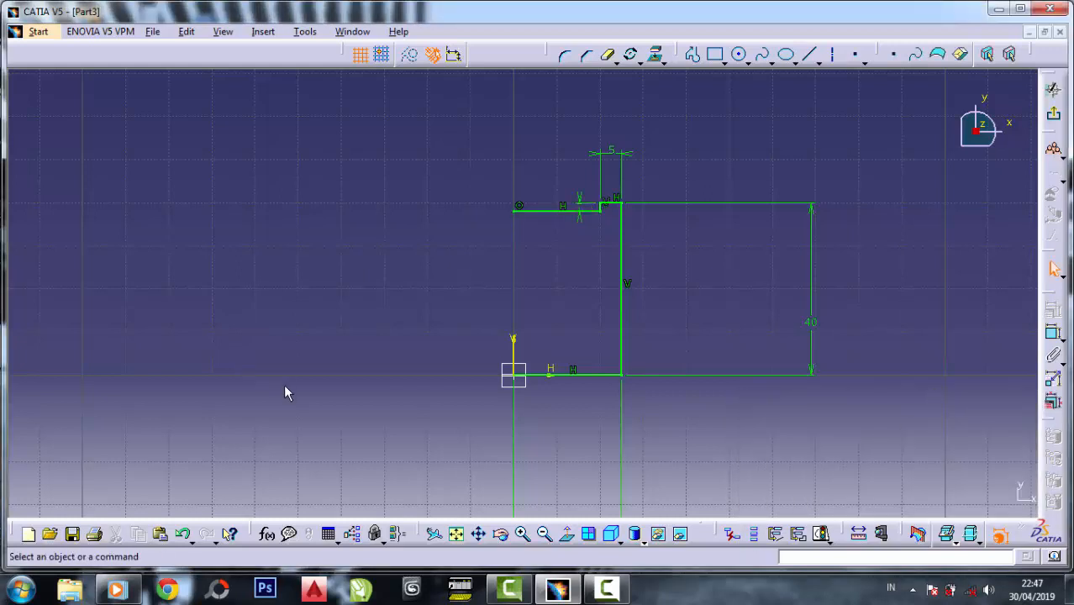
- Sketch a slanted line about 5.5 mm long, rising outward from the top end of the 40 mm vertical line
{"action": "middle_click_drag", "start_coordinate": [133, 323], "coordinate": [155, 367]}
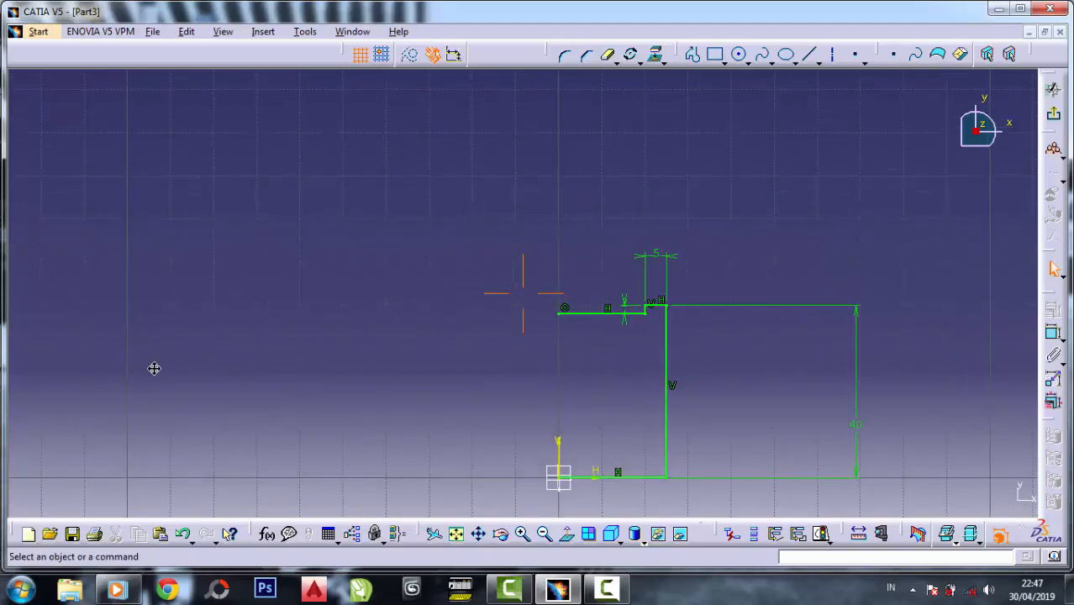
{"action": "middle_click_drag", "start_coordinate": [391, 378], "coordinate": [329, 296]}
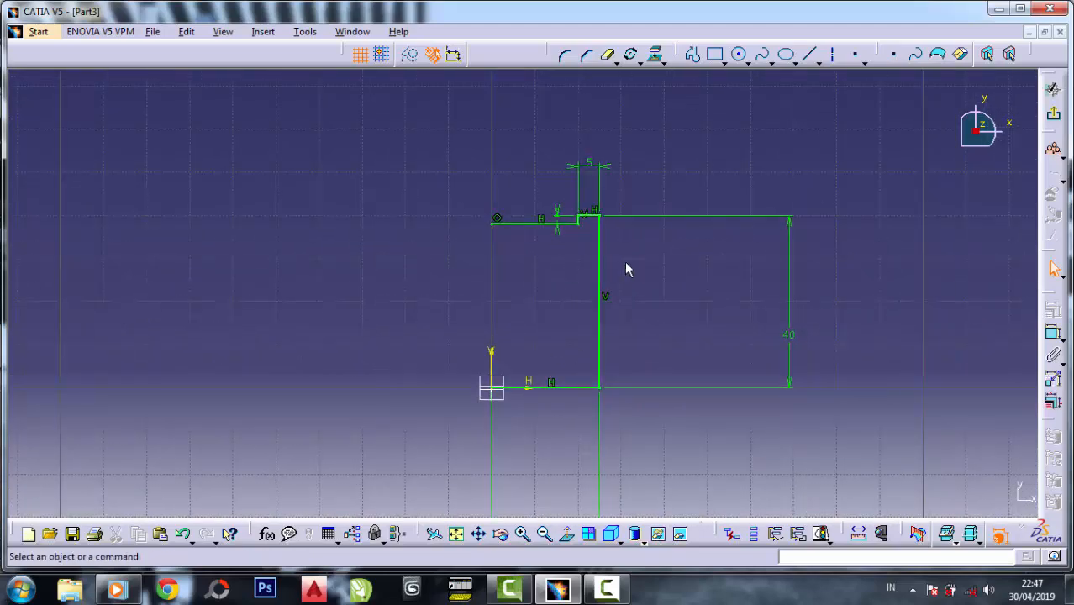
{"action": "left_click", "coordinate": [543, 535]}
{"action": "left_click", "coordinate": [523, 535]}
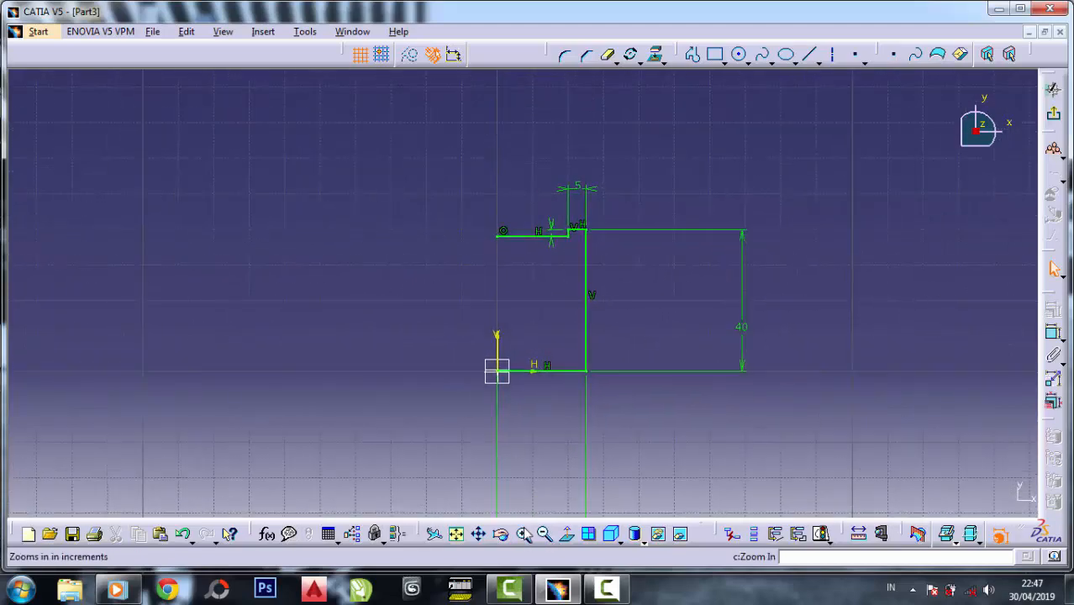
{"action": "left_click", "coordinate": [523, 535]}
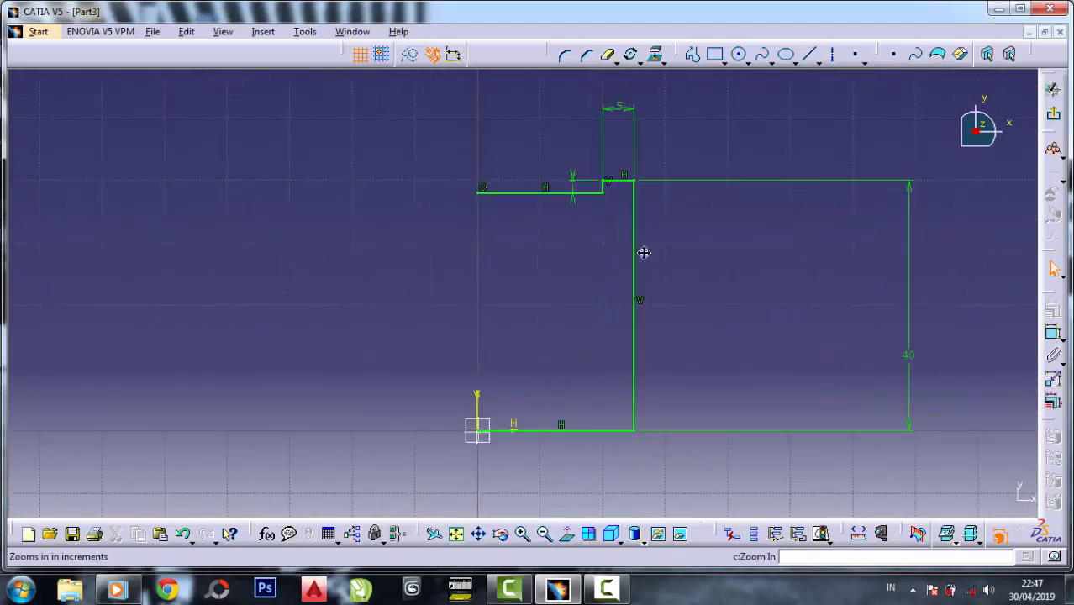
{"action": "left_click", "coordinate": [692, 54]}
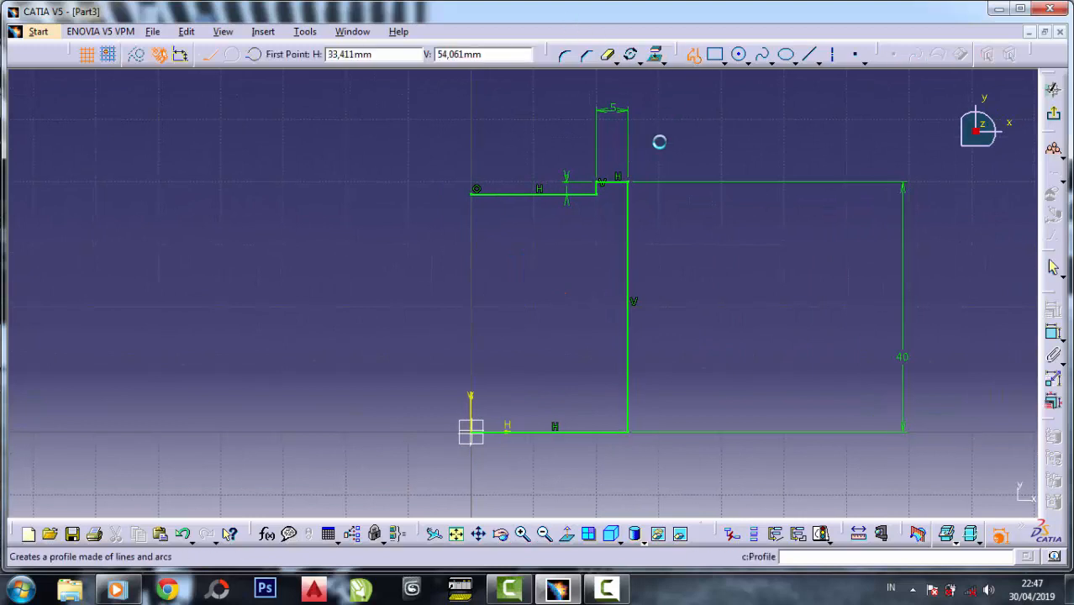
{"action": "left_click", "coordinate": [637, 188]}
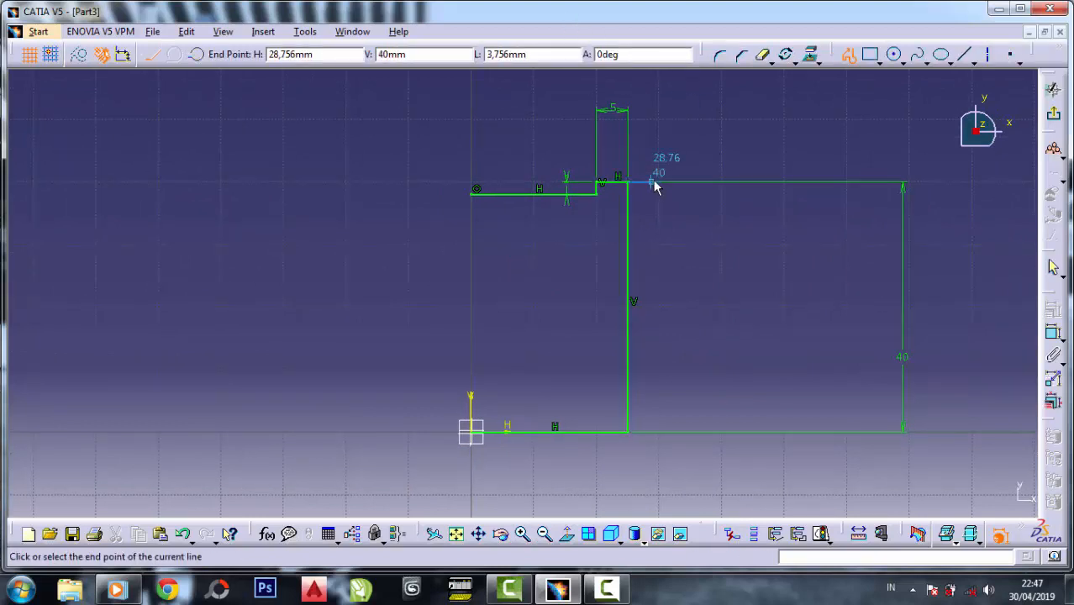
{"action": "left_click", "coordinate": [650, 155]}
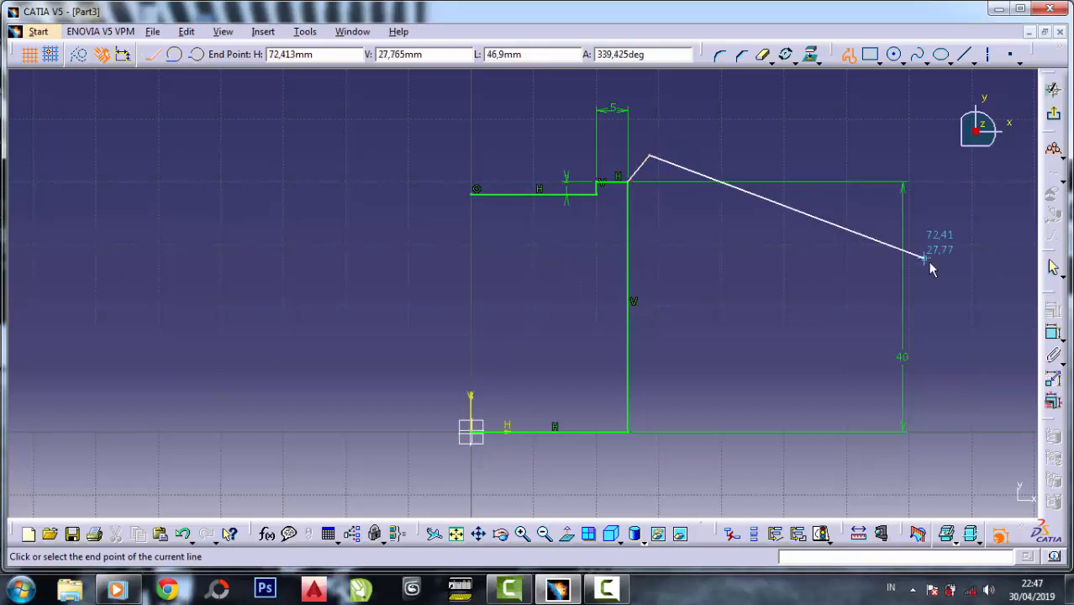
{"action": "key", "text": "Escape"}
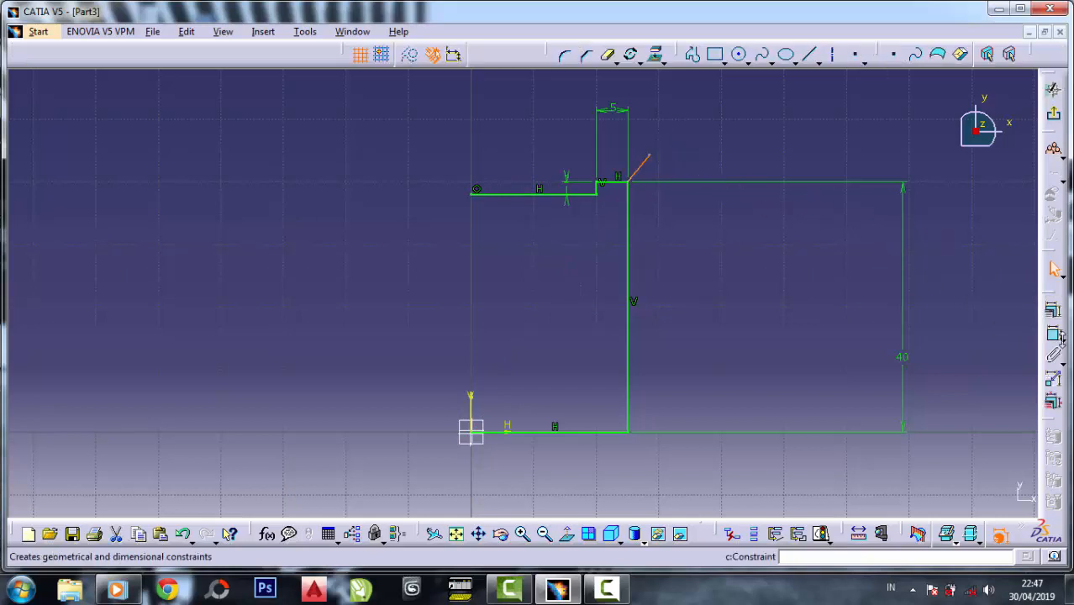
- Dimension the slanted line's length and set it to 5 mm
{"action": "left_click", "coordinate": [1055, 334]}
{"action": "left_click", "coordinate": [743, 253]}
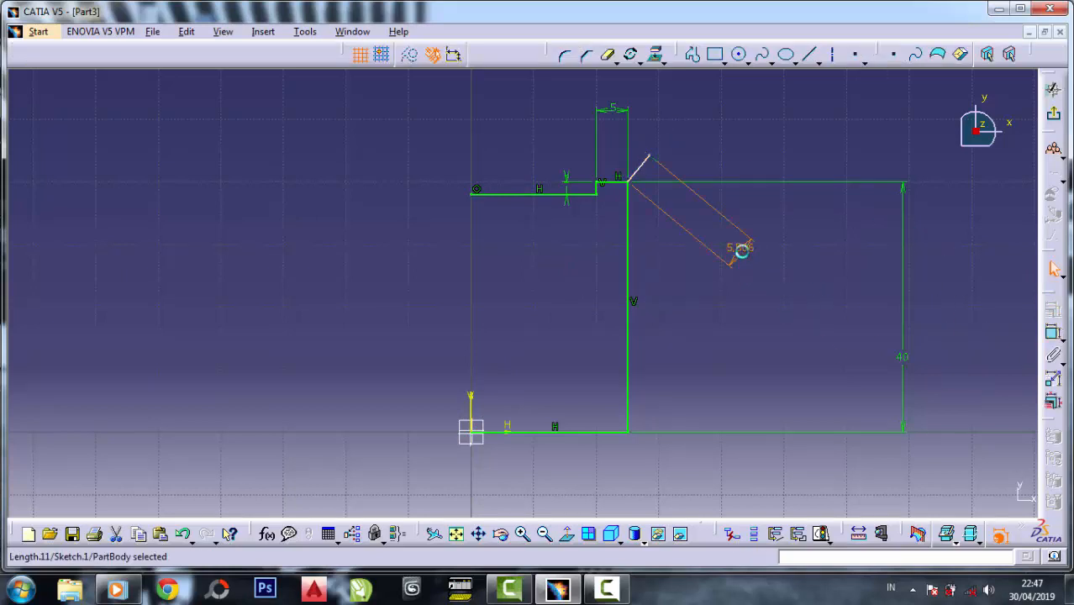
{"action": "double_click", "coordinate": [742, 250]}
{"action": "type", "text": "5"}
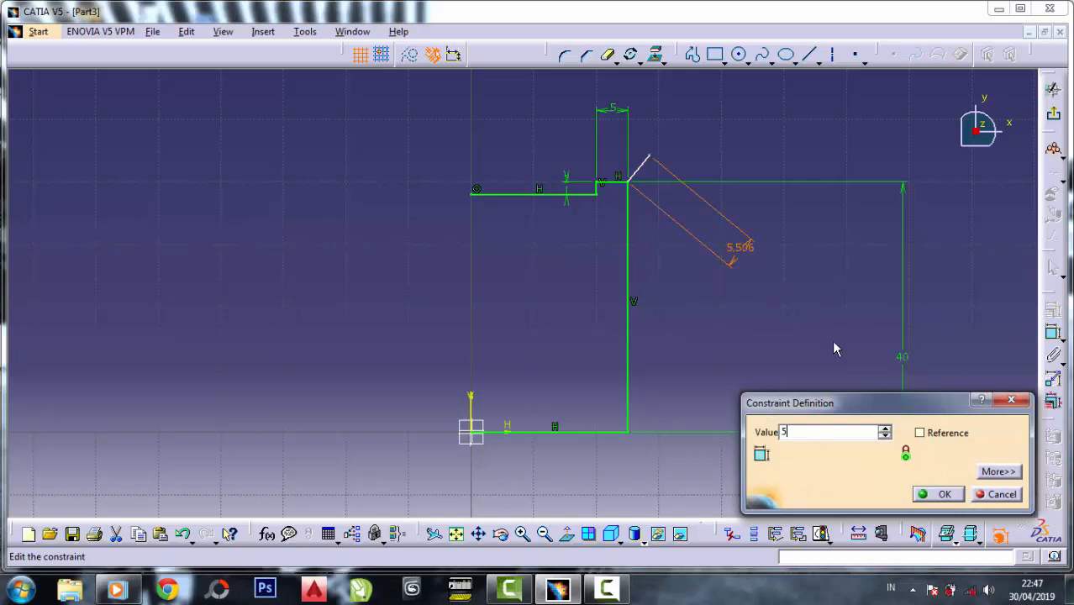
{"action": "left_click", "coordinate": [943, 494]}
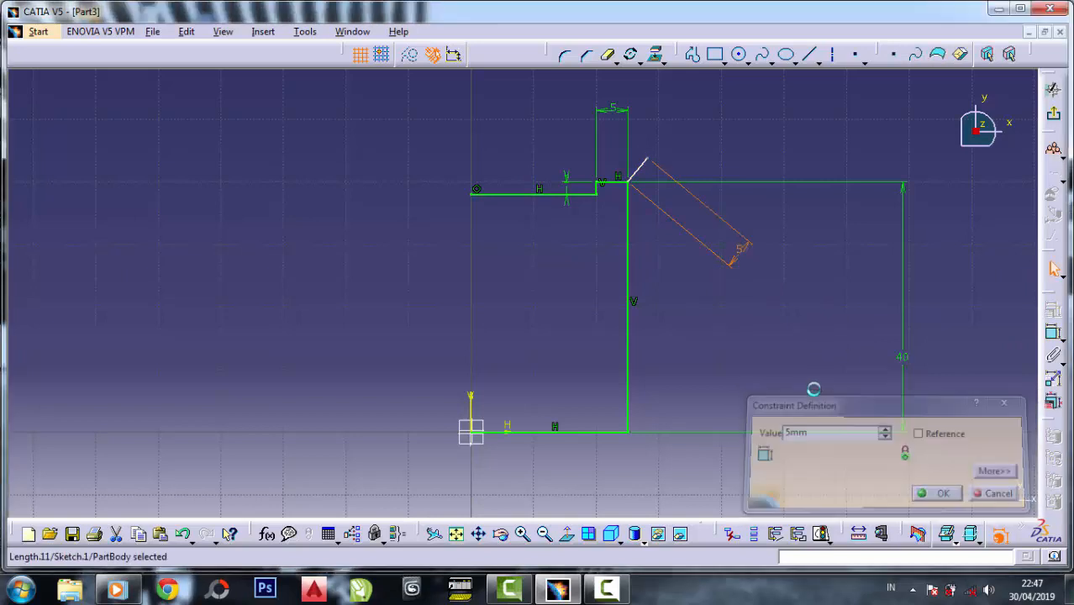
- Sketch a profile below the step: horizontally from the vertical axis to the vertical line, about 9.7 mm obliquely upward, and back to the slanted line's free end
{"action": "left_click", "coordinate": [692, 54]}
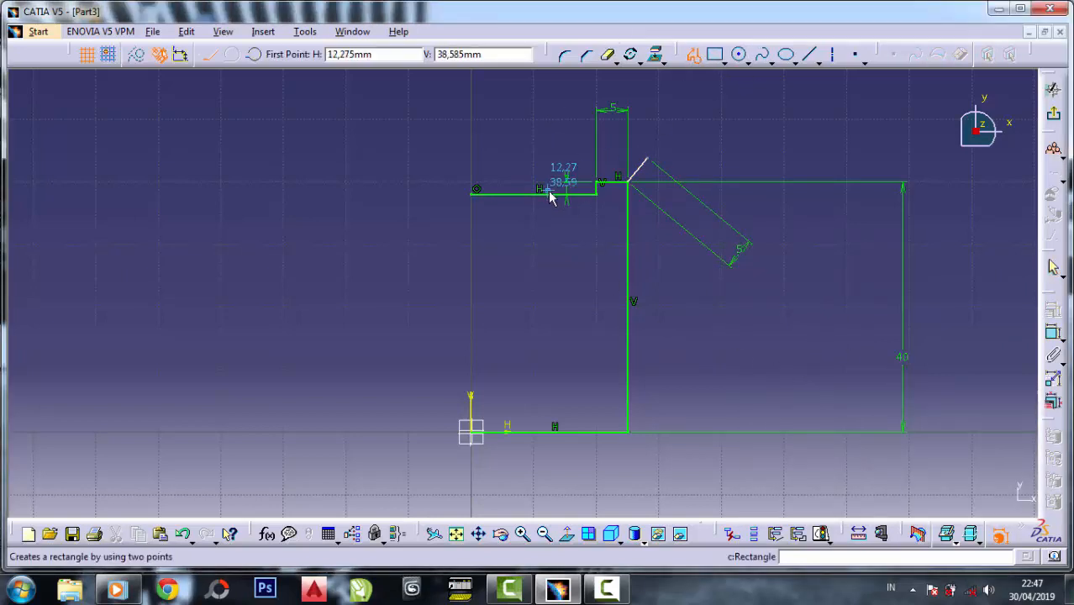
{"action": "left_click", "coordinate": [472, 216]}
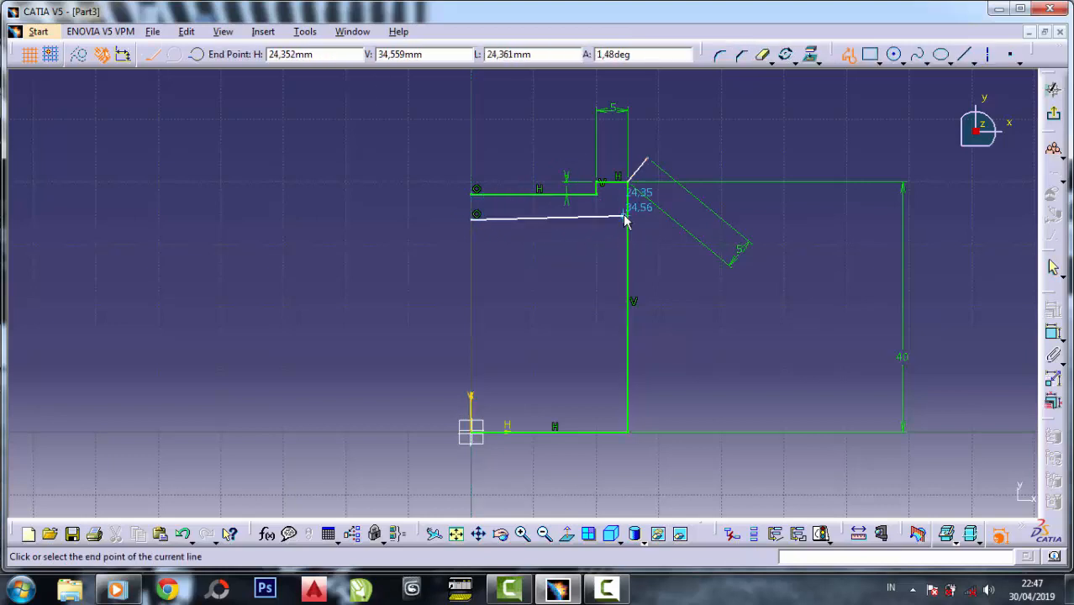
{"action": "left_click", "coordinate": [628, 218]}
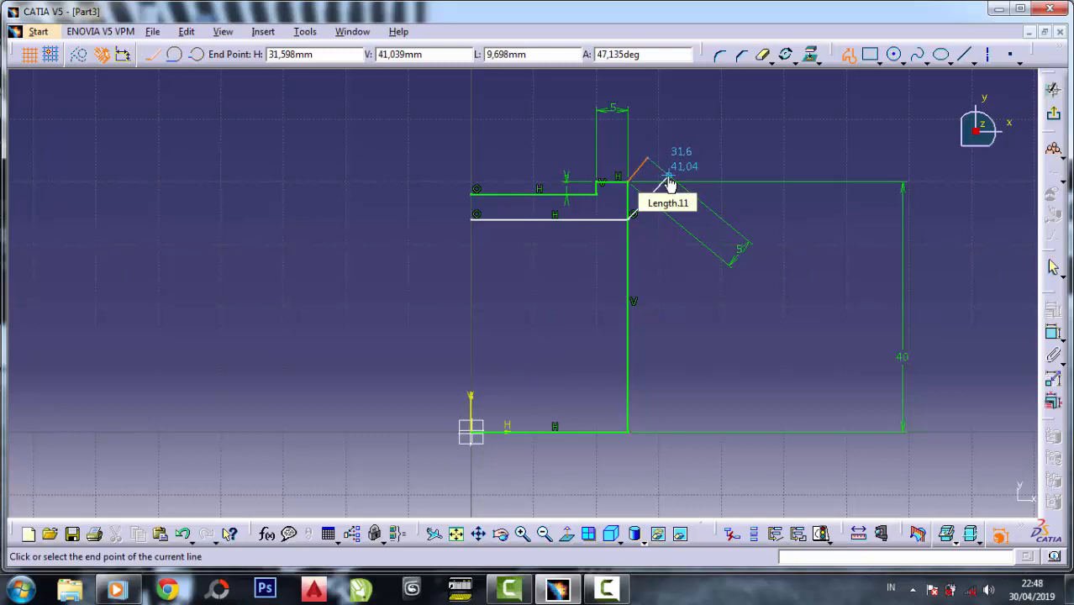
{"action": "left_click", "coordinate": [668, 176]}
{"action": "left_click", "coordinate": [647, 158]}
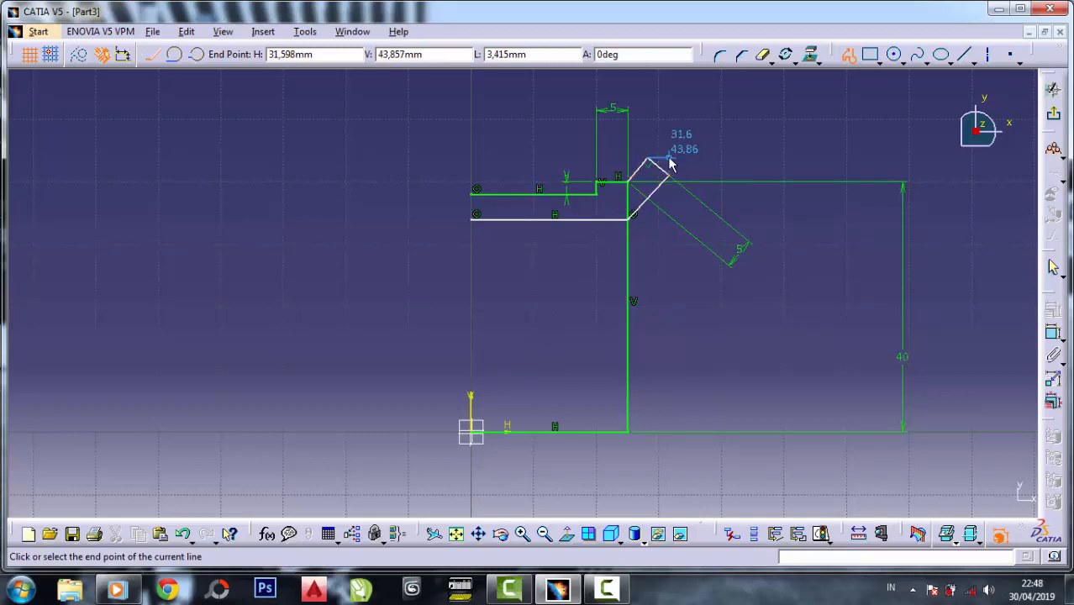
{"action": "double_click", "coordinate": [669, 161]}
- Dimension the short end line joining the two slanted lines and set its length to 2 mm
{"action": "left_click", "coordinate": [1053, 334]}
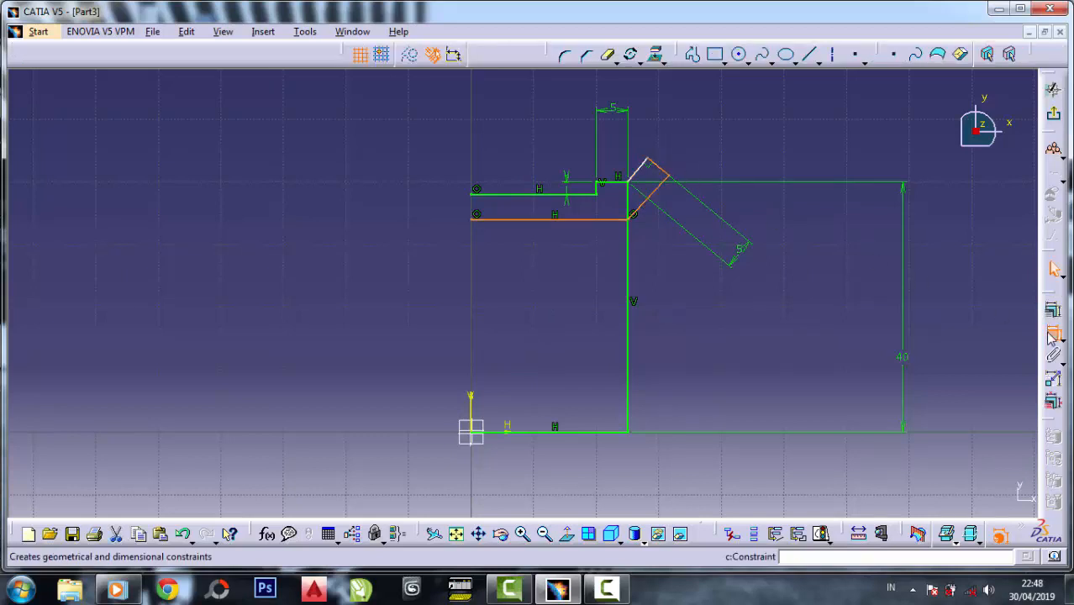
{"action": "left_click", "coordinate": [658, 165]}
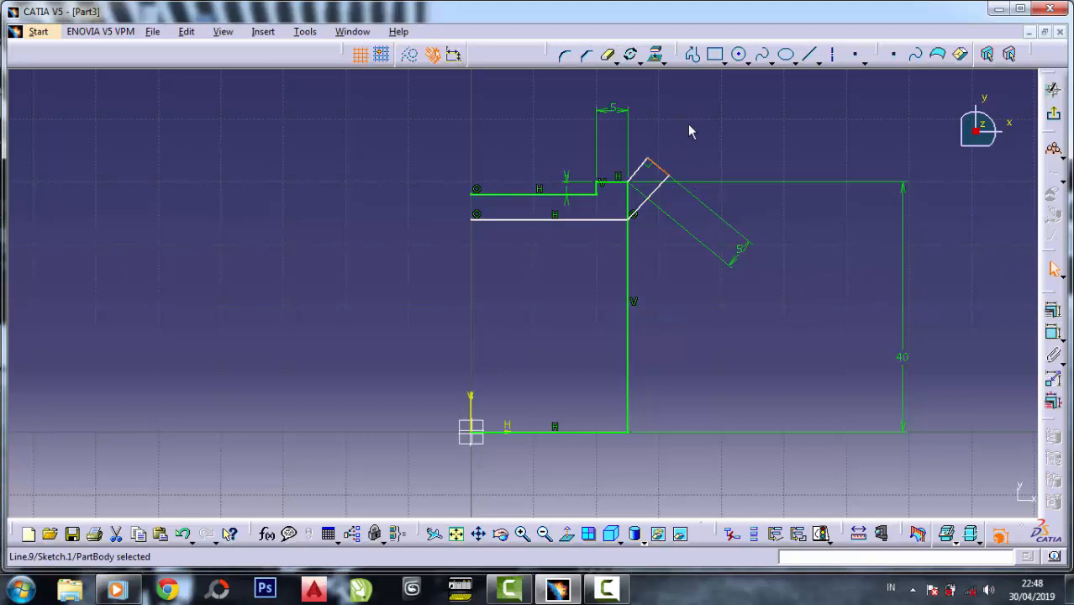
{"action": "left_click", "coordinate": [1052, 333]}
{"action": "double_click", "coordinate": [740, 151]}
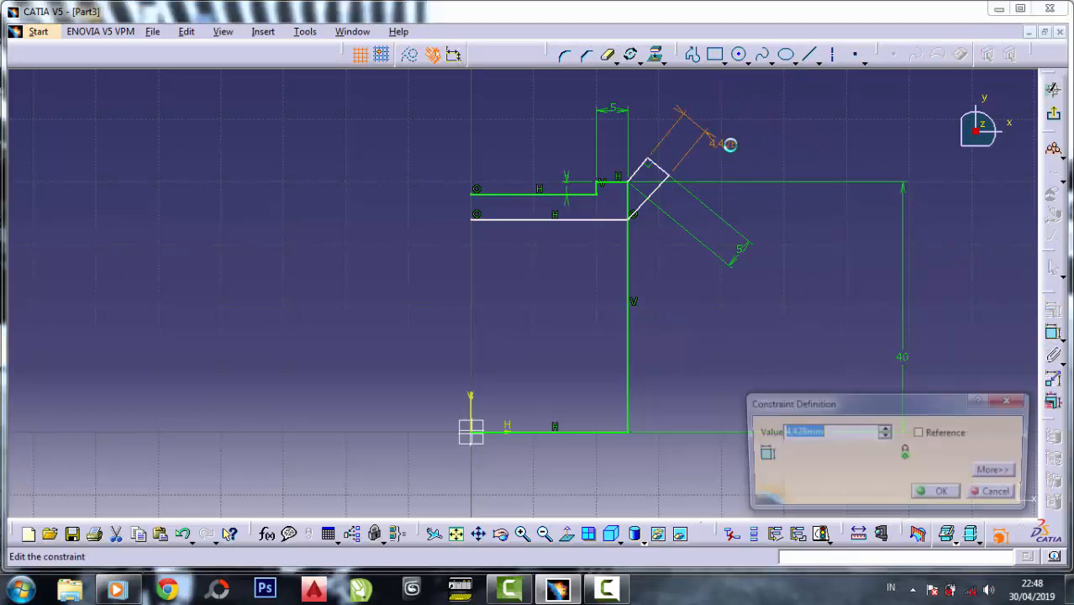
{"action": "left_click", "coordinate": [945, 496]}
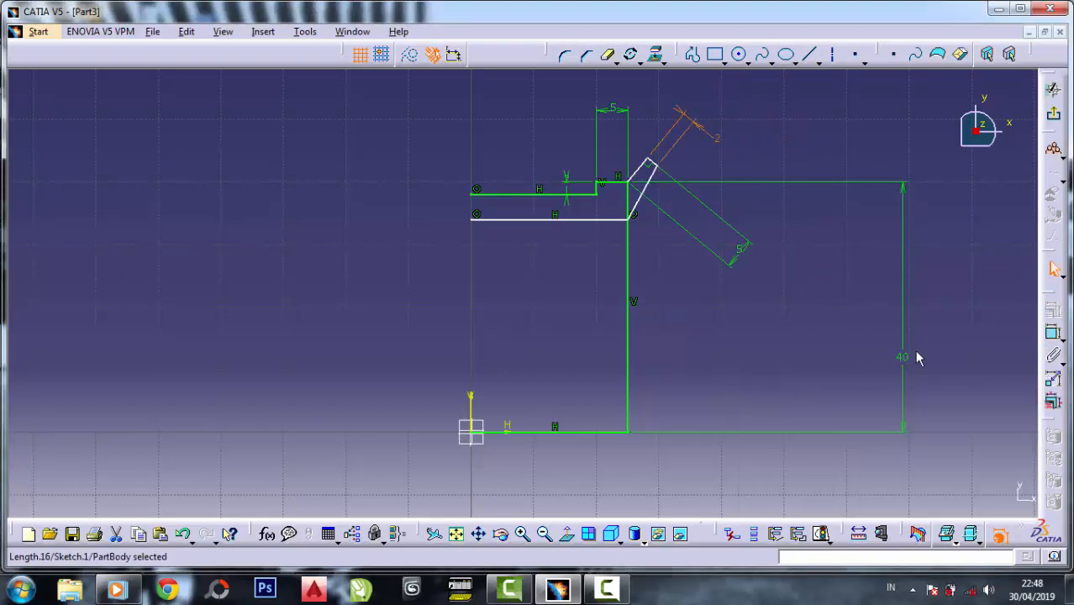
- Dimension the distance between the two long horizontal lines and set it to 2 mm
{"action": "left_click", "coordinate": [1053, 334]}
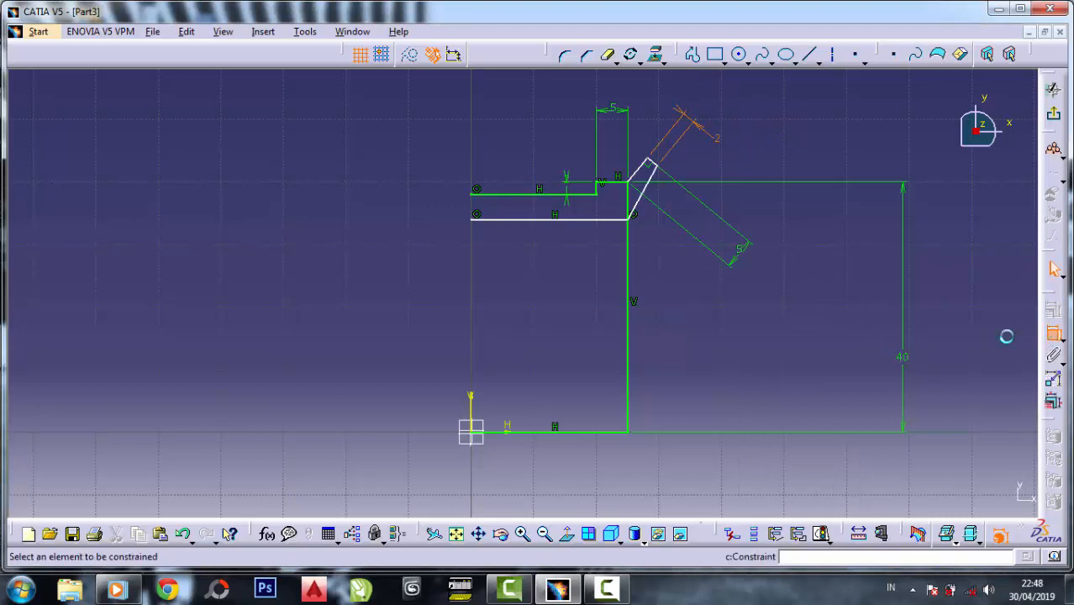
{"action": "left_click", "coordinate": [505, 220]}
{"action": "left_click", "coordinate": [501, 196]}
{"action": "left_click", "coordinate": [422, 206]}
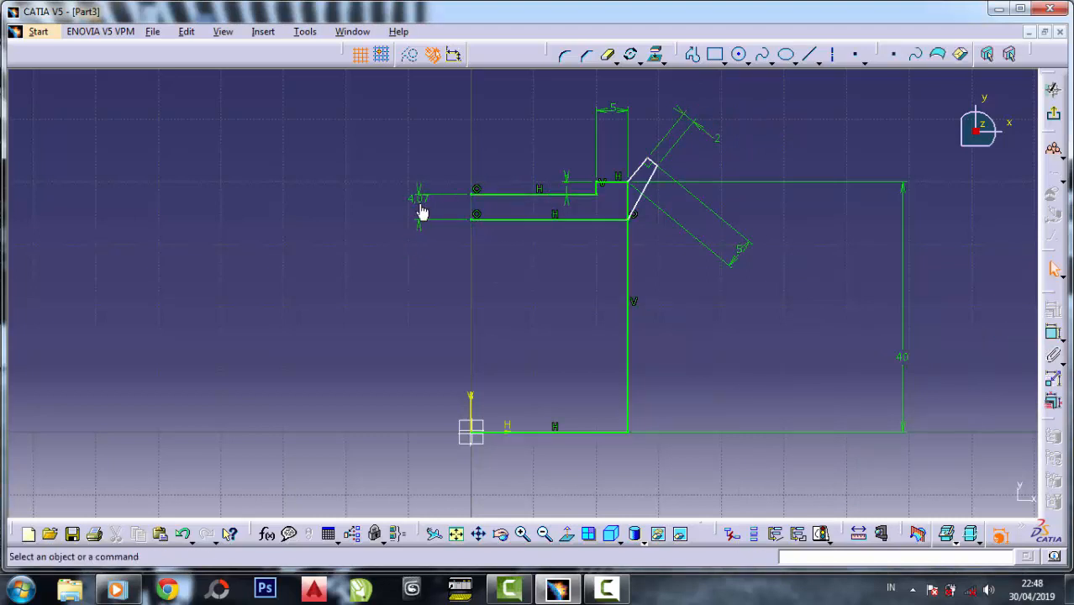
{"action": "double_click", "coordinate": [423, 198]}
{"action": "type", "text": "2"}
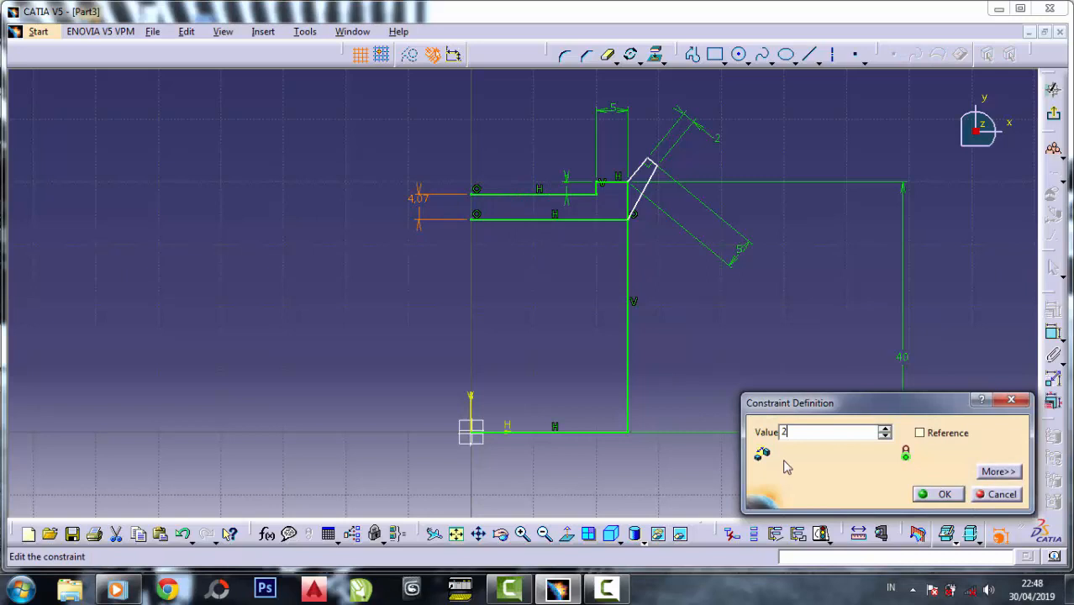
{"action": "left_click", "coordinate": [939, 495]}
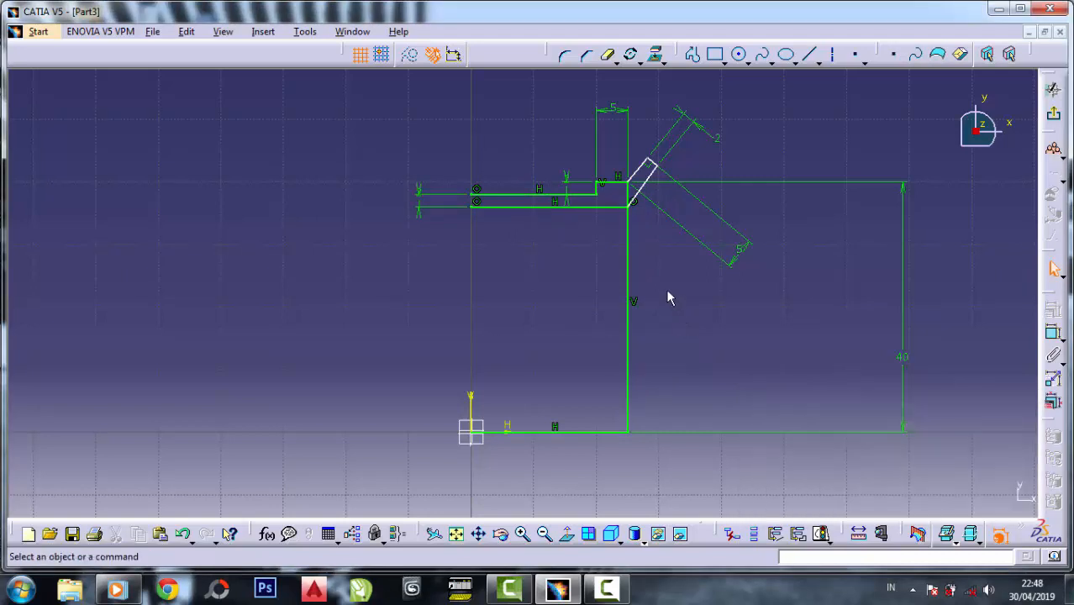
- Mirror the upper stepped profile with its slanted lip about the sketch's vertical axis
{"action": "middle_click_drag", "start_coordinate": [668, 298], "coordinate": [643, 237]}
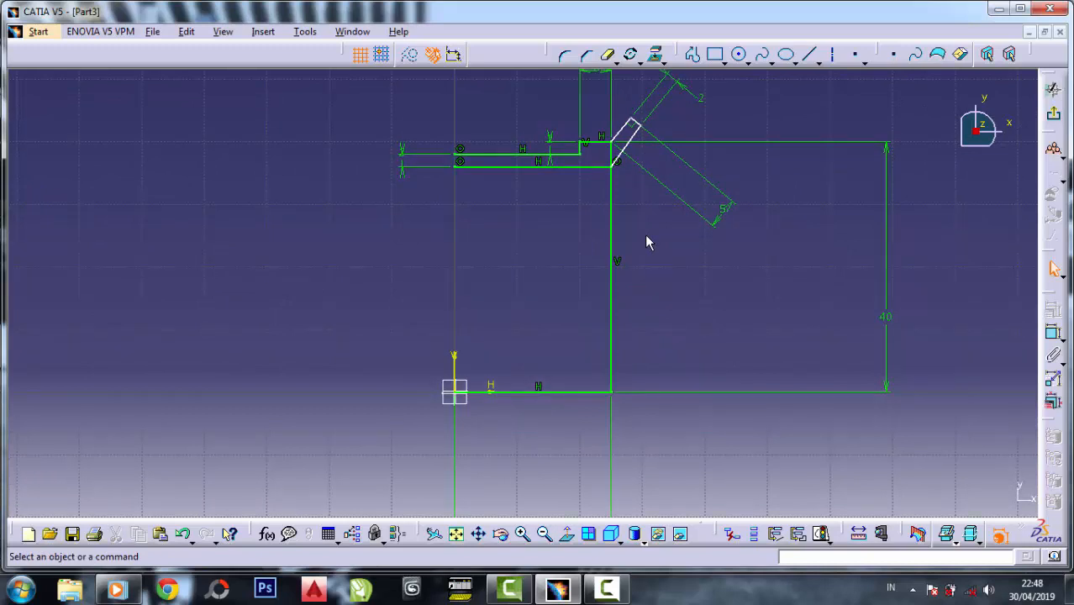
{"action": "middle_click_drag", "start_coordinate": [645, 234], "coordinate": [639, 247]}
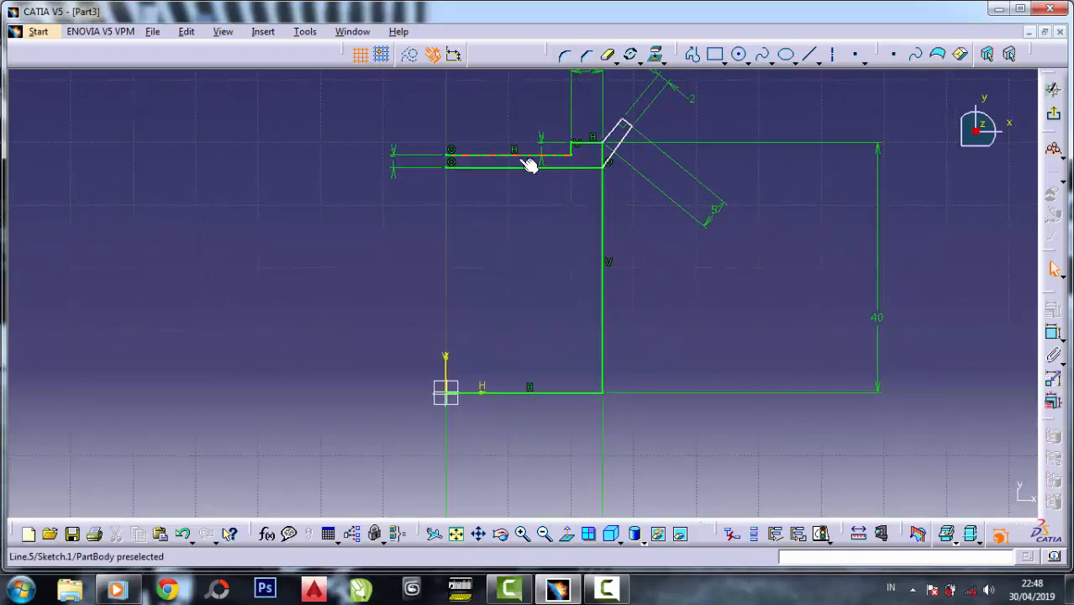
{"action": "middle_click_drag", "start_coordinate": [530, 162], "coordinate": [532, 260]}
{"action": "mouse_move", "coordinate": [328, 95]}
{"action": "left_mouse_down"}
{"action": "mouse_move", "coordinate": [597, 235]}
{"action": "mouse_move", "coordinate": [761, 257]}
{"action": "left_mouse_up"}
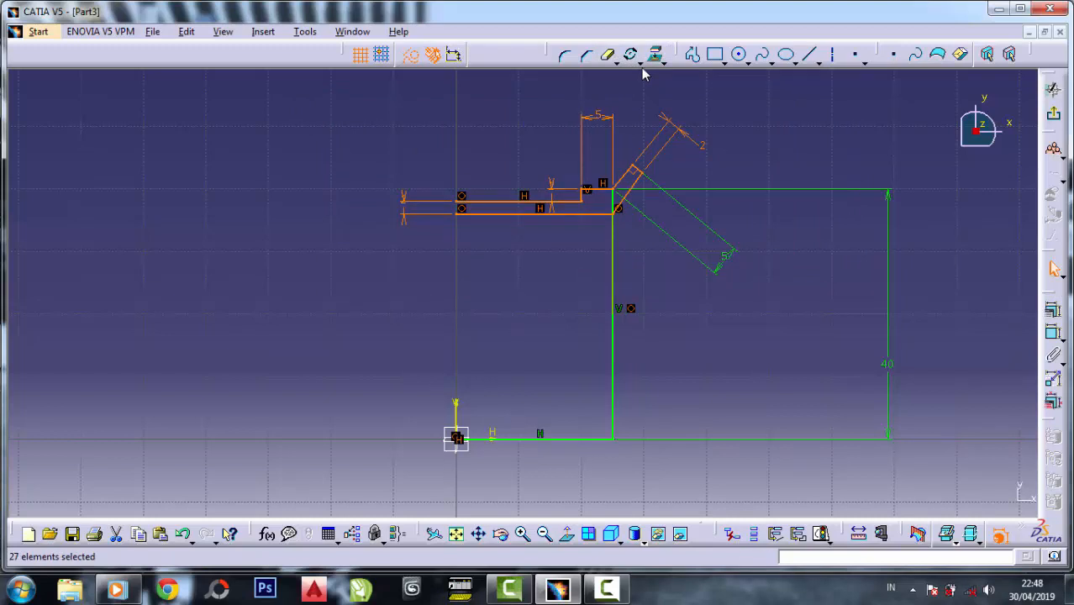
{"action": "left_click", "coordinate": [641, 60]}
{"action": "left_click", "coordinate": [652, 93]}
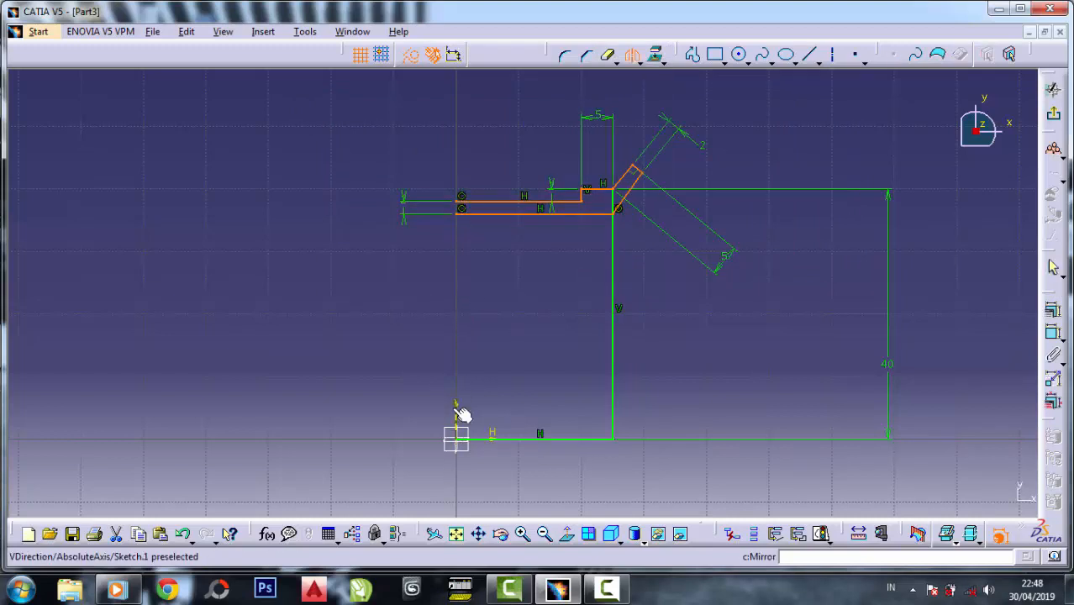
{"action": "left_click", "coordinate": [459, 412]}
{"action": "middle_click_drag", "start_coordinate": [624, 352], "coordinate": [609, 309]}
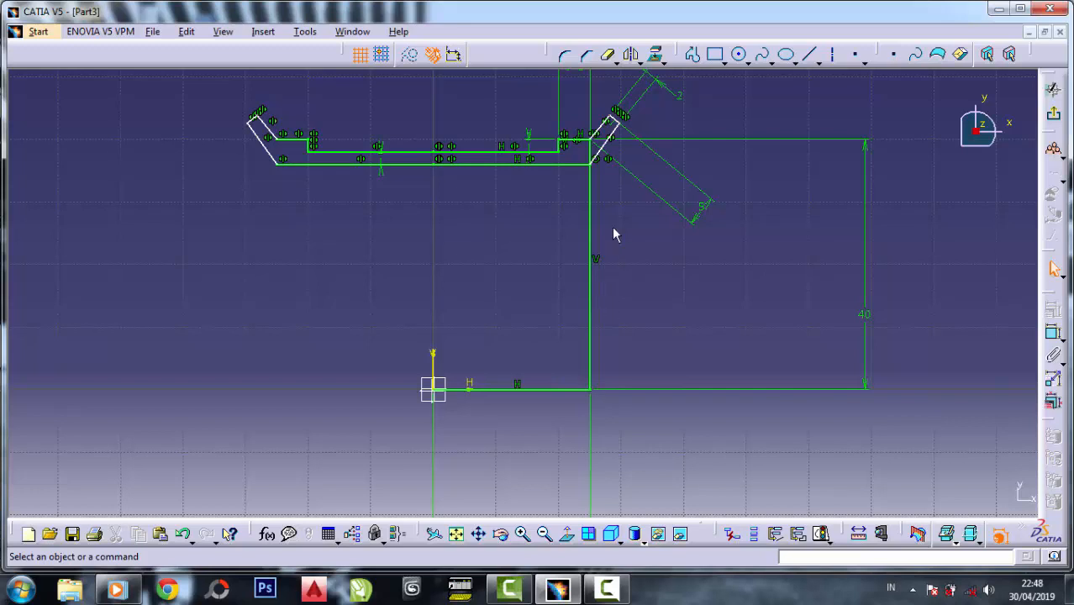
- Sketch an L-shaped profile beside the vertical axis: about 4.5 mm horizontally toward the axis and about 3.7 mm upward
{"action": "left_click", "coordinate": [693, 55]}
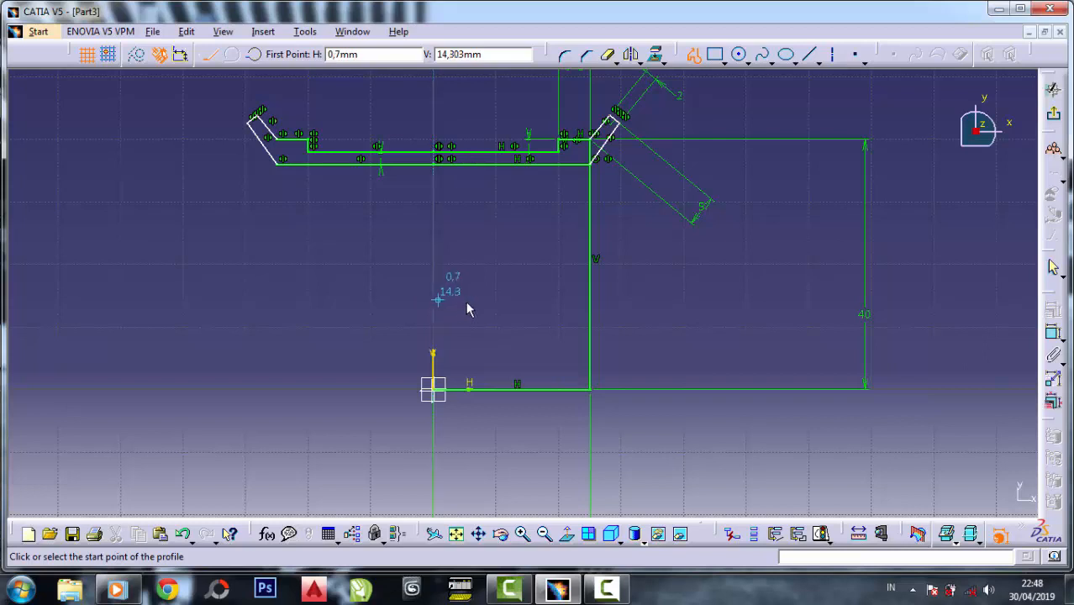
{"action": "left_click", "coordinate": [519, 307]}
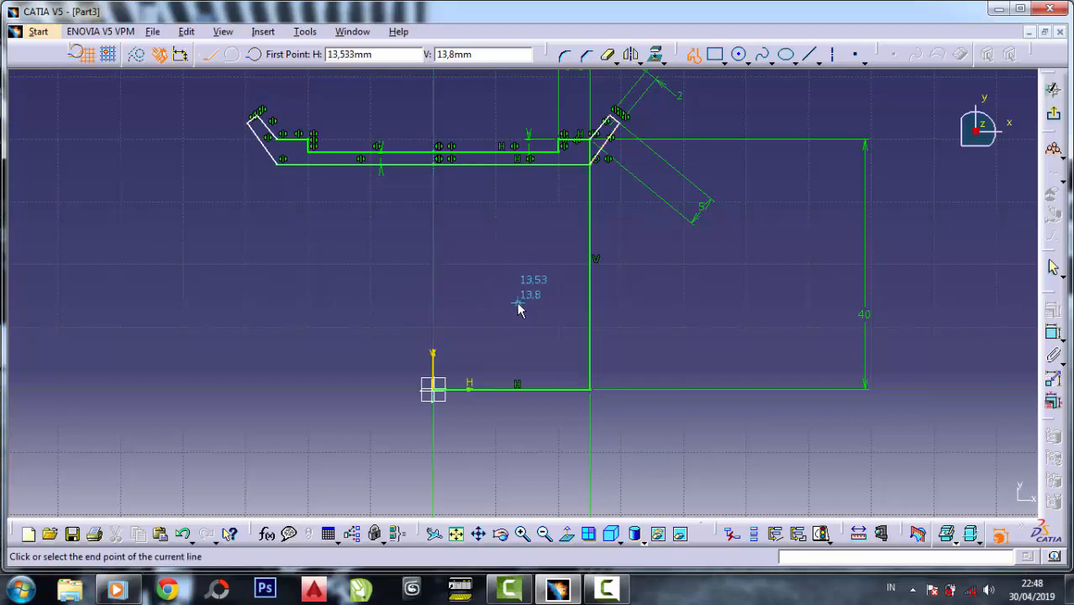
{"action": "left_click", "coordinate": [487, 305]}
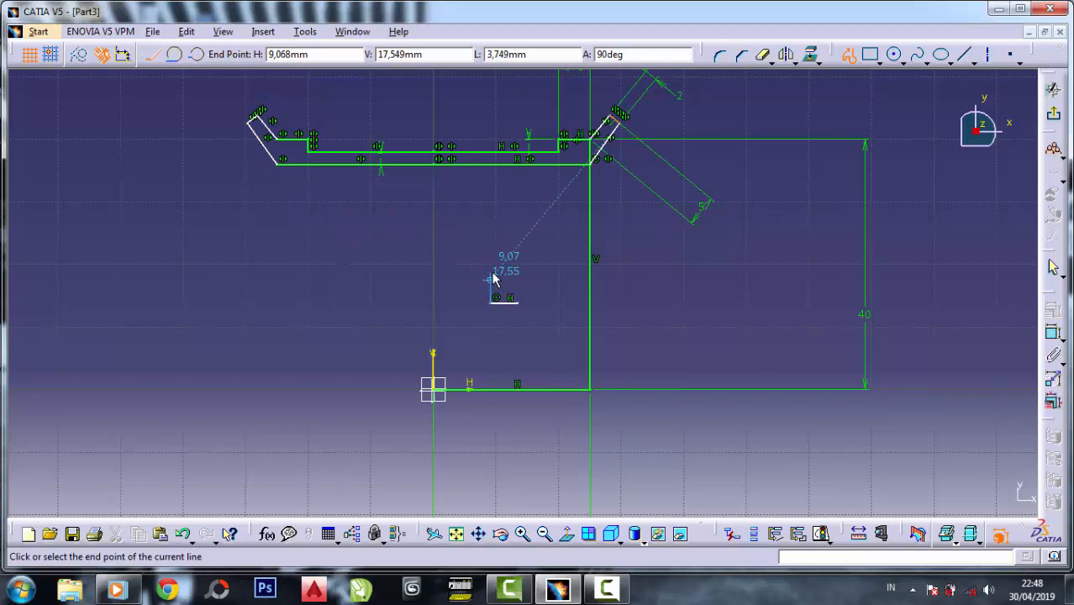
{"action": "left_click", "coordinate": [495, 280]}
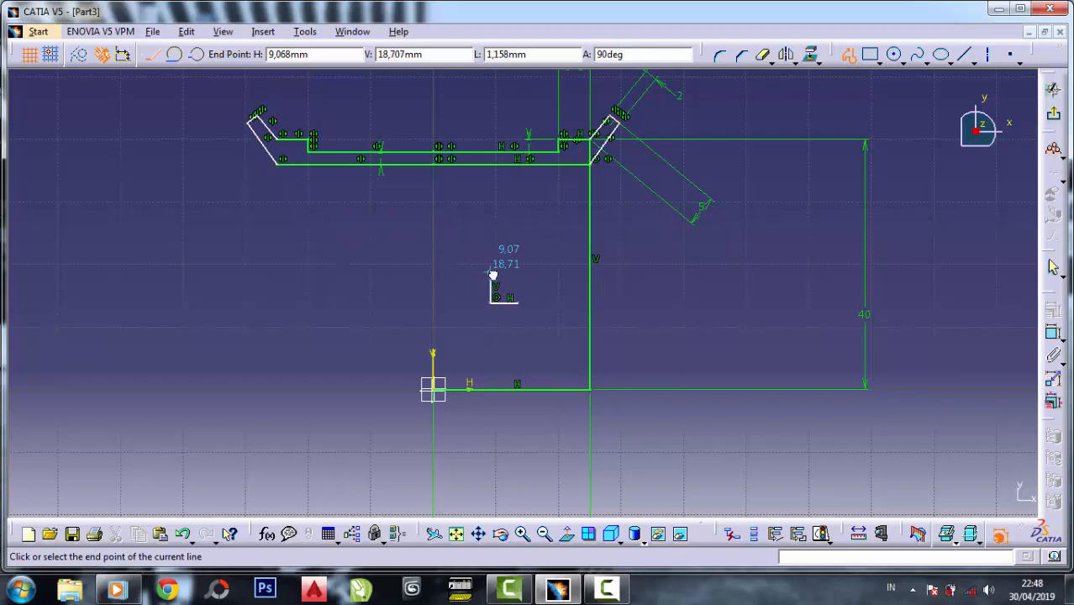
{"action": "key", "text": "Escape"}
- Continue the small profile from the horizontal line's outer end: about 3.8 mm down, 9 mm toward the axis, and 7.5 mm up
{"action": "left_click", "coordinate": [692, 55]}
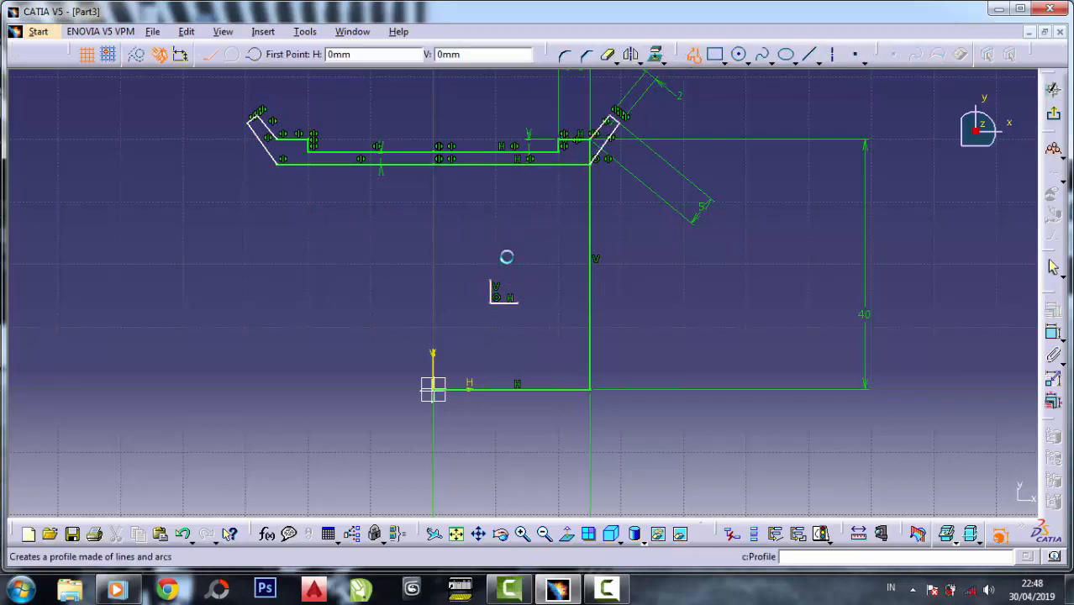
{"action": "left_click", "coordinate": [518, 303]}
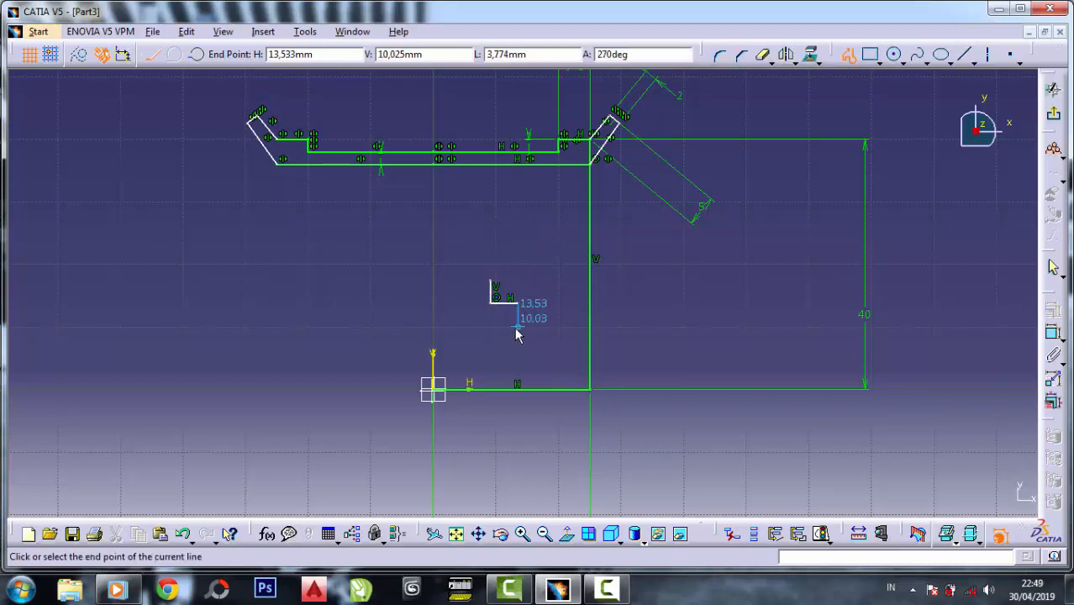
{"action": "left_click", "coordinate": [517, 333]}
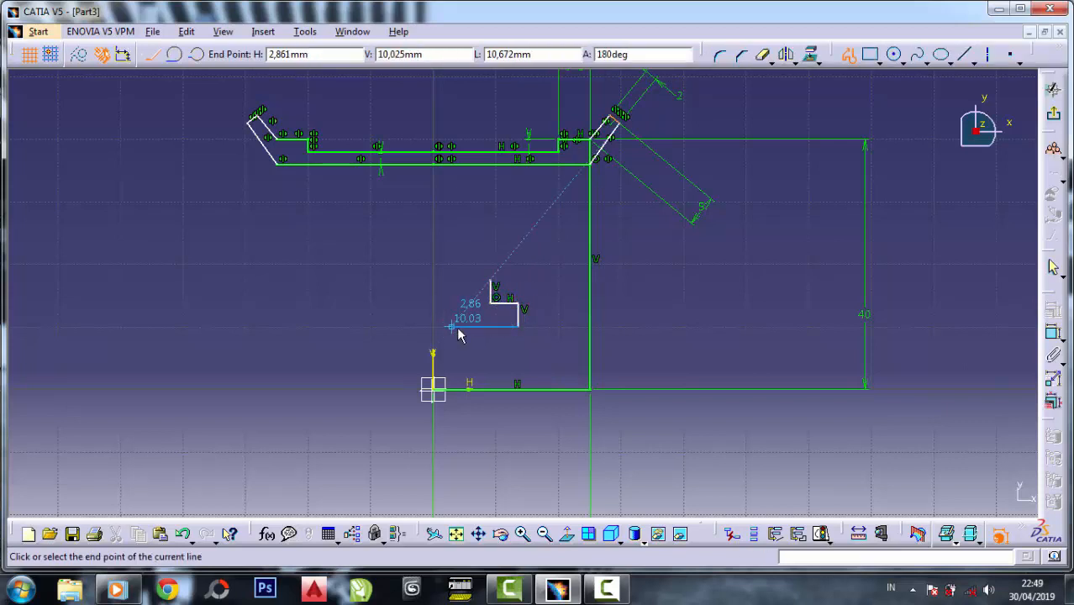
{"action": "left_click", "coordinate": [462, 327]}
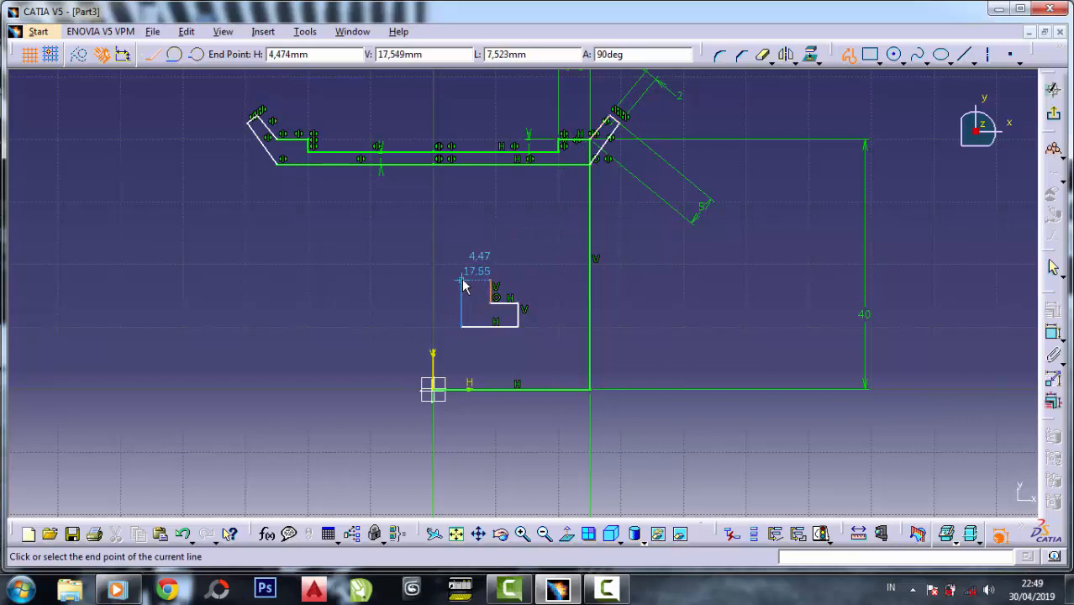
{"action": "double_click", "coordinate": [461, 279]}
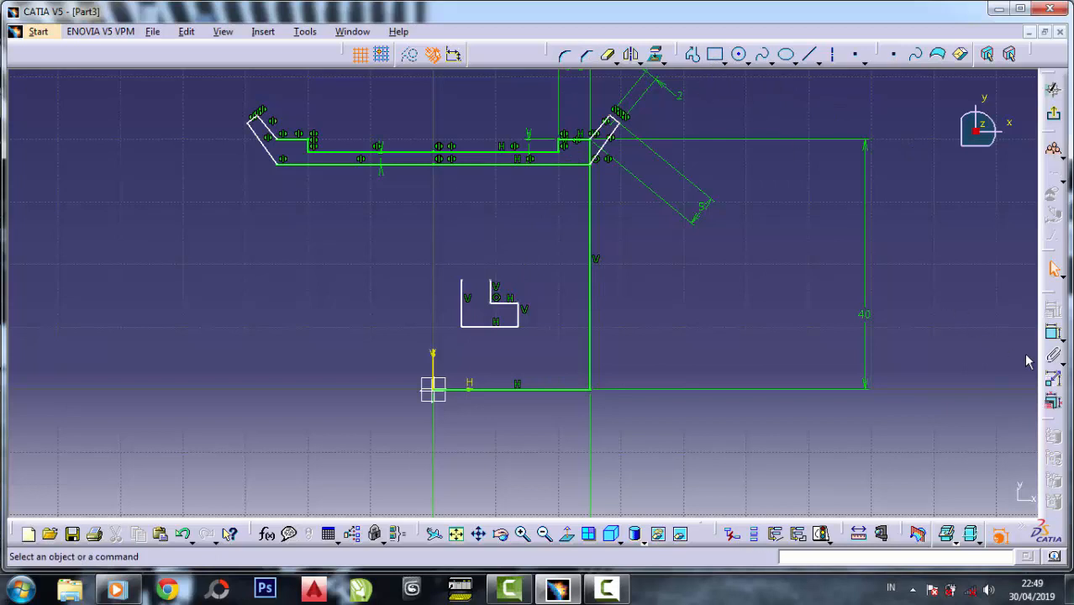
- Dimension the distance between the small profile's bottom line and the horizontal base line, and set it to 5 mm
{"action": "left_click", "coordinate": [1054, 334]}
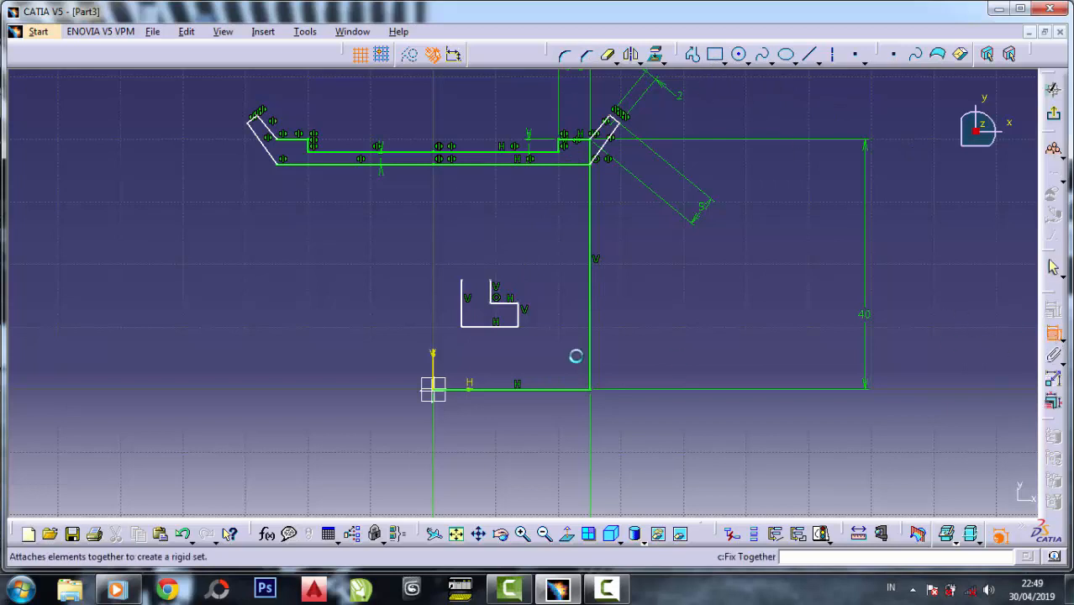
{"action": "left_click", "coordinate": [490, 327]}
{"action": "left_click", "coordinate": [501, 389]}
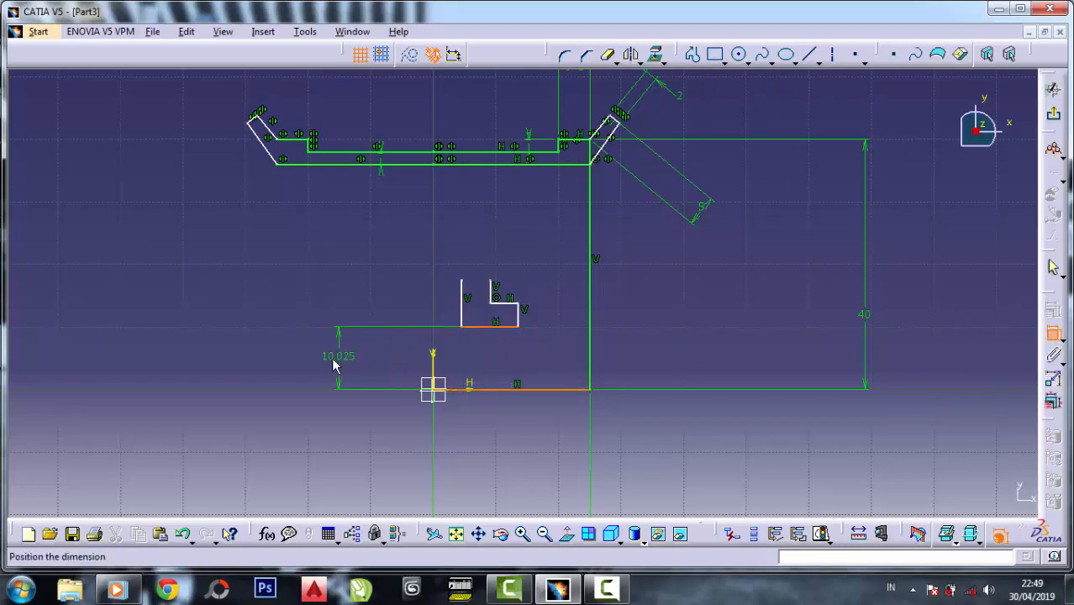
{"action": "left_click", "coordinate": [339, 360]}
{"action": "double_click", "coordinate": [337, 360]}
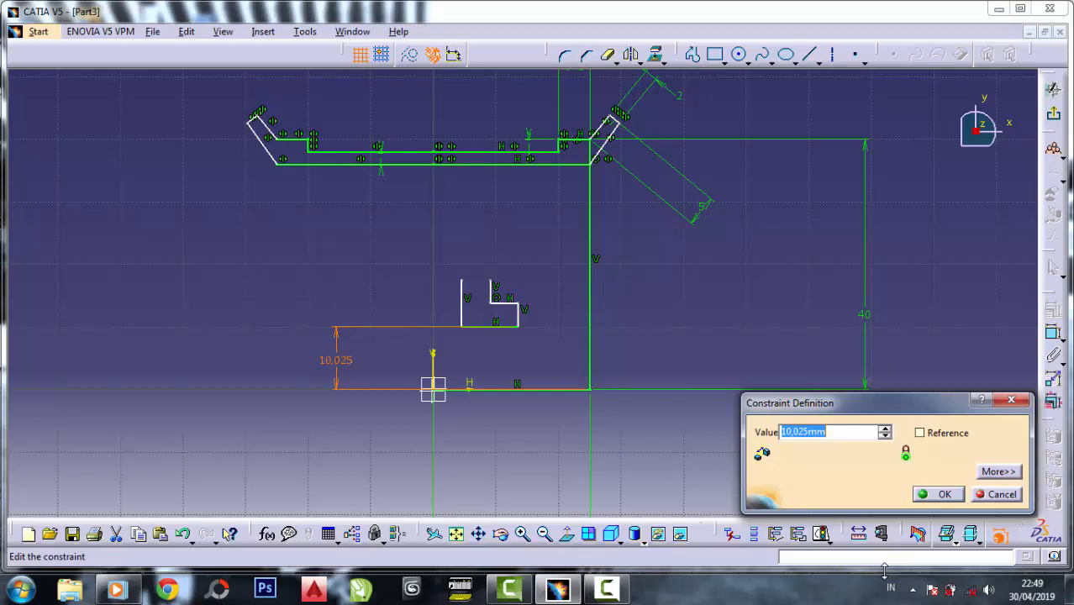
{"action": "left_click", "coordinate": [939, 496]}
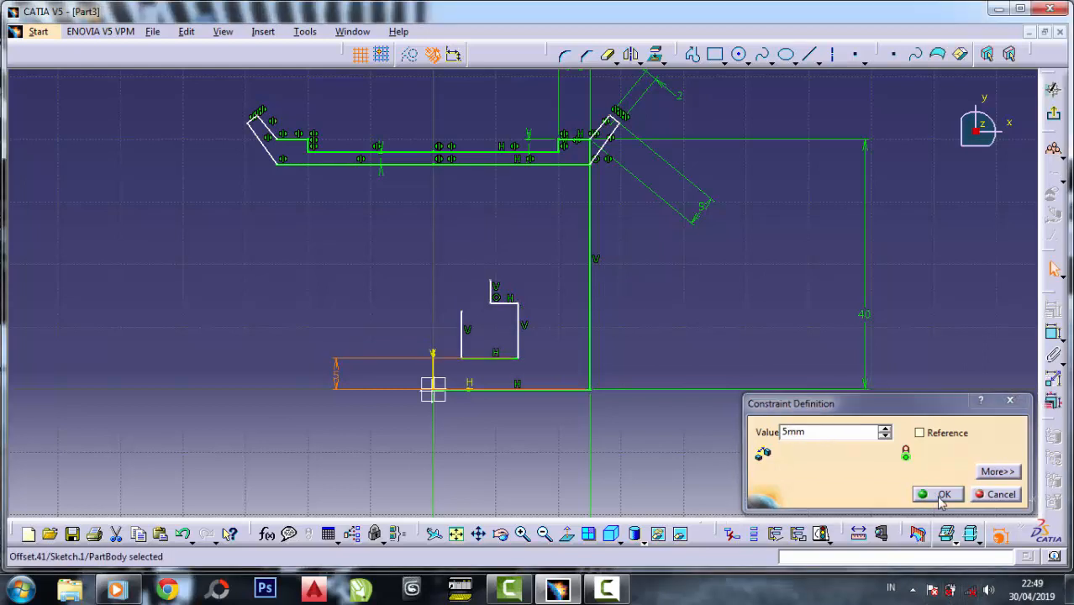
- Dimension the small profile's outer vertical line and set its length to 7 mm
{"action": "left_click", "coordinate": [1052, 332]}
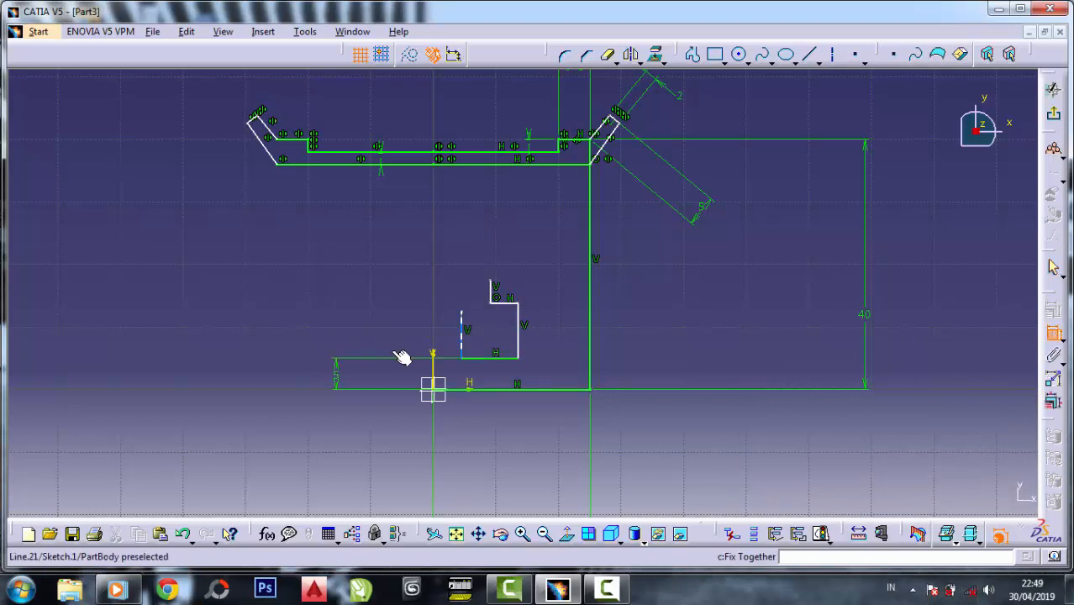
{"action": "left_click", "coordinate": [520, 329]}
{"action": "left_click", "coordinate": [570, 328]}
{"action": "double_click", "coordinate": [570, 328]}
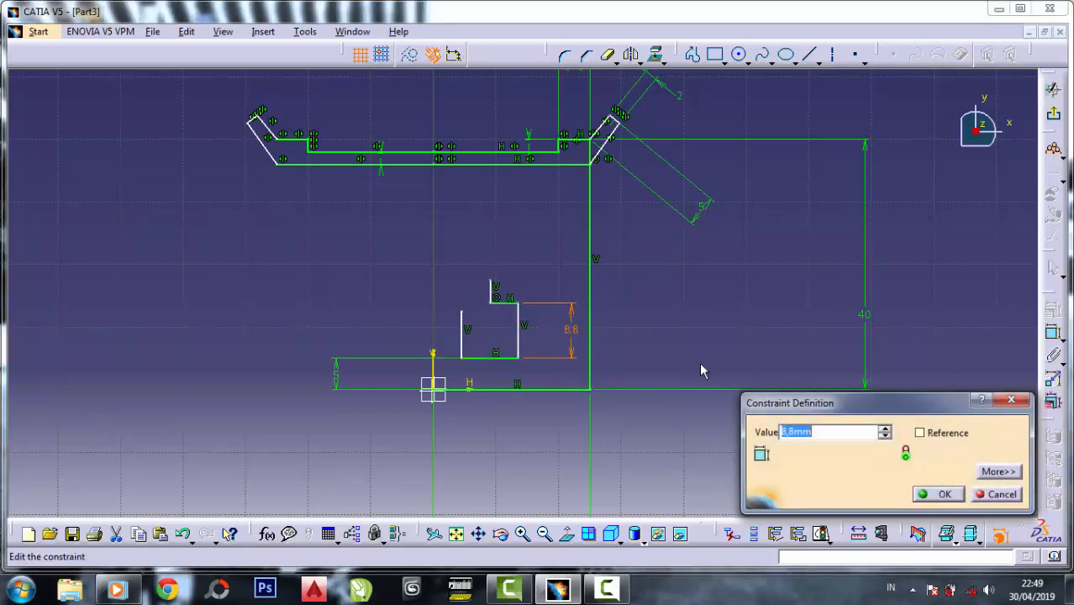
{"action": "type", "text": "7"}
{"action": "left_click", "coordinate": [935, 495]}
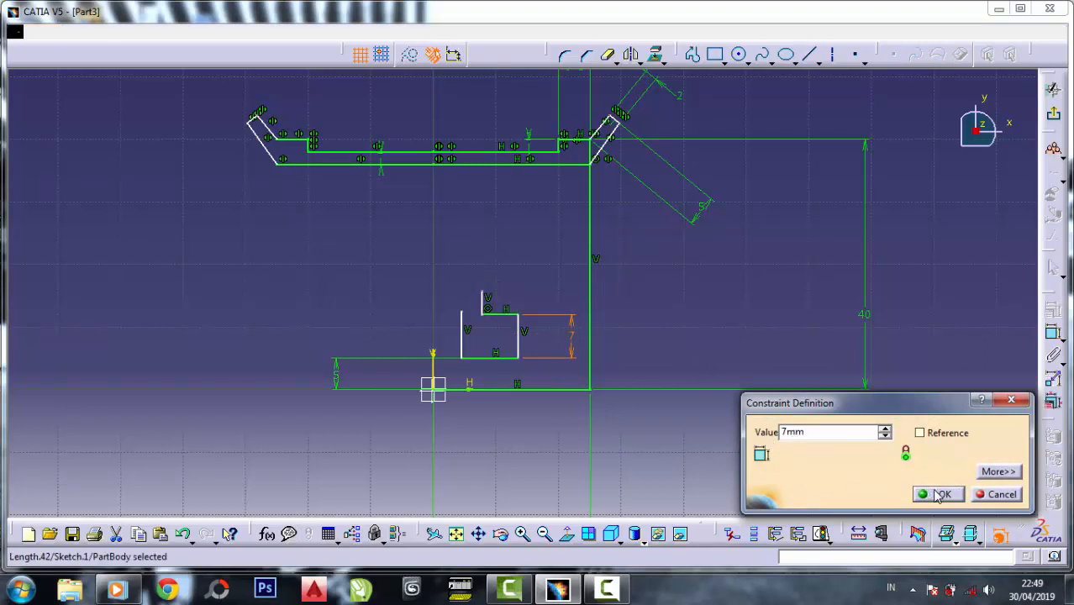
- Dimension the short horizontal step line of the small profile and set its length to 4 mm
{"action": "left_click", "coordinate": [1054, 333]}
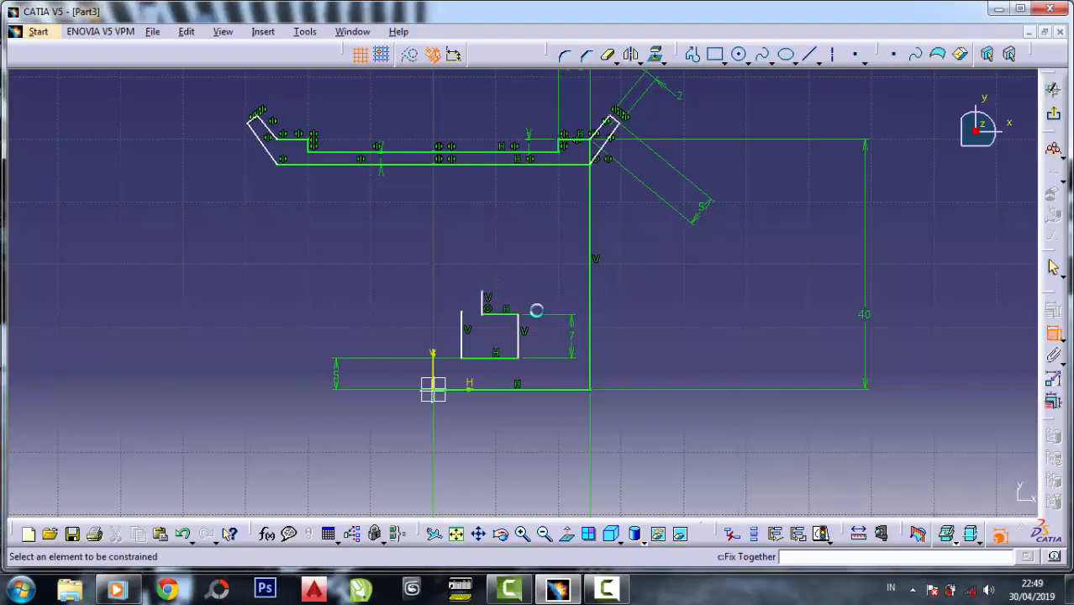
{"action": "left_click", "coordinate": [507, 313]}
{"action": "left_click", "coordinate": [498, 268]}
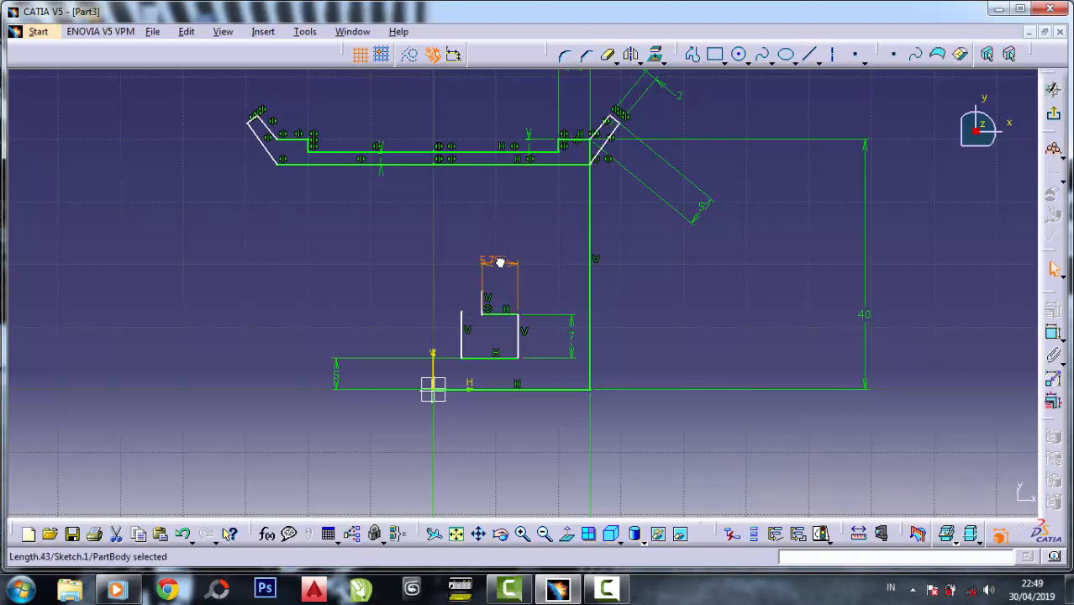
{"action": "double_click", "coordinate": [499, 261]}
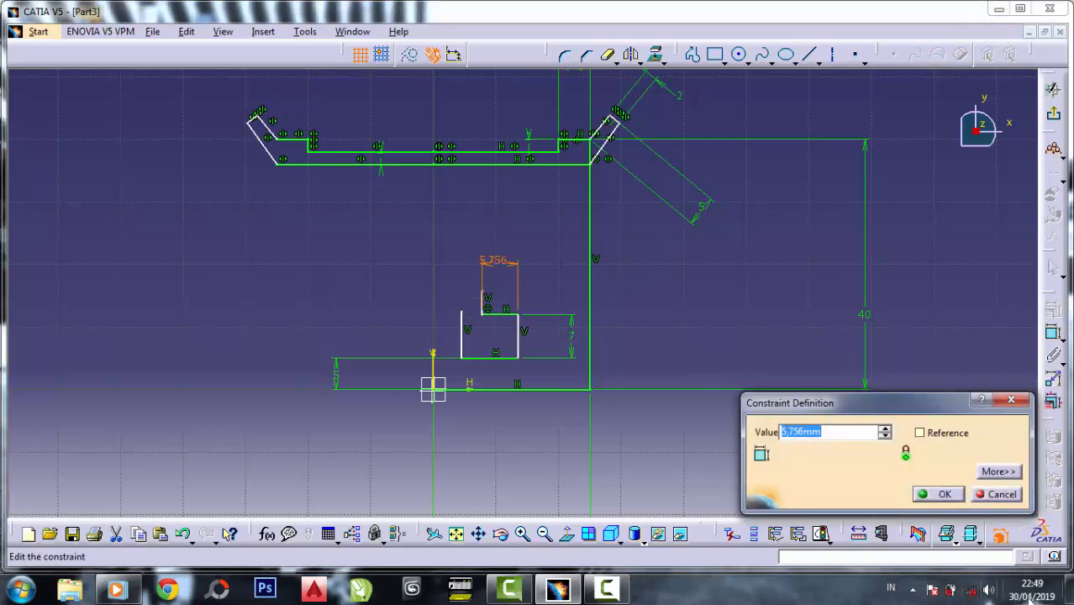
{"action": "type", "text": "4"}
{"action": "left_click", "coordinate": [933, 495]}
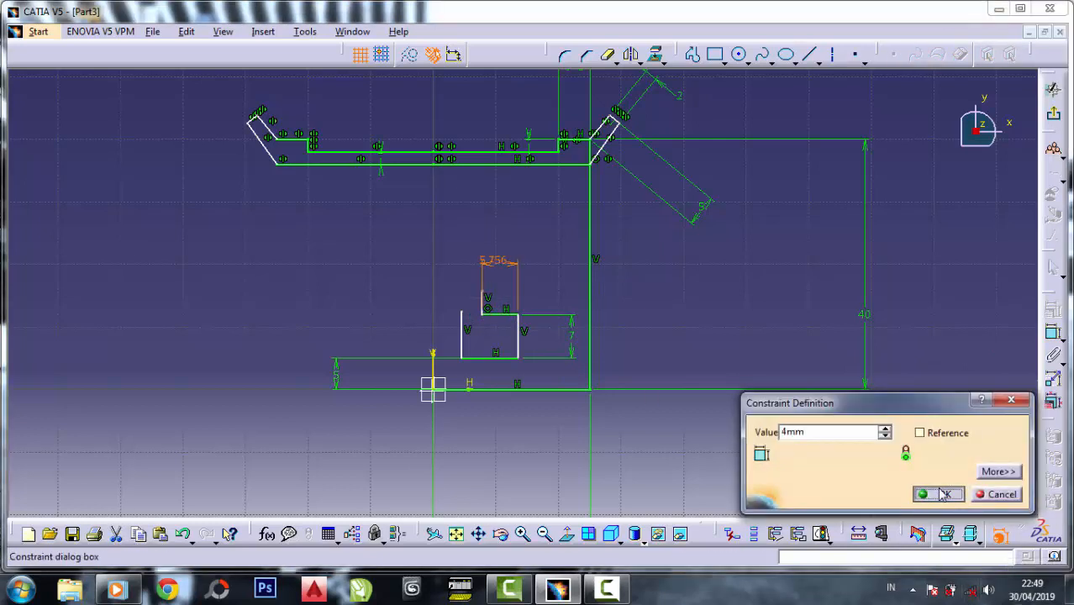
- Dimension the small profile's inner vertical line, nearest the axis, and set its length to 8 mm
{"action": "left_click", "coordinate": [1053, 332]}
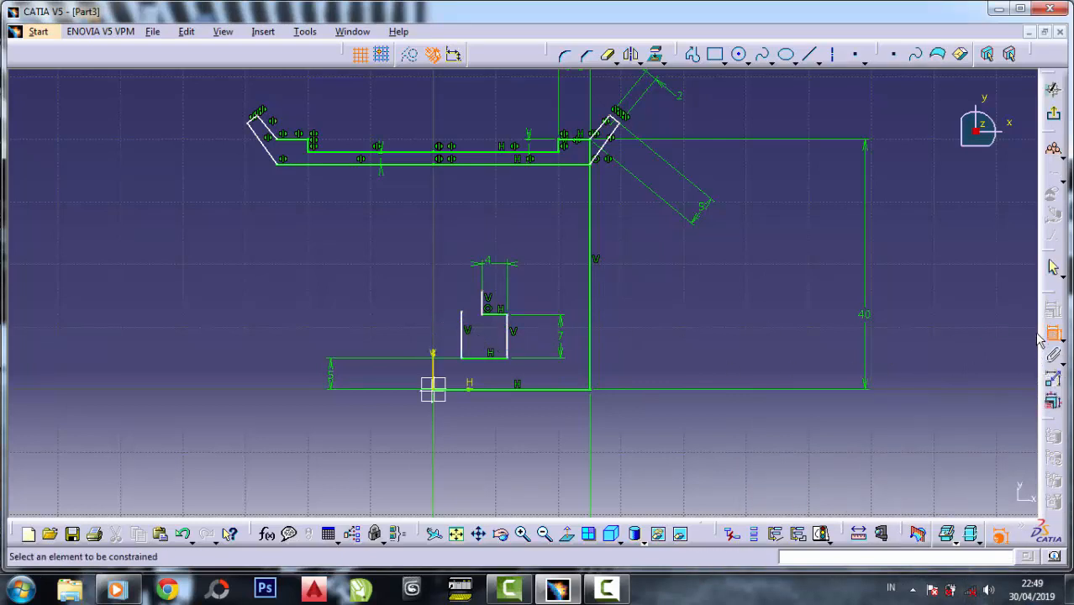
{"action": "left_click", "coordinate": [465, 336]}
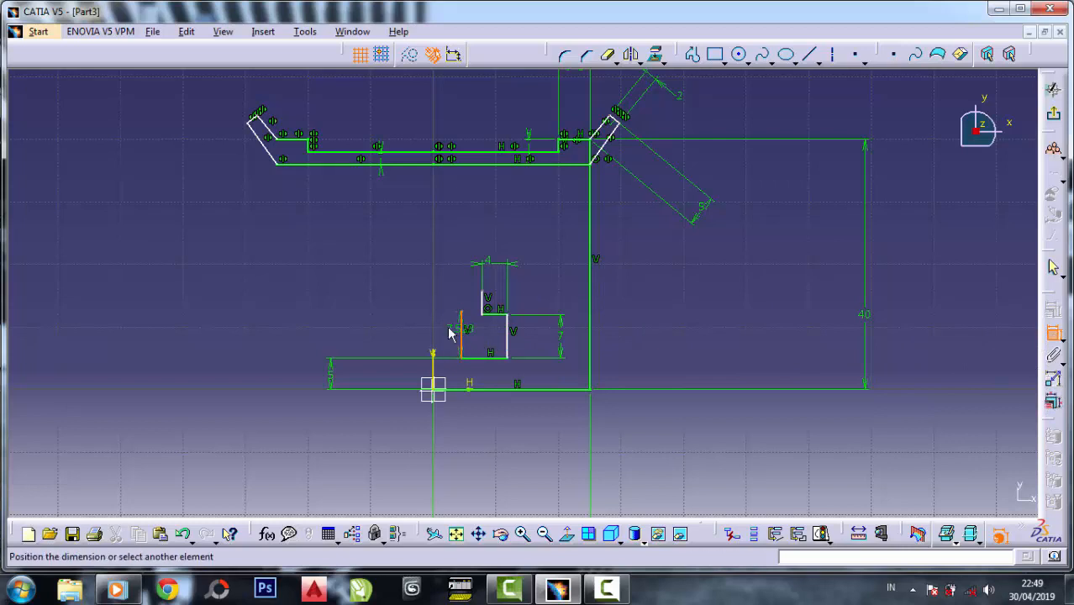
{"action": "left_click", "coordinate": [407, 339]}
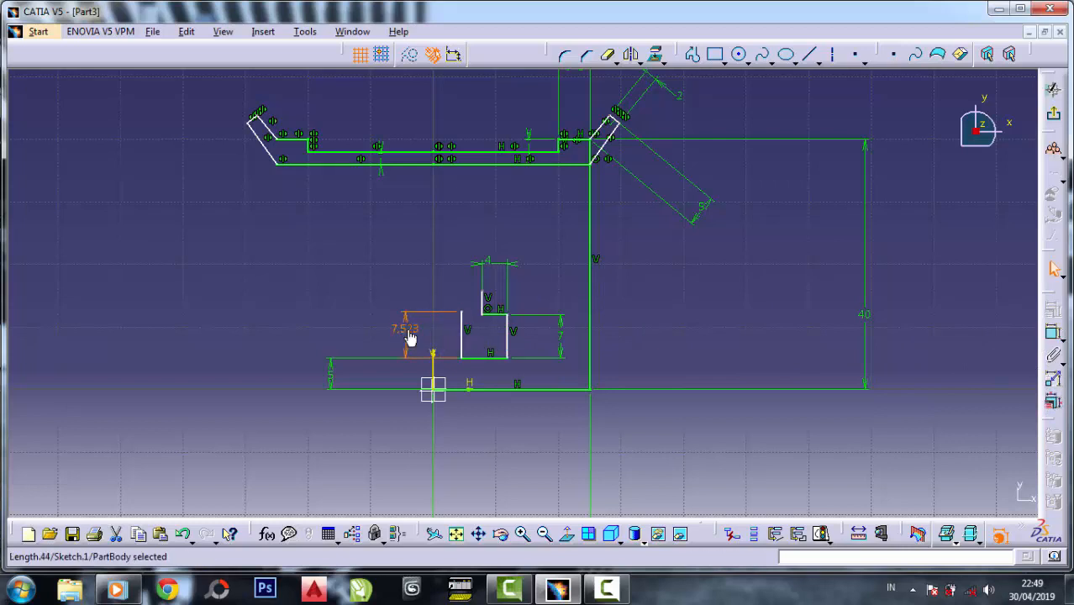
{"action": "double_click", "coordinate": [412, 337]}
{"action": "type", "text": "8"}
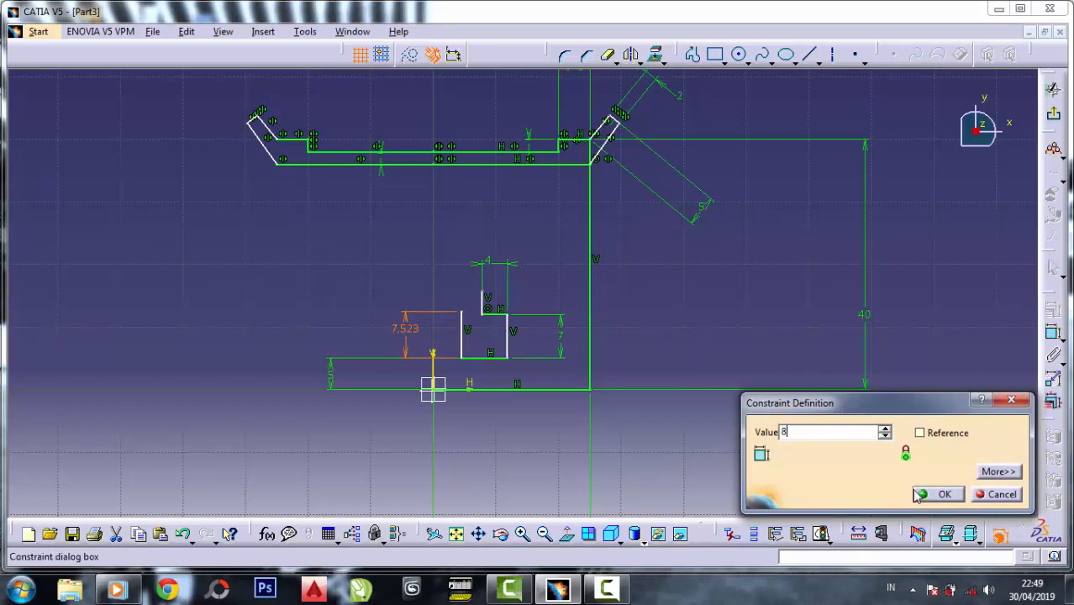
{"action": "left_click", "coordinate": [936, 494]}
{"action": "left_click", "coordinate": [764, 318]}
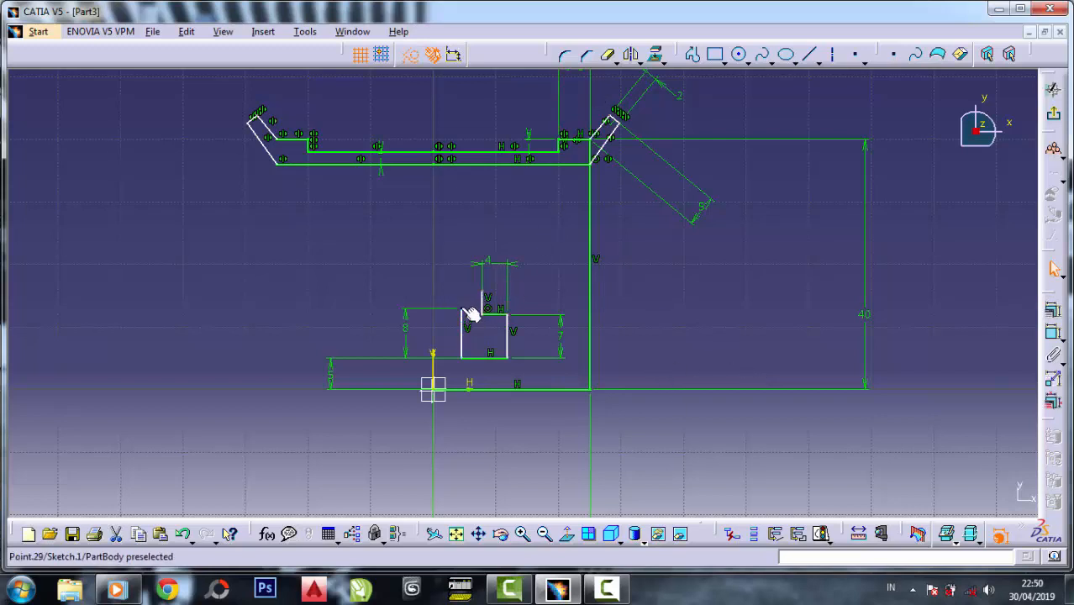
- Move the inner vertical line slightly toward the axis, and dimension the small profile's bottom line at 9 mm
{"action": "left_click_drag", "start_coordinate": [464, 300], "coordinate": [456, 280]}
{"action": "left_click", "coordinate": [577, 358]}
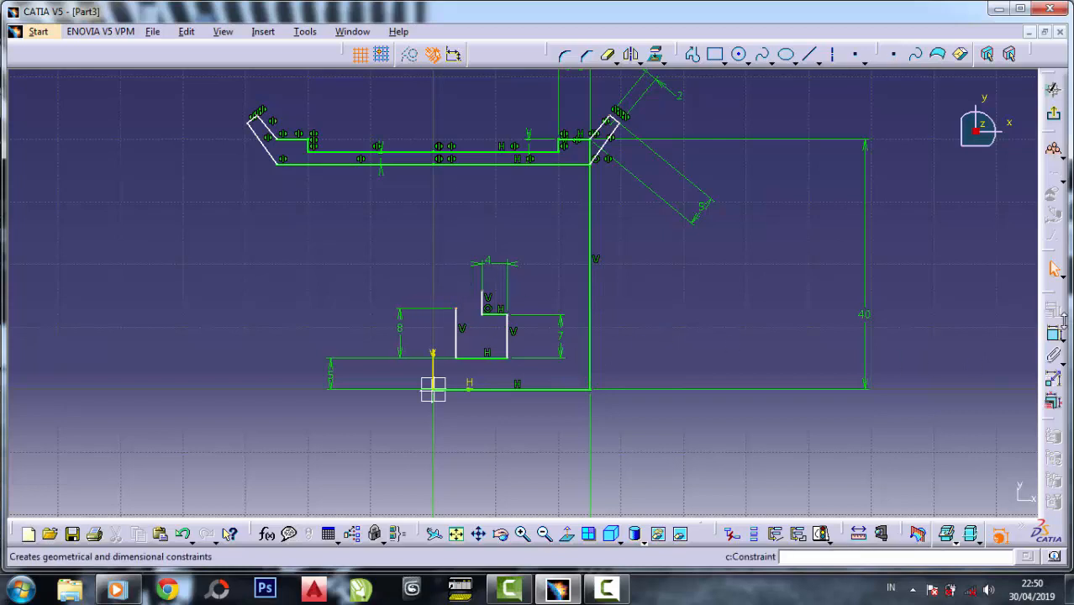
{"action": "left_click", "coordinate": [1054, 334]}
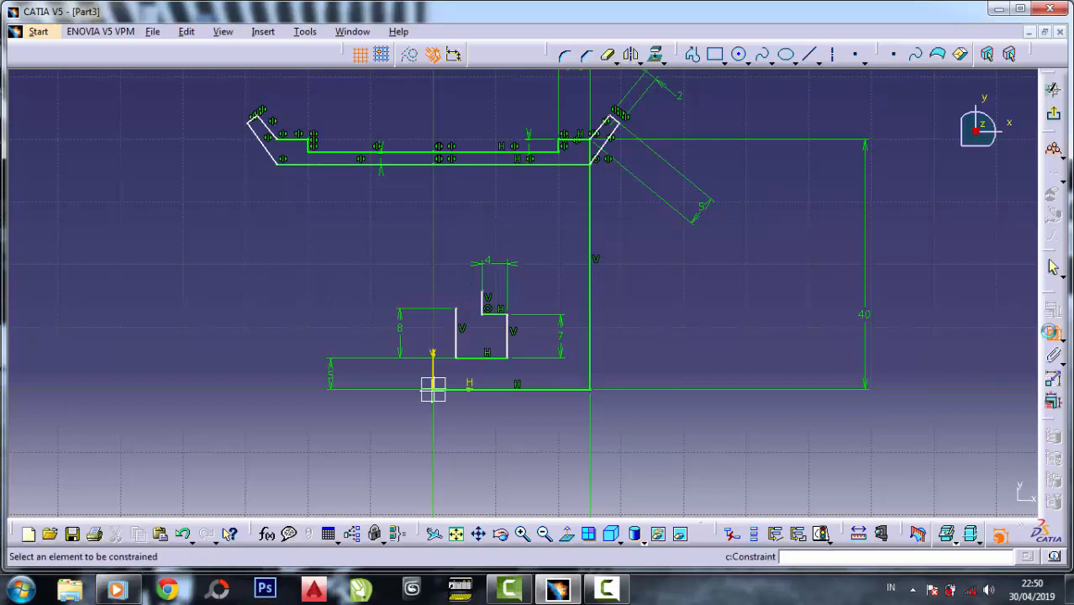
{"action": "left_click", "coordinate": [485, 358]}
{"action": "left_click", "coordinate": [481, 432]}
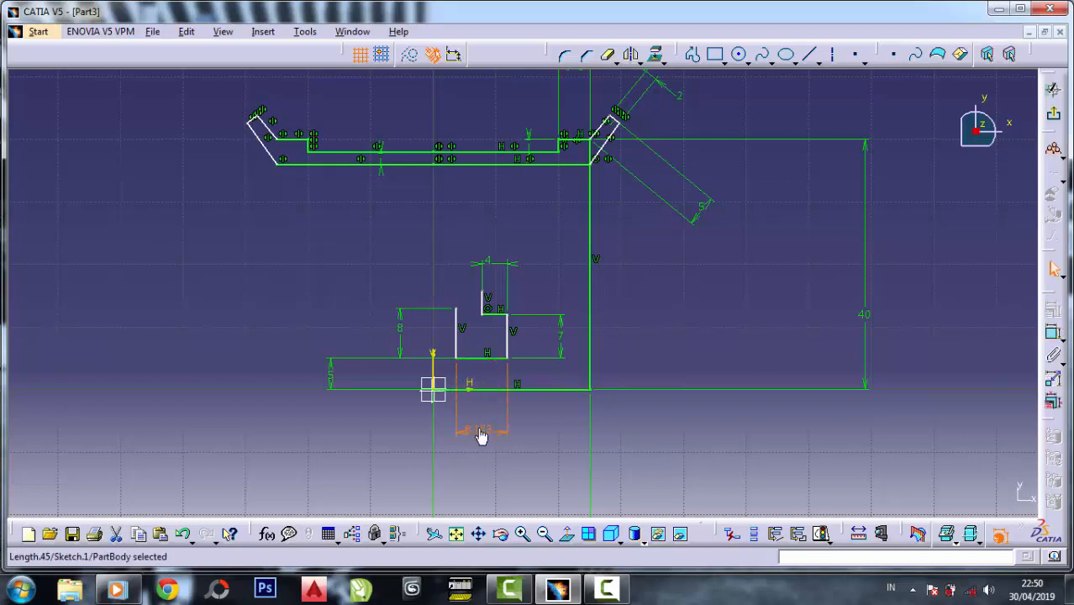
{"action": "double_click", "coordinate": [480, 434]}
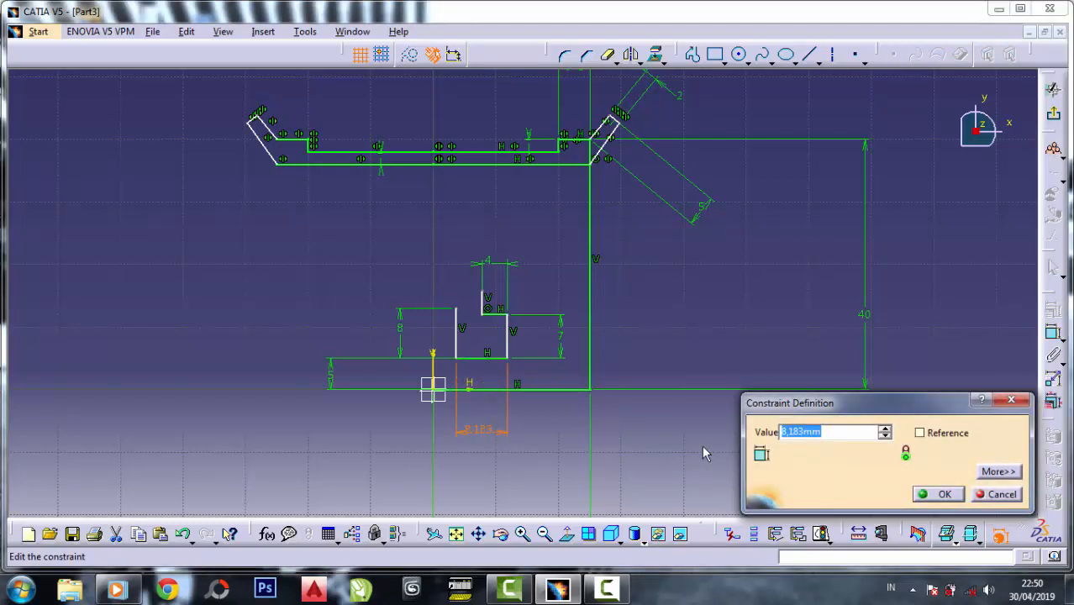
{"action": "type", "text": "9mm"}
{"action": "left_click", "coordinate": [929, 494]}
{"action": "left_click", "coordinate": [952, 348]}
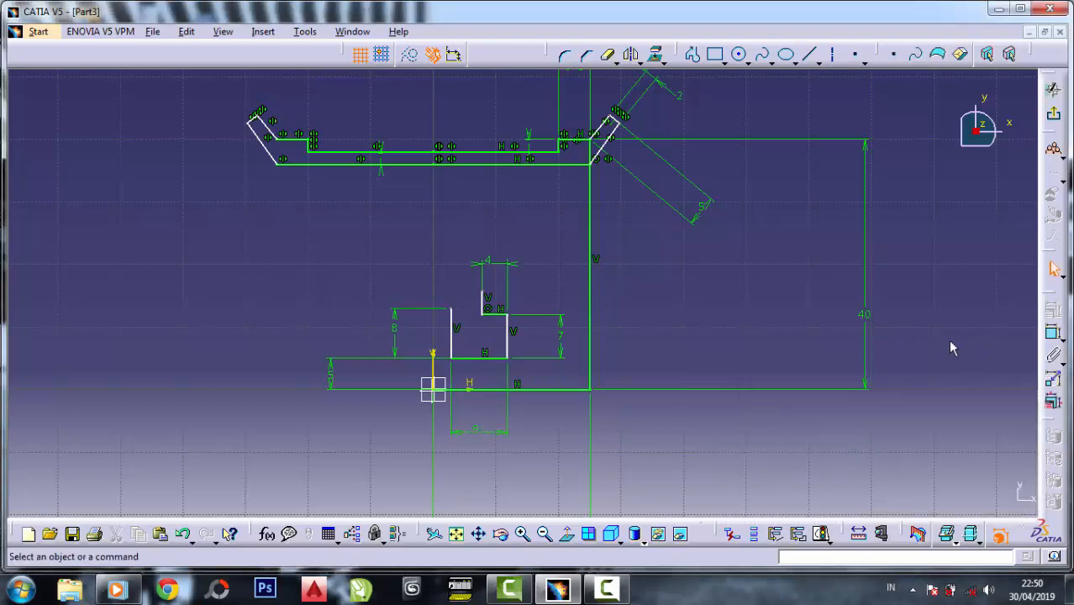
- Change the length of the small profile's short horizontal step line to 5 mm
{"action": "mouse_move", "coordinate": [549, 296]}
{"action": "middle_mouse_down"}
{"action": "mouse_move", "coordinate": [580, 312]}
{"action": "mouse_move", "coordinate": [542, 337]}
{"action": "middle_mouse_up"}
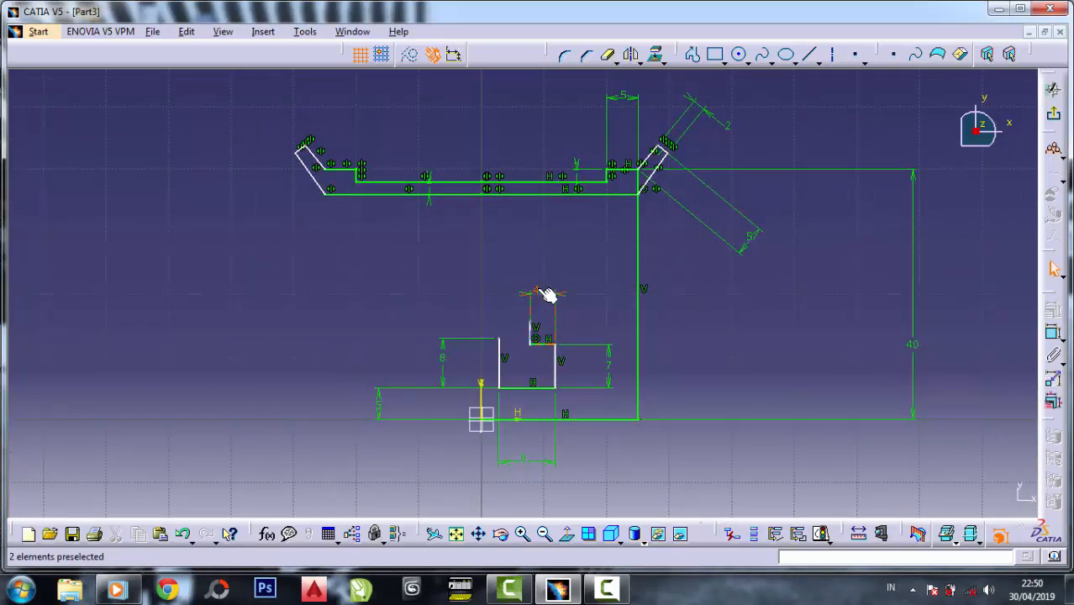
{"action": "double_click", "coordinate": [547, 296]}
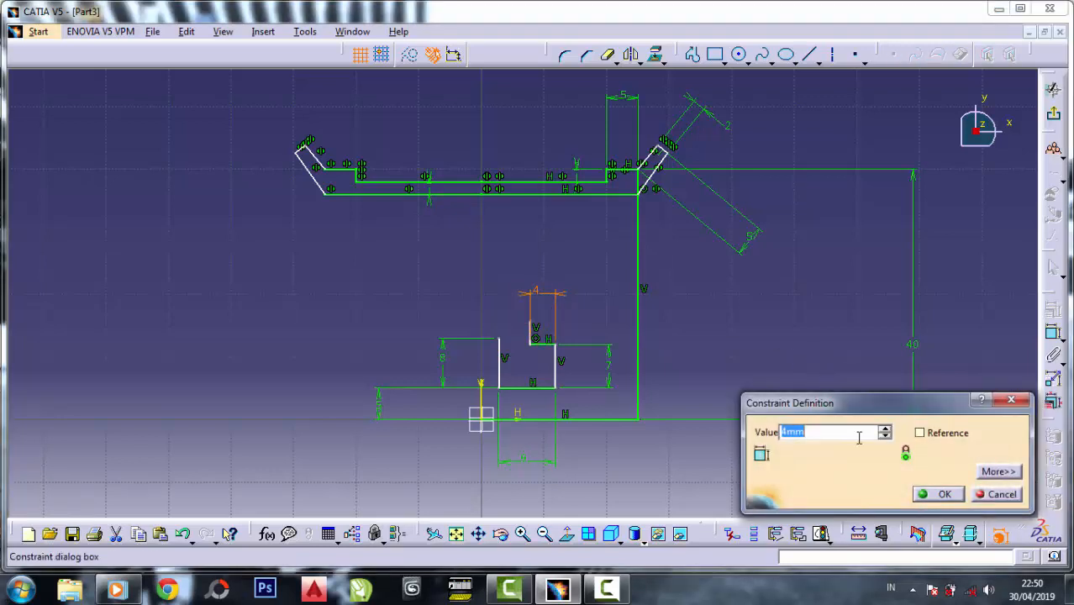
{"action": "type", "text": "5"}
{"action": "left_click", "coordinate": [937, 494]}
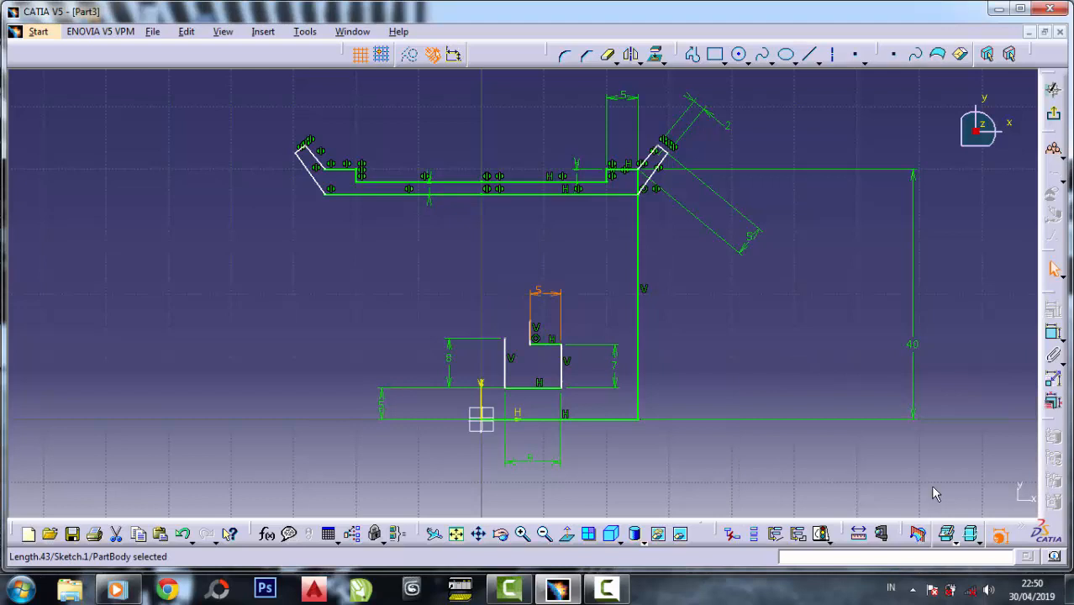
{"action": "left_click", "coordinate": [787, 324]}
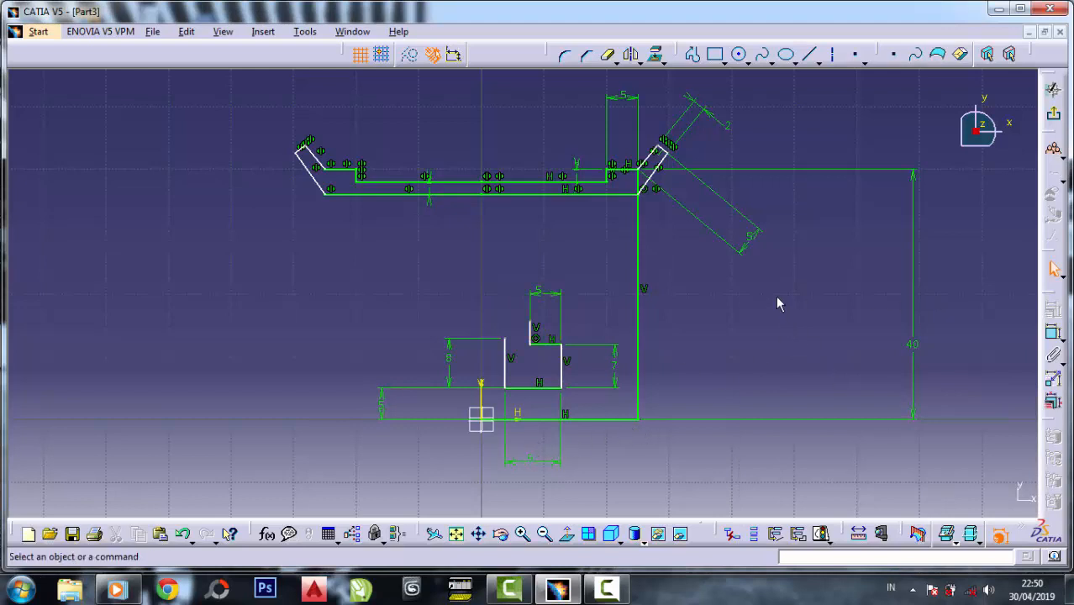
- Dimension the distance from the vertical axis to the small profile's inner vertical line and set it to 2 mm
{"action": "left_click", "coordinate": [1055, 334]}
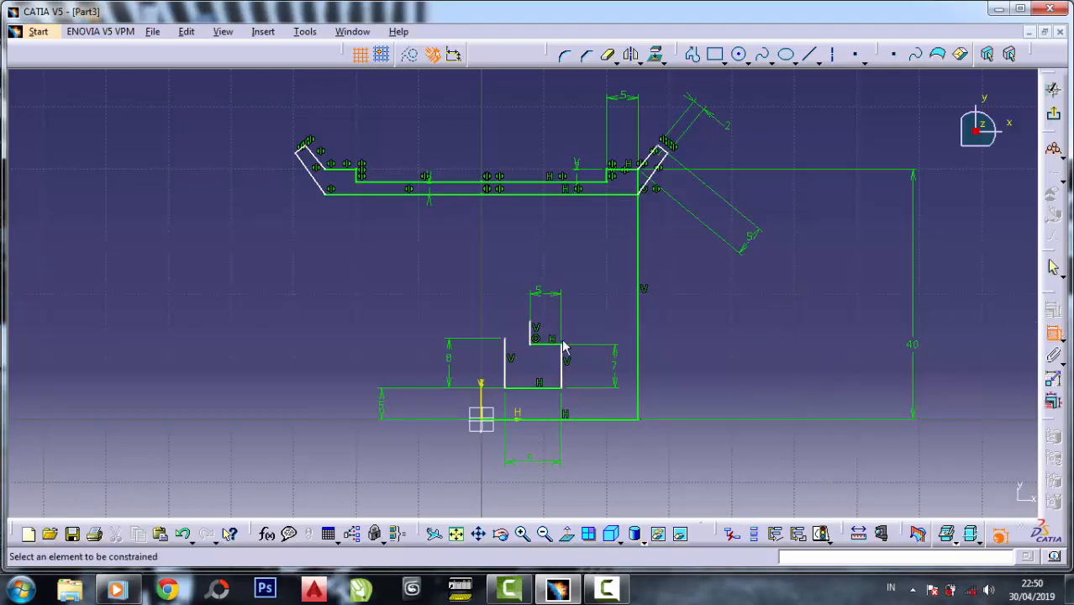
{"action": "left_click", "coordinate": [490, 383]}
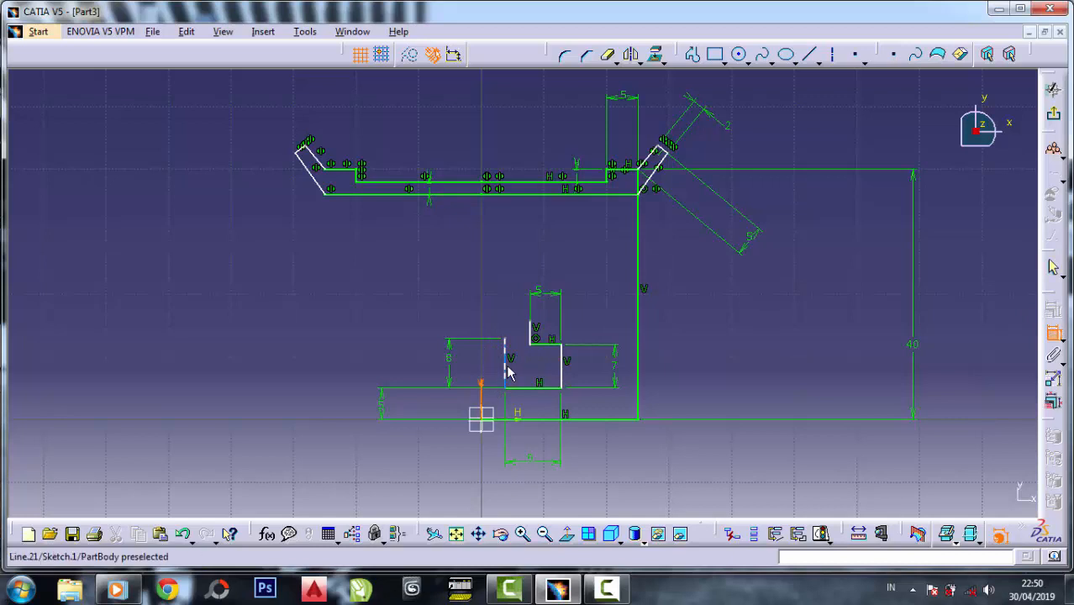
{"action": "left_click", "coordinate": [504, 364]}
{"action": "double_click", "coordinate": [503, 273]}
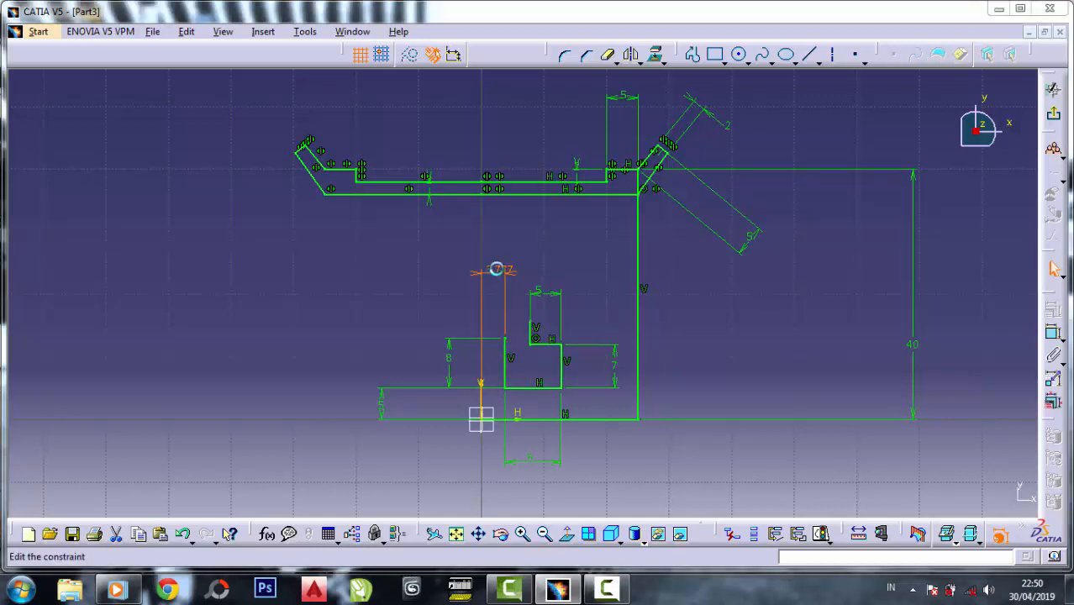
{"action": "type", "text": "2"}
{"action": "left_click", "coordinate": [931, 495]}
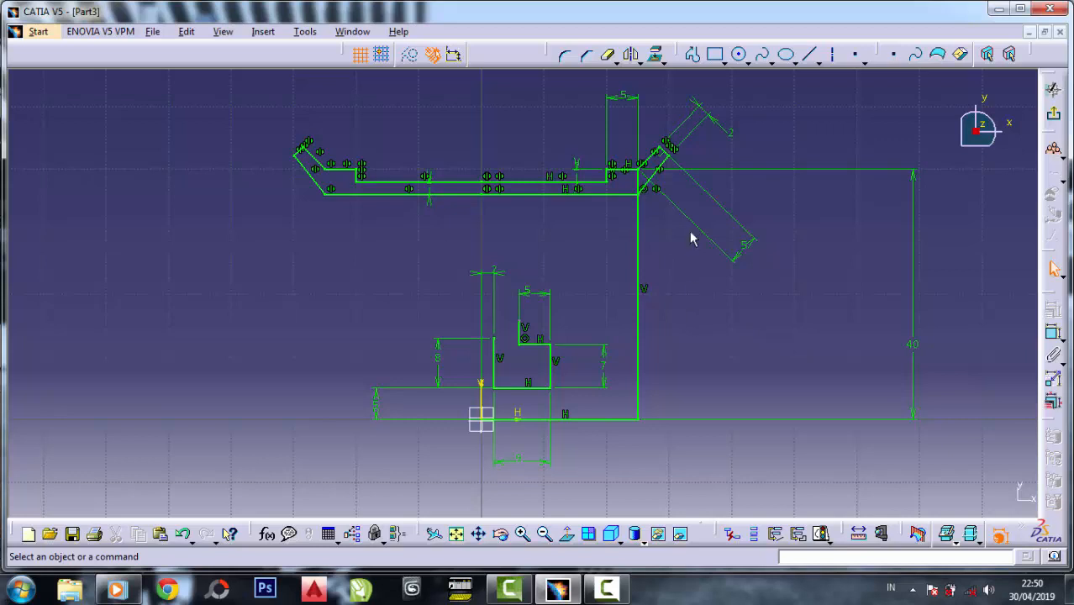
- Set the length of the small profile's inner vertical line to 15 mm
{"action": "double_click", "coordinate": [438, 355]}
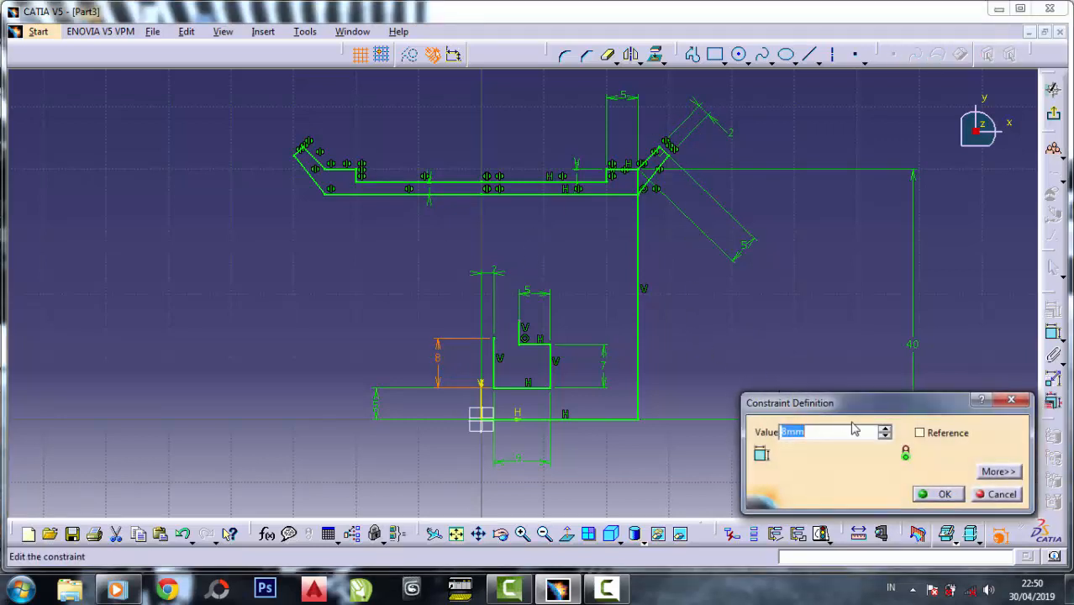
{"action": "type", "text": "1"}
{"action": "left_click_drag", "start_coordinate": [807, 435], "coordinate": [769, 428]}
{"action": "type", "text": "15"}
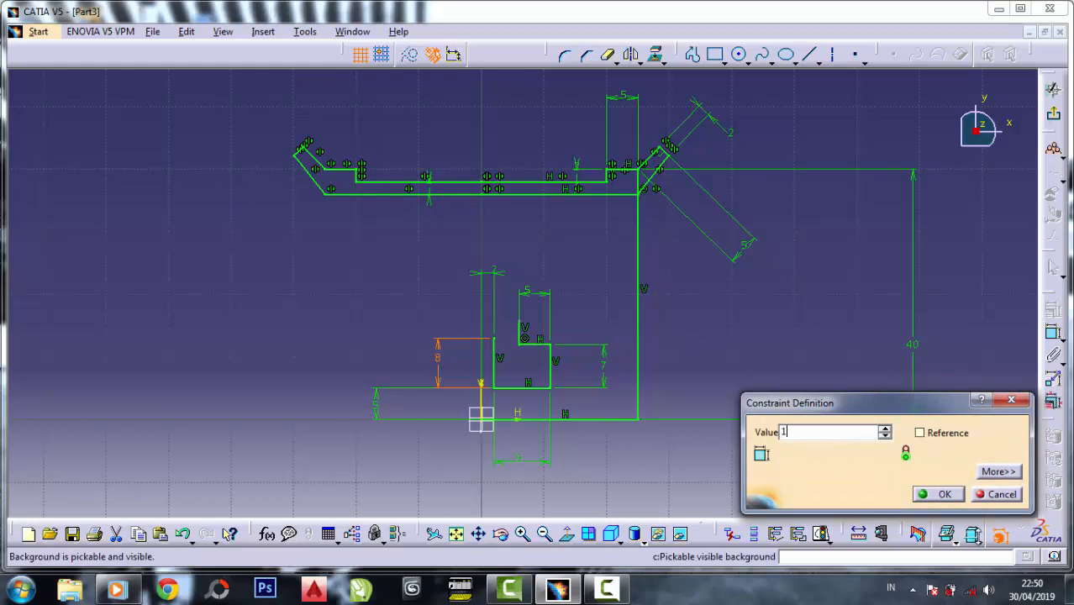
{"action": "left_click", "coordinate": [935, 494]}
{"action": "left_click", "coordinate": [775, 343]}
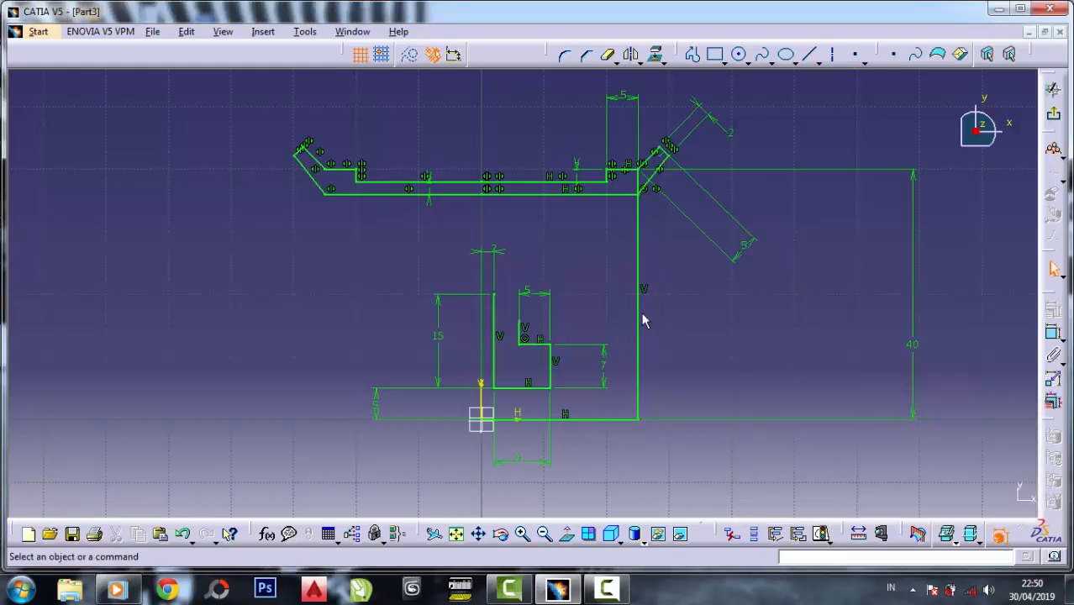
{"action": "double_click", "coordinate": [445, 342]}
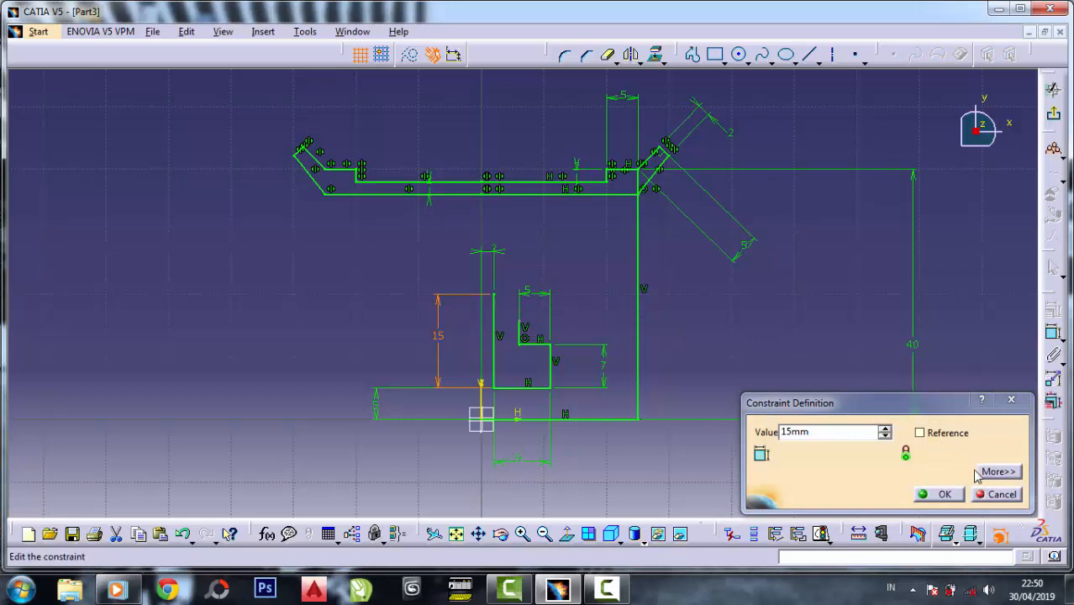
{"action": "left_click", "coordinate": [996, 494]}
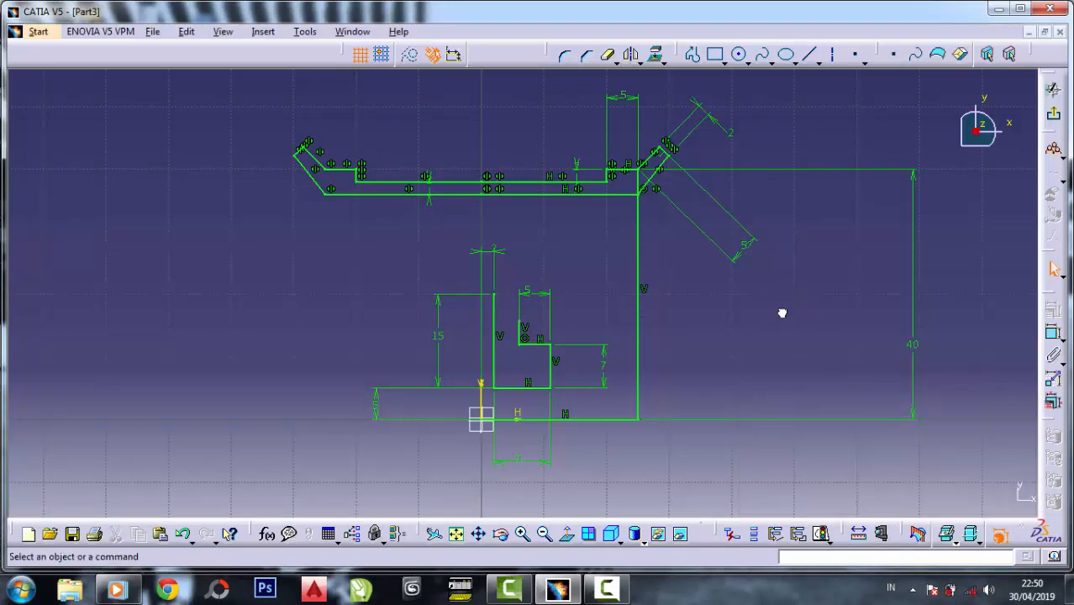
{"action": "double_click", "coordinate": [495, 316]}
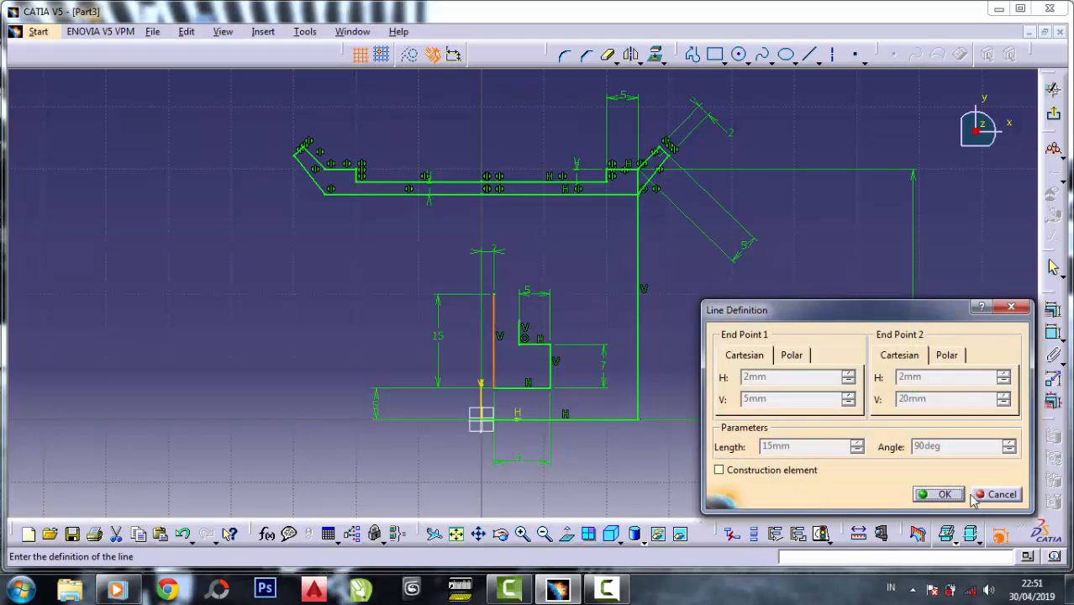
{"action": "left_click", "coordinate": [977, 496]}
- Change the length of the small profile's inner vertical line to 10 mm
{"action": "double_click", "coordinate": [438, 341]}
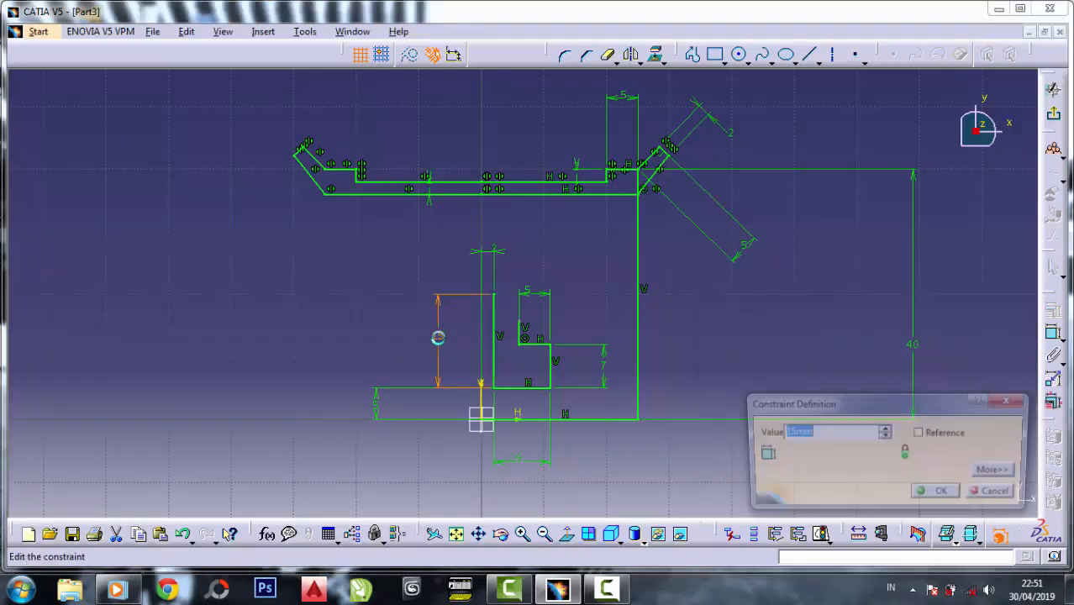
{"action": "type", "text": "1"}
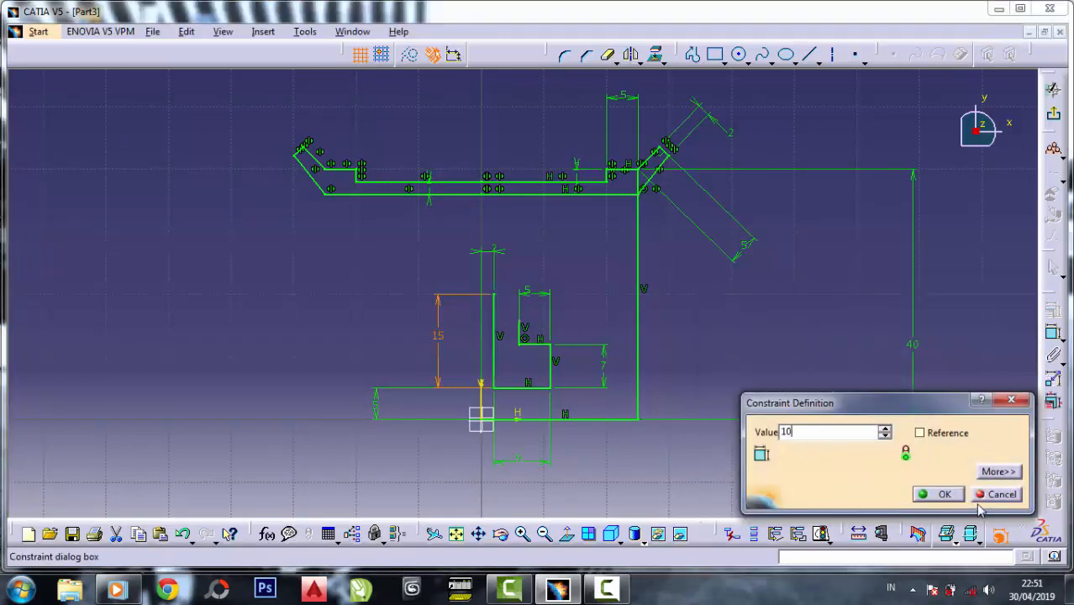
{"action": "type", "text": "0"}
{"action": "left_click", "coordinate": [940, 495]}
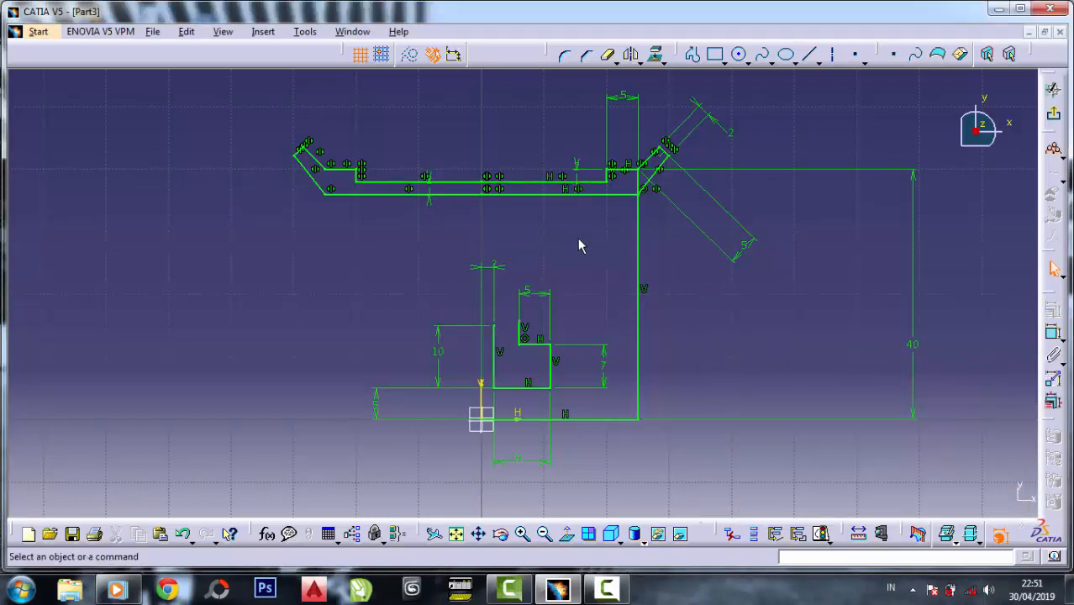
- Try a slanted profile line from the upper end of the small profile's short vertical line toward the long vertical line, and undo it
{"action": "left_click", "coordinate": [693, 54]}
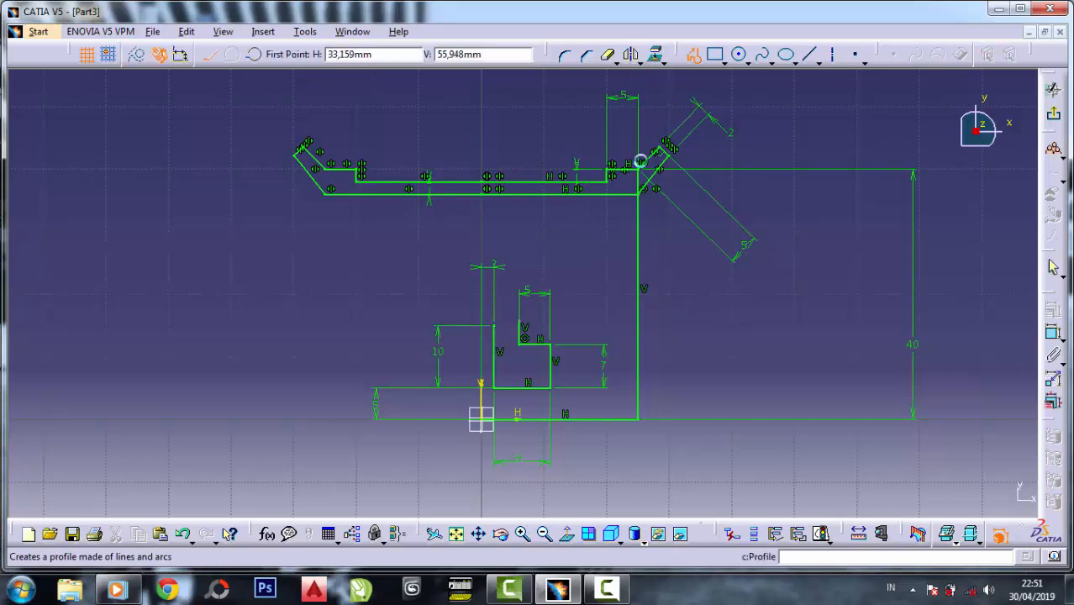
{"action": "left_click", "coordinate": [519, 320]}
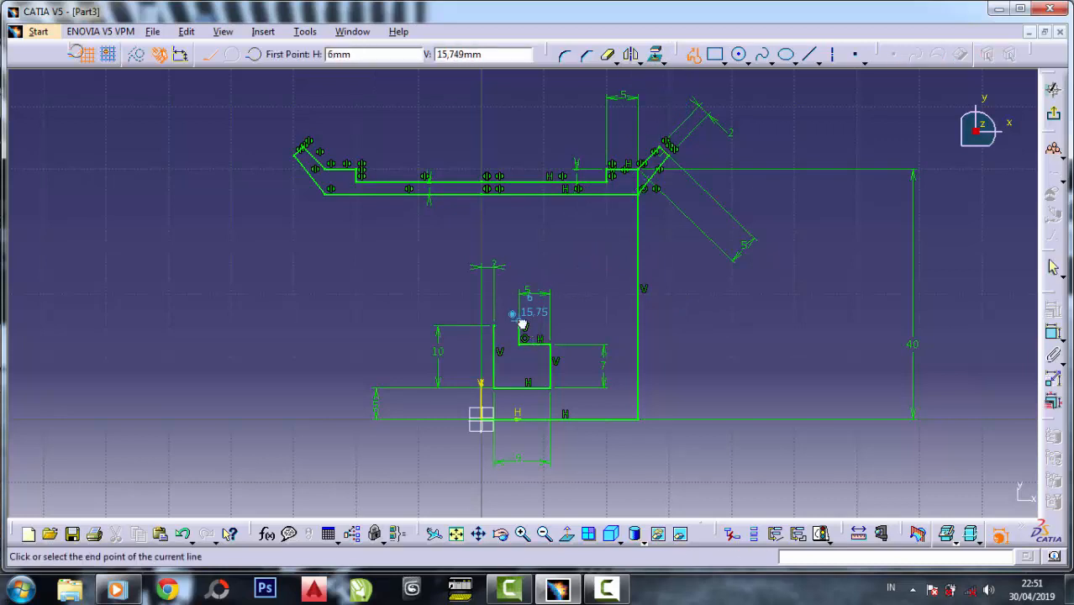
{"action": "left_click", "coordinate": [594, 275]}
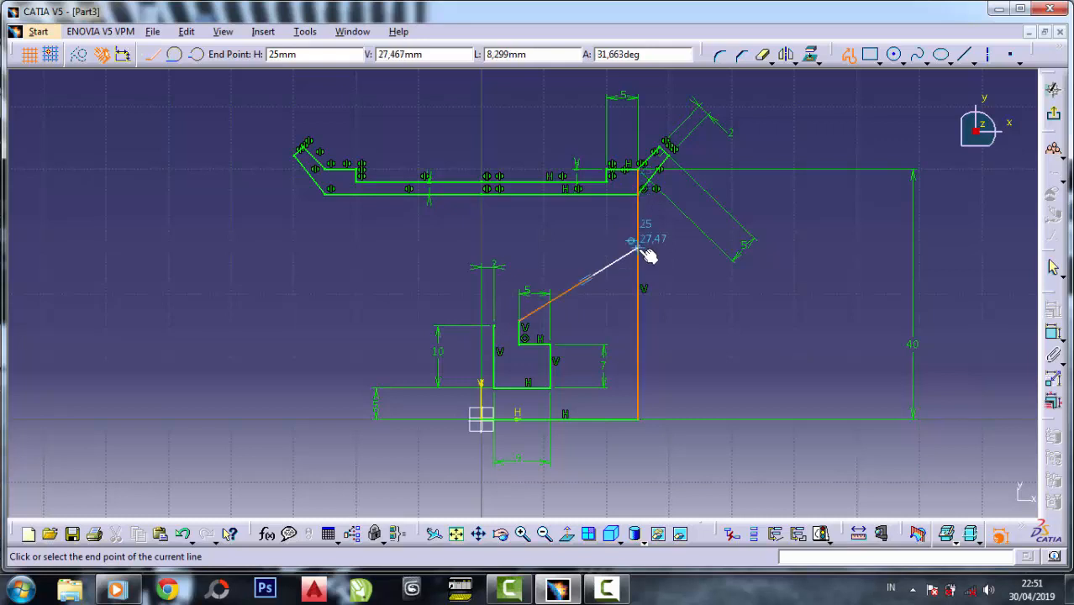
{"action": "key", "text": "Escape"}
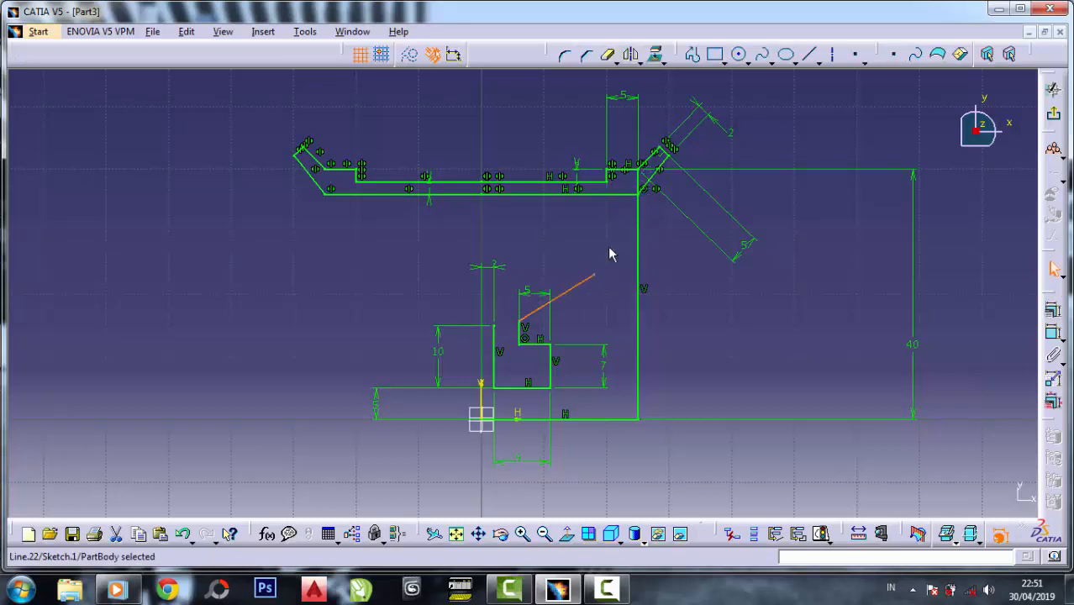
{"action": "key", "text": "ctrl+z"}
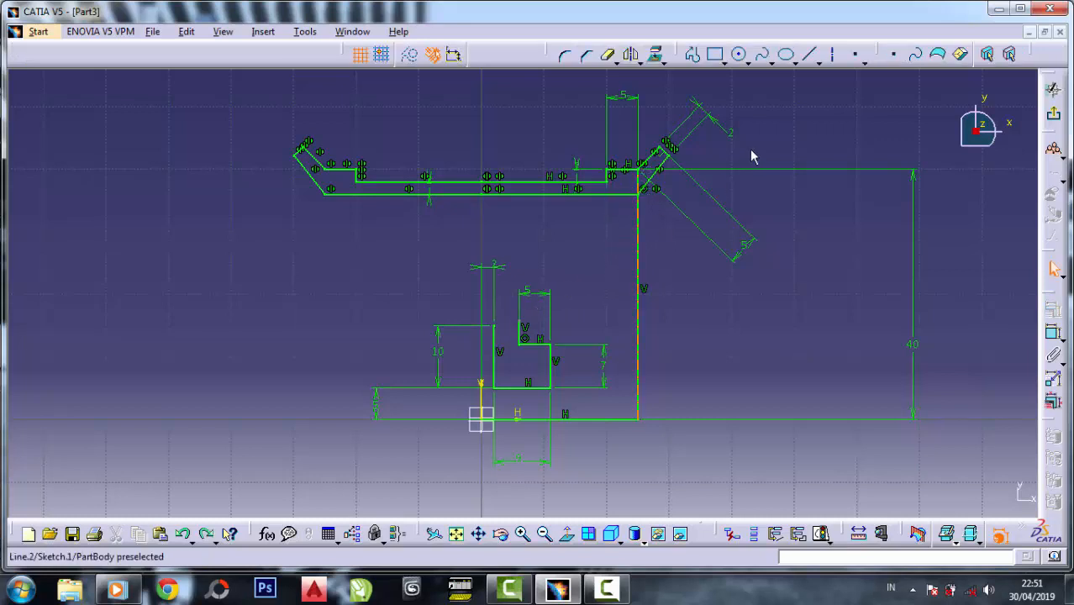
- Draw a three-point spline from the upper end of the small profile's short vertical line to the flared profile's lower corner at H 25, V 36 mm
{"action": "left_click", "coordinate": [763, 56]}
{"action": "left_click", "coordinate": [519, 321]}
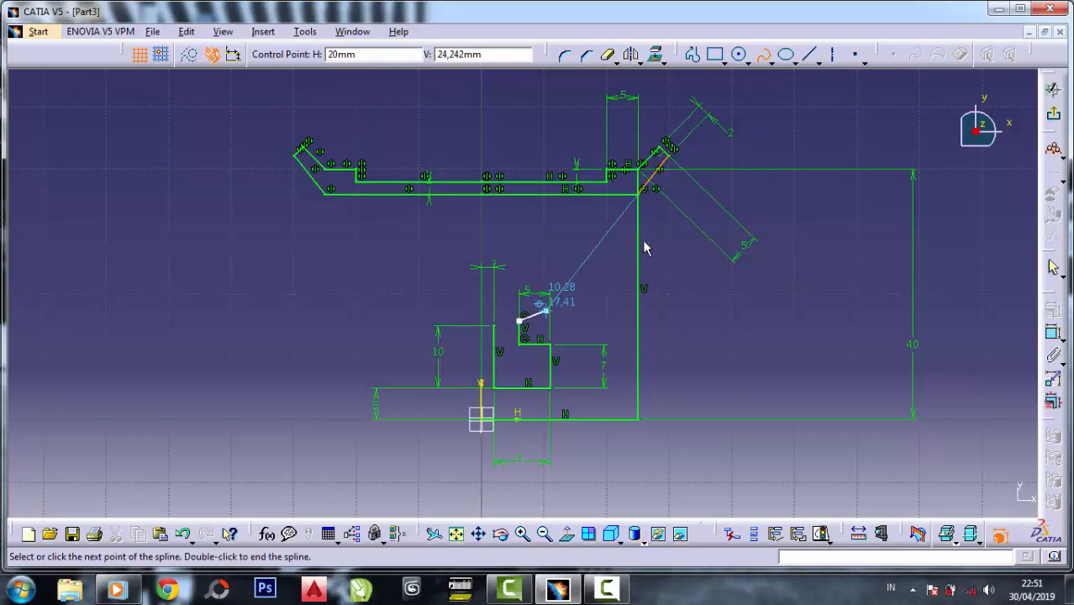
{"action": "left_click", "coordinate": [590, 264]}
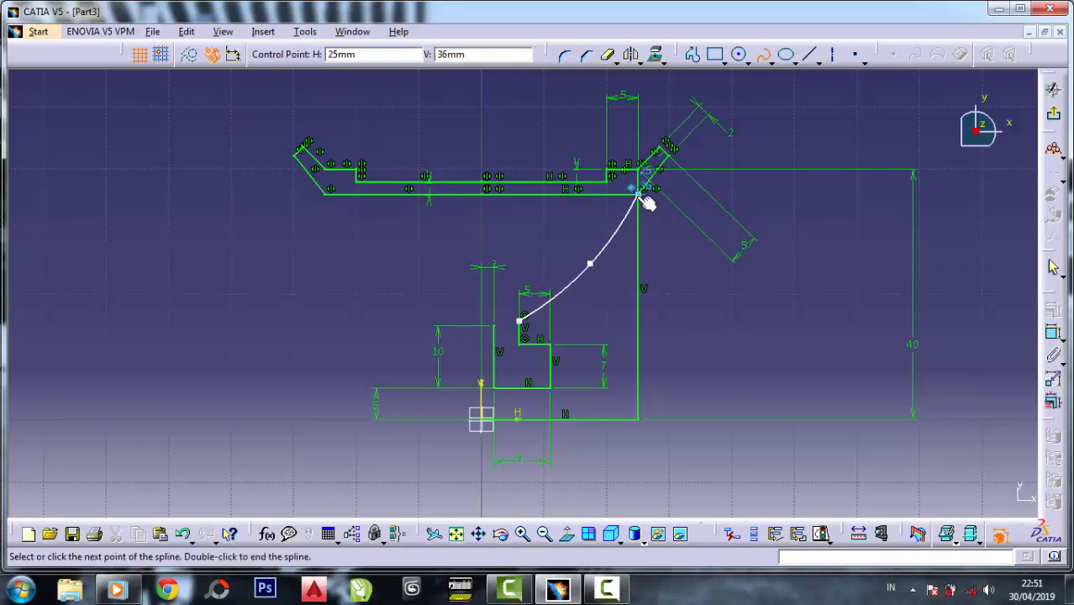
{"action": "double_click", "coordinate": [641, 194]}
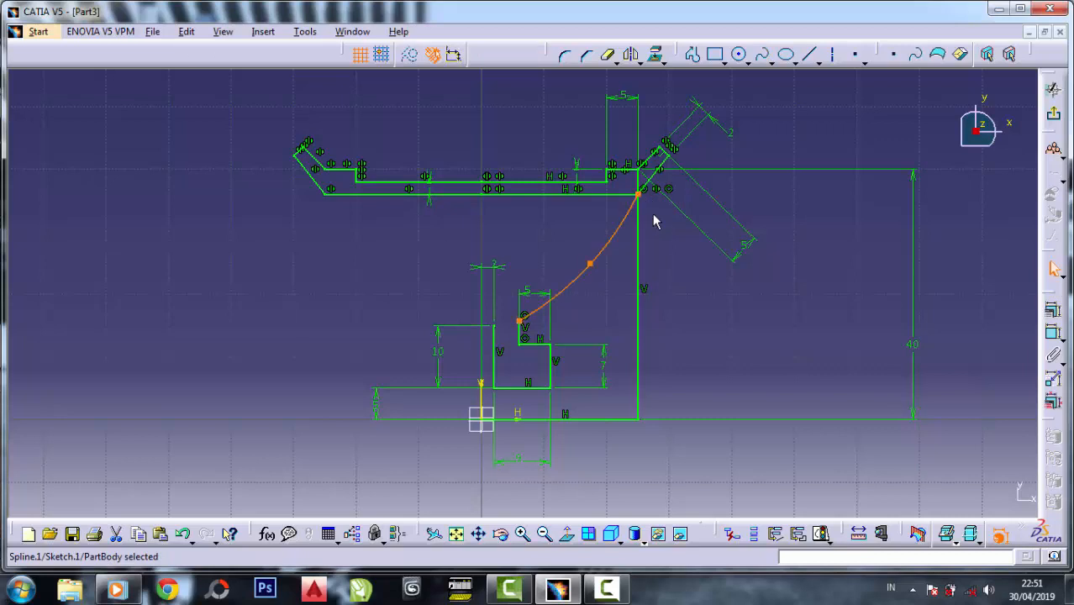
- Draw a second spline from the inner vertical line's upper end, through about H 16.4, V 27.1 mm, to the flared profile's bottom line at H 20 mm
{"action": "left_click", "coordinate": [692, 54]}
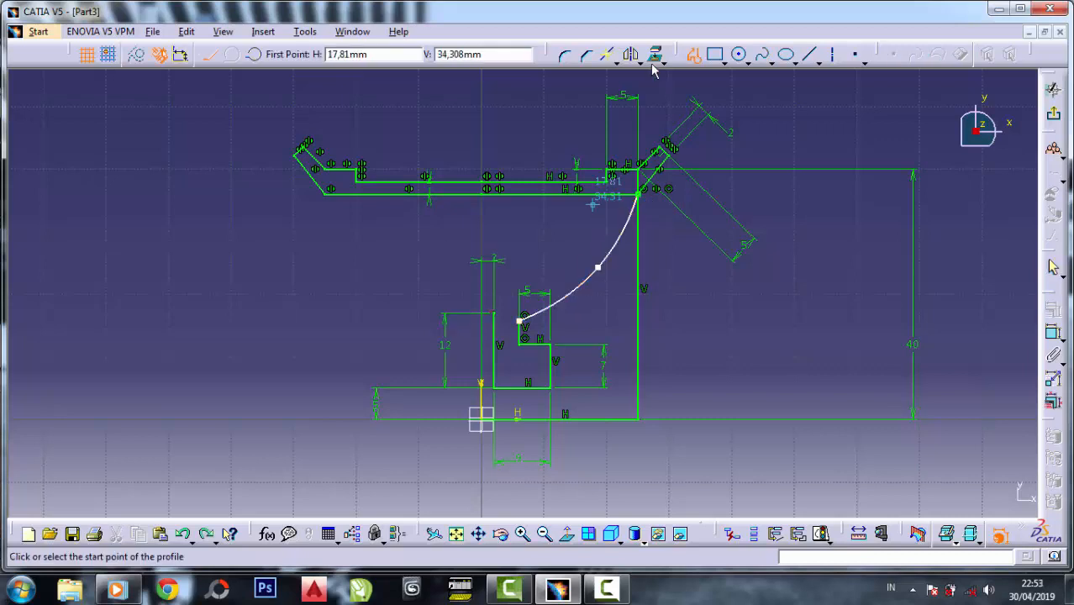
{"action": "left_click", "coordinate": [765, 55]}
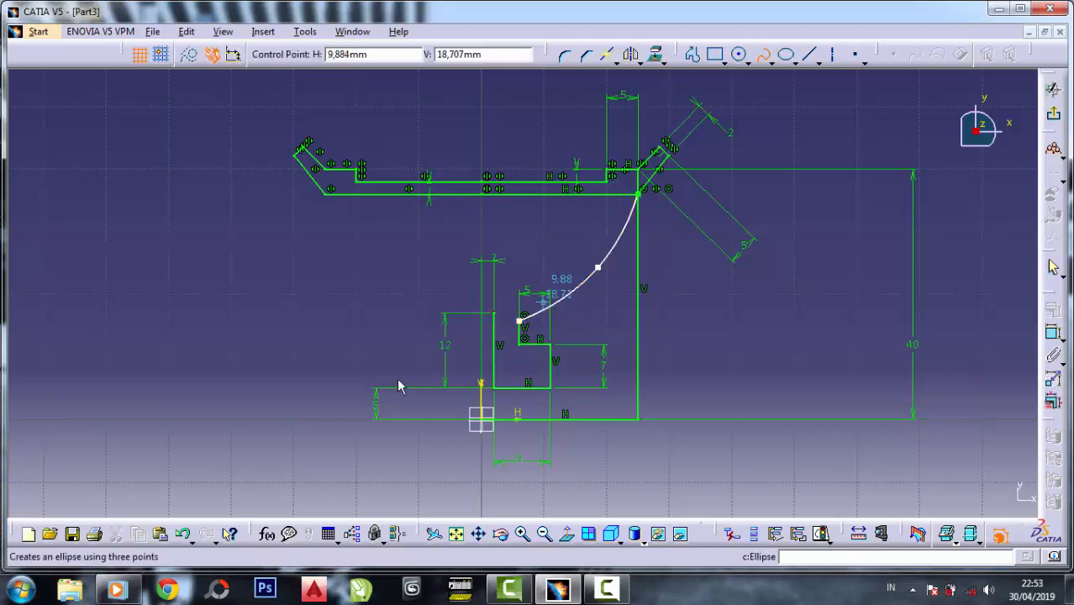
{"action": "left_click", "coordinate": [494, 314]}
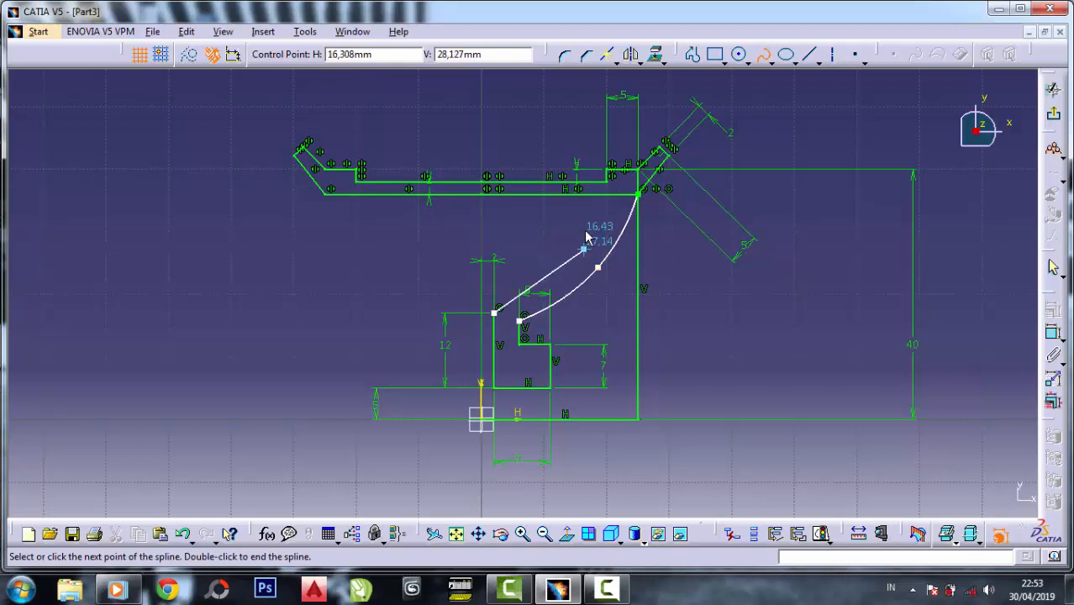
{"action": "left_click", "coordinate": [585, 249]}
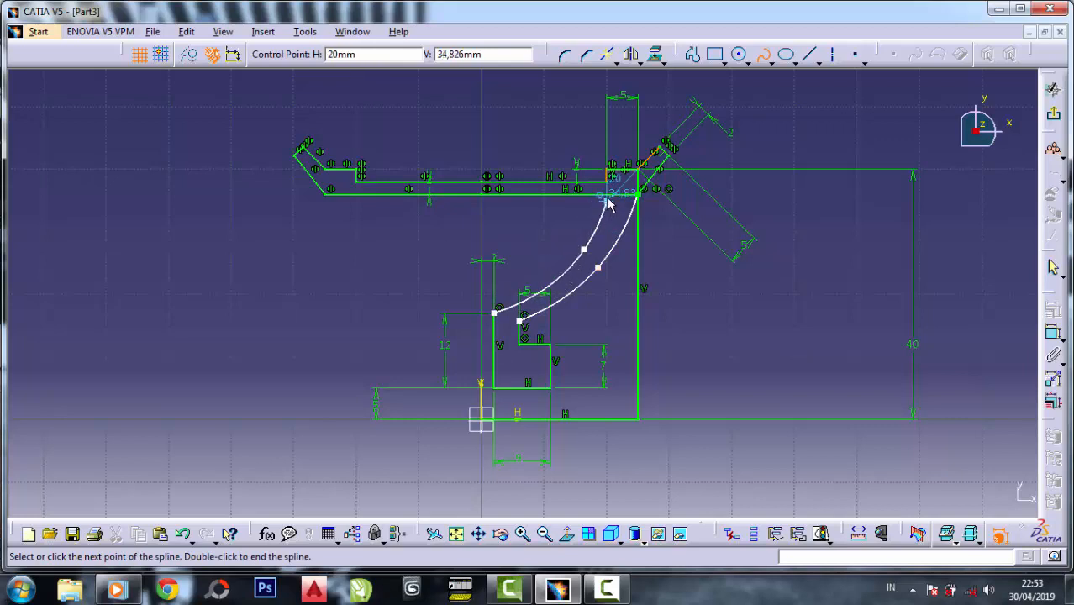
{"action": "left_click", "coordinate": [605, 195]}
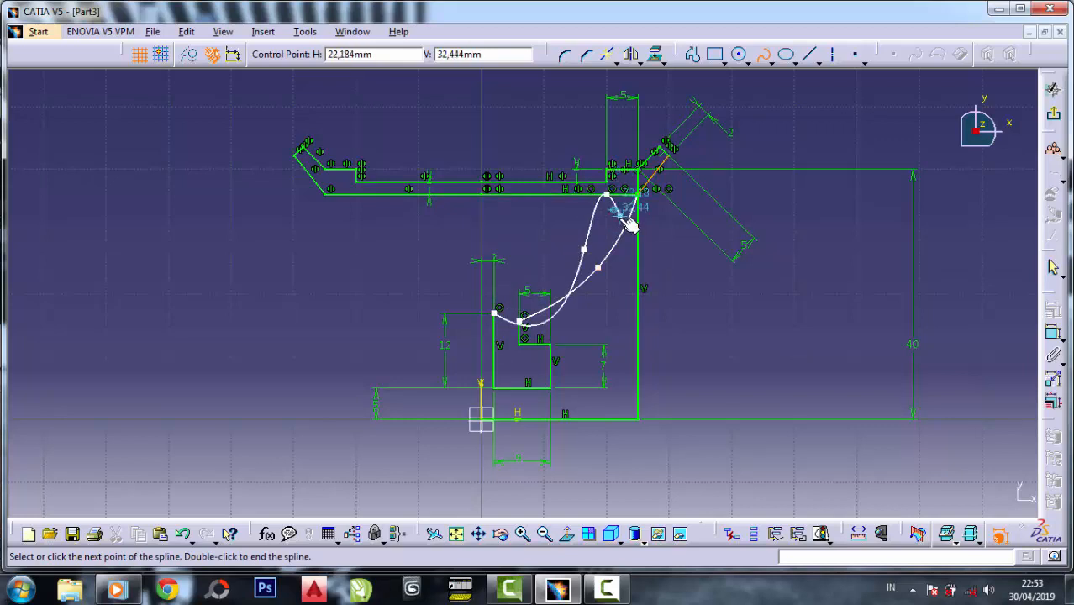
{"action": "key", "text": "Escape"}
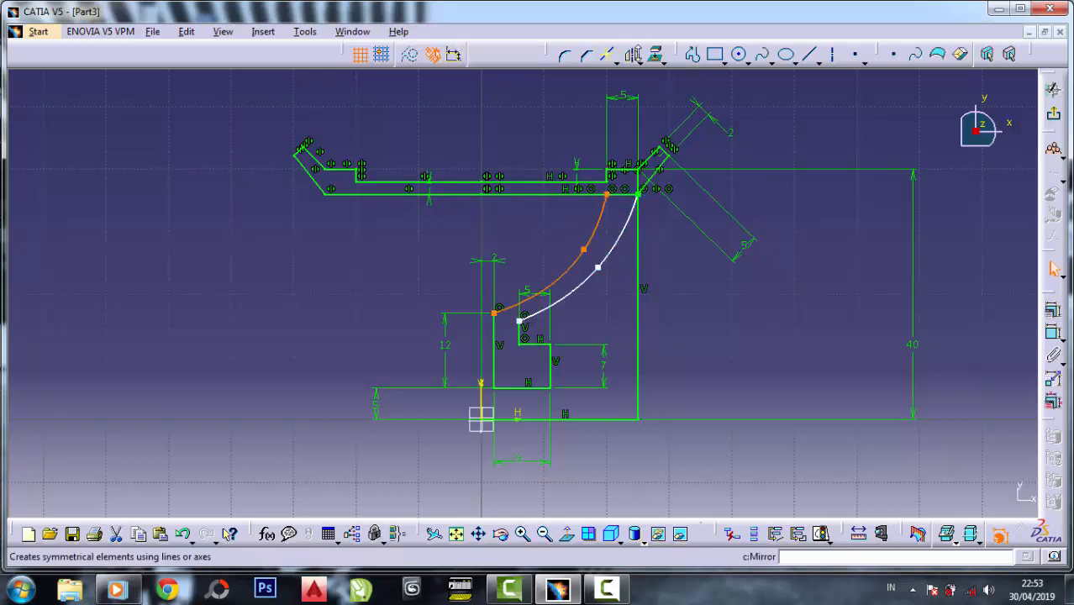
- Quick-trim the segment of the flared profile's bottom line between the two spline ends
{"action": "left_click", "coordinate": [618, 61]}
{"action": "left_click", "coordinate": [637, 124]}
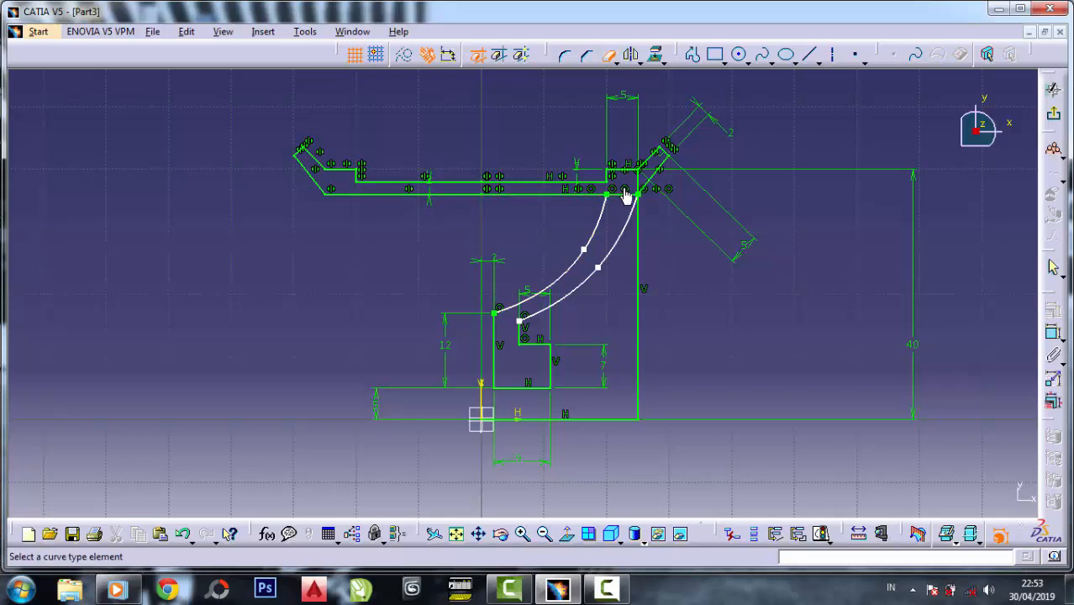
{"action": "left_click", "coordinate": [639, 200]}
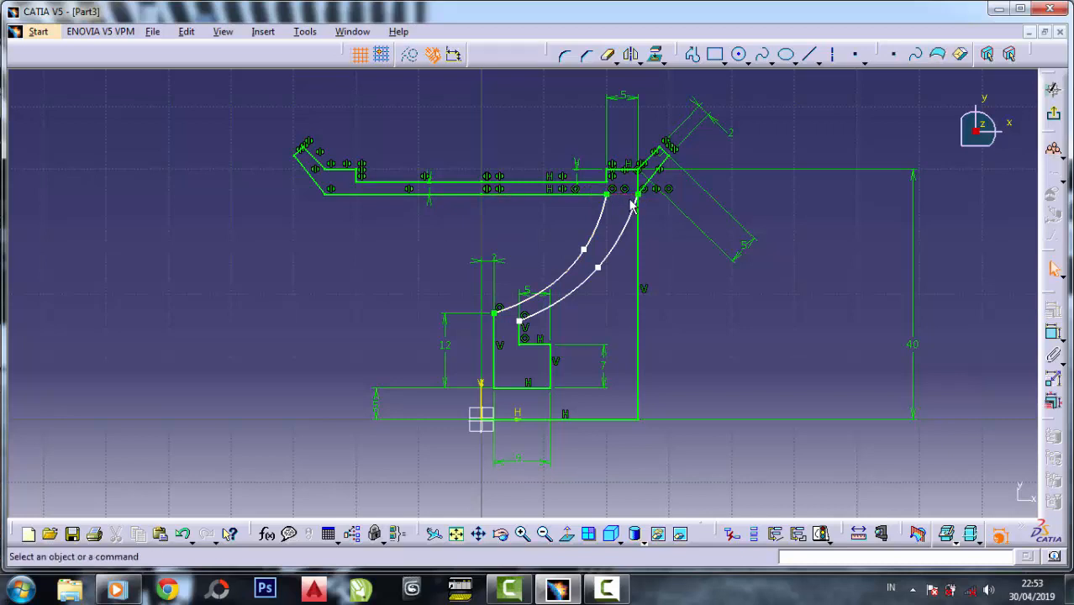
- Cut the long vertical guide line below the flare and the horizontal guide line running from the origin
{"action": "left_click", "coordinate": [638, 261]}
{"action": "right_click", "coordinate": [639, 262]}
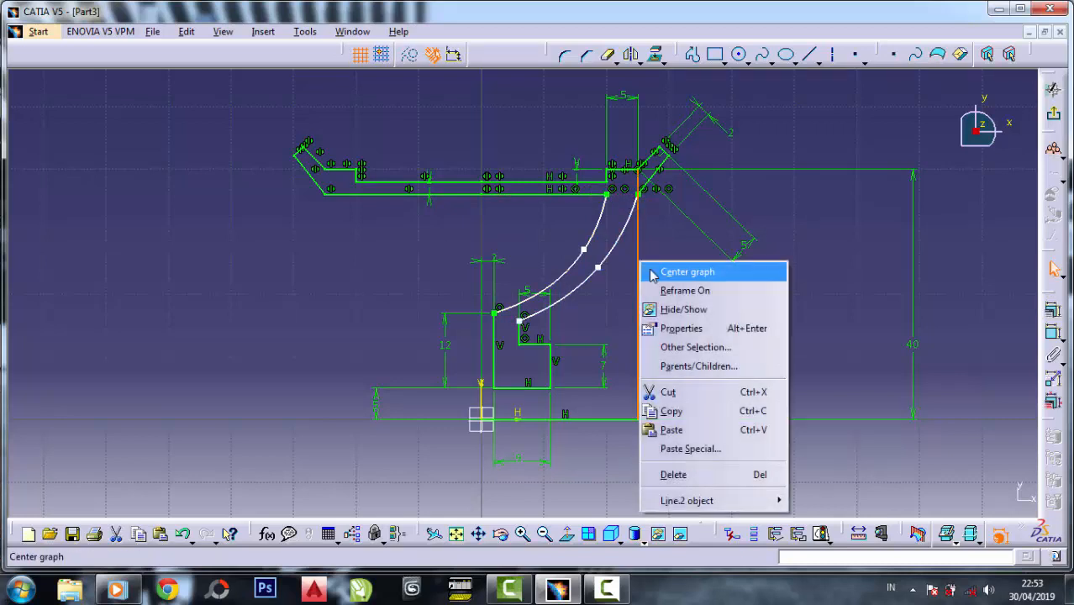
{"action": "left_click", "coordinate": [666, 390]}
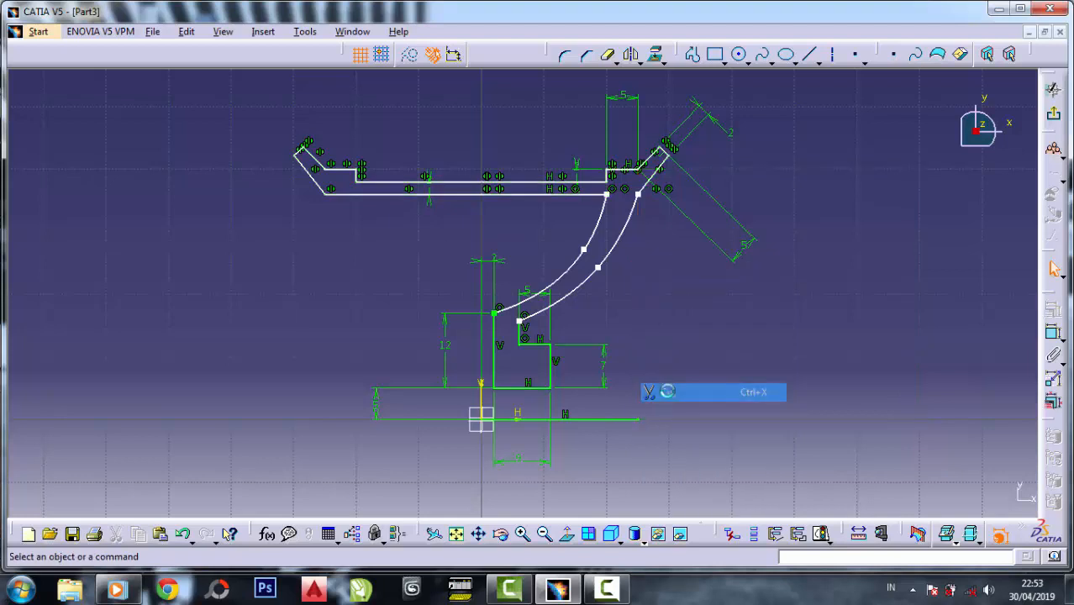
{"action": "left_click", "coordinate": [599, 420]}
{"action": "right_click", "coordinate": [596, 422]}
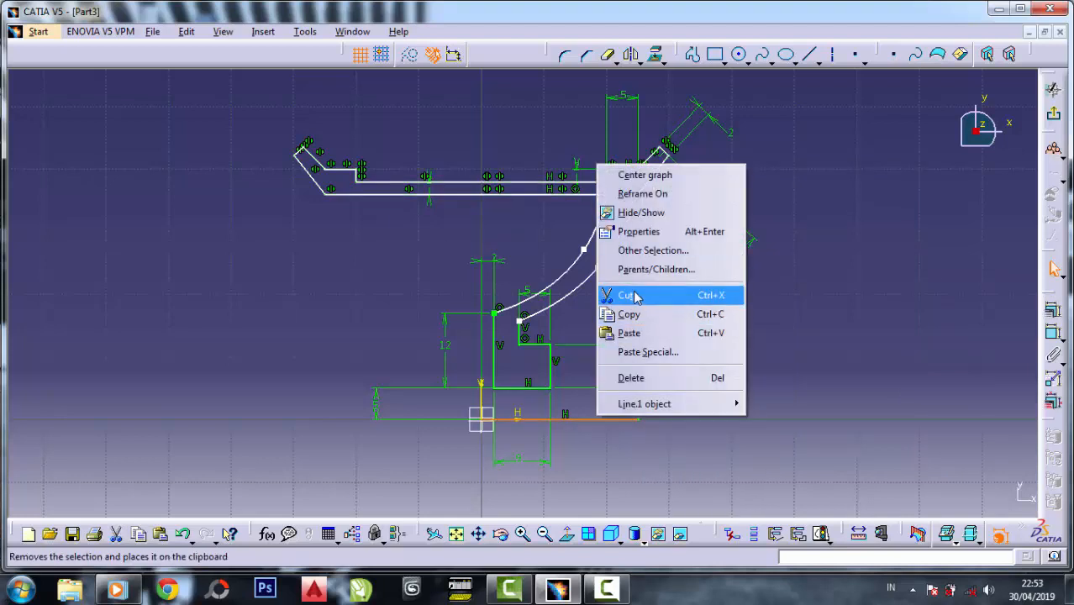
{"action": "left_click", "coordinate": [636, 297]}
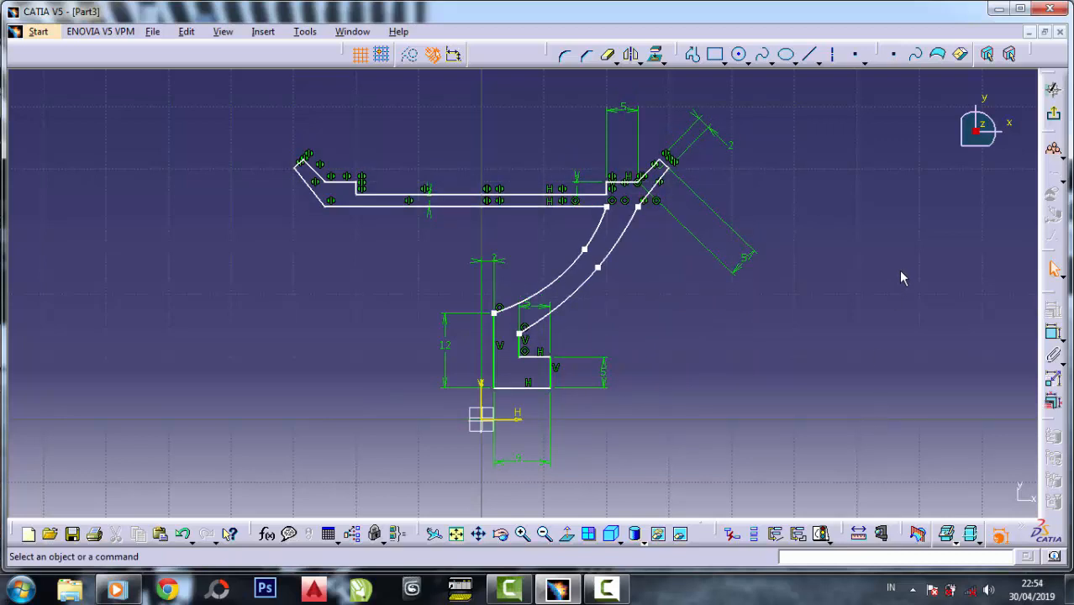
- Exit the sketch and revolve it into a 360-degree Shaft about the sketch's horizontal axis
{"action": "left_click", "coordinate": [1053, 89]}
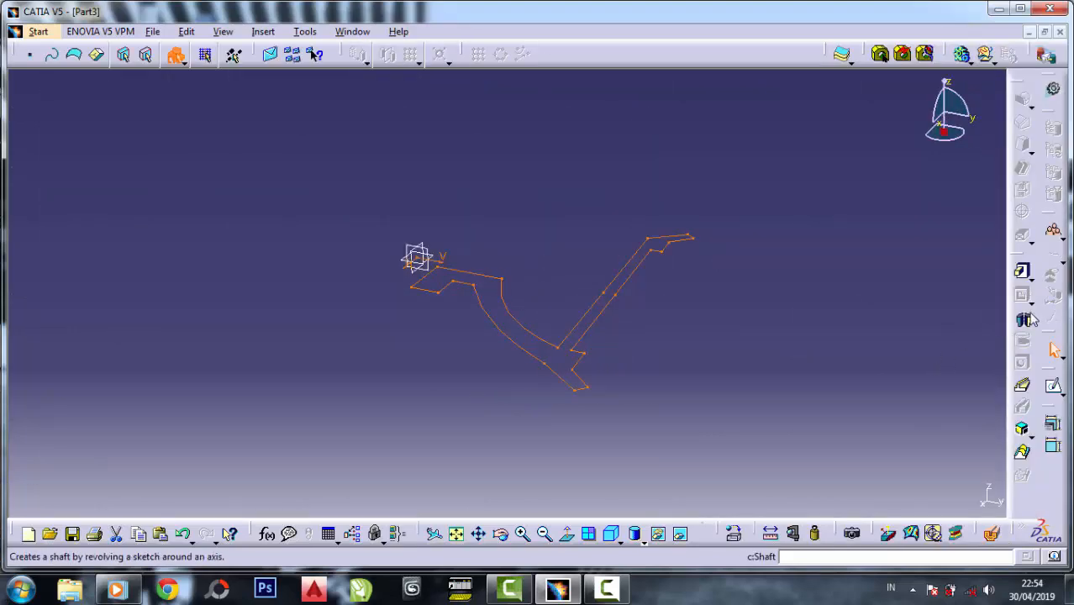
{"action": "left_click", "coordinate": [1022, 318]}
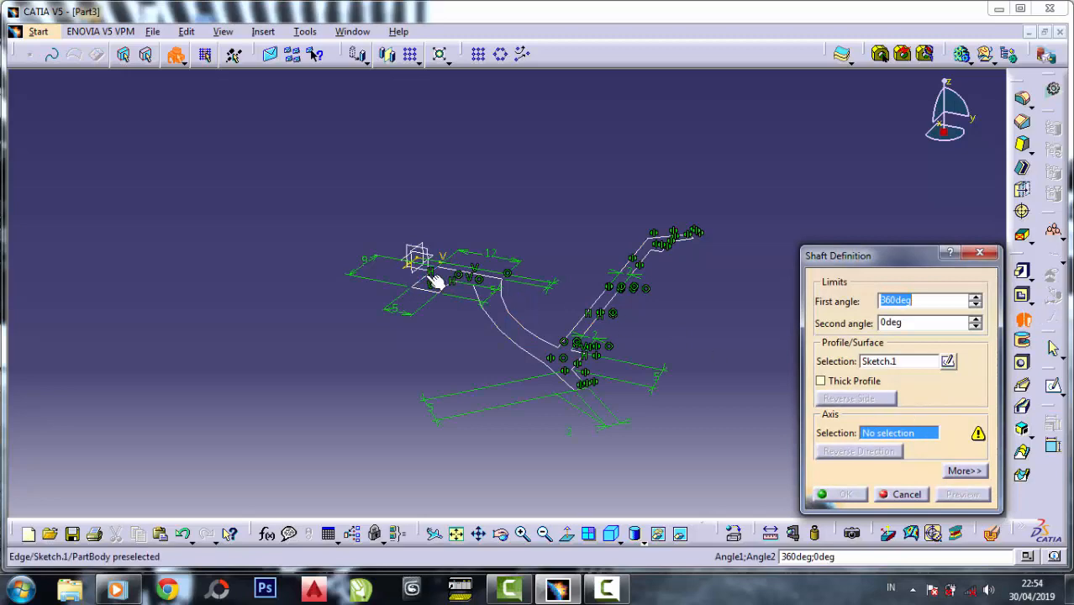
{"action": "left_click", "coordinate": [418, 272]}
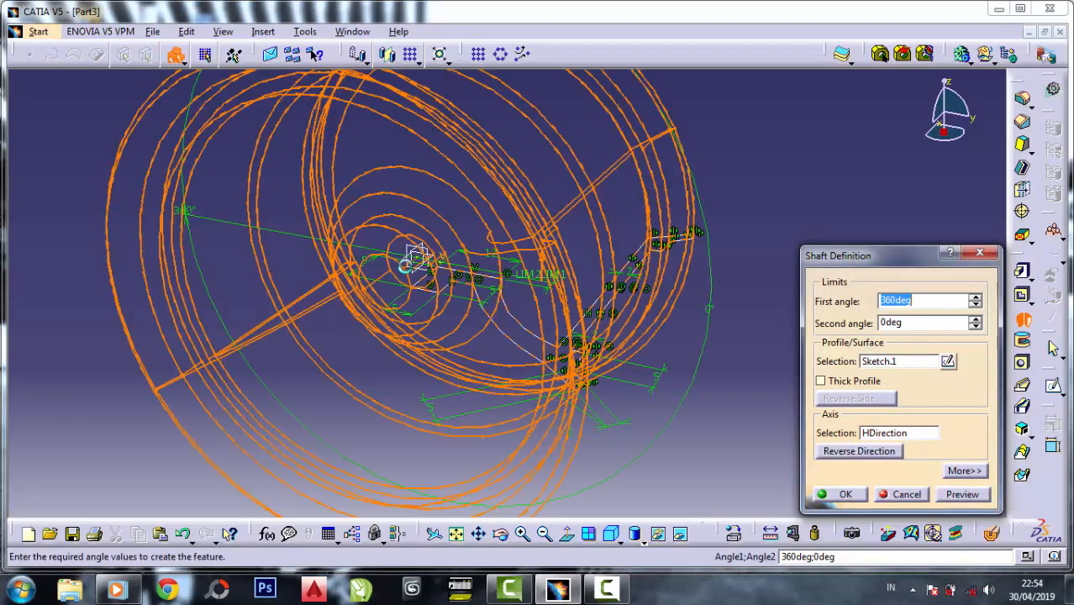
{"action": "left_click", "coordinate": [831, 497]}
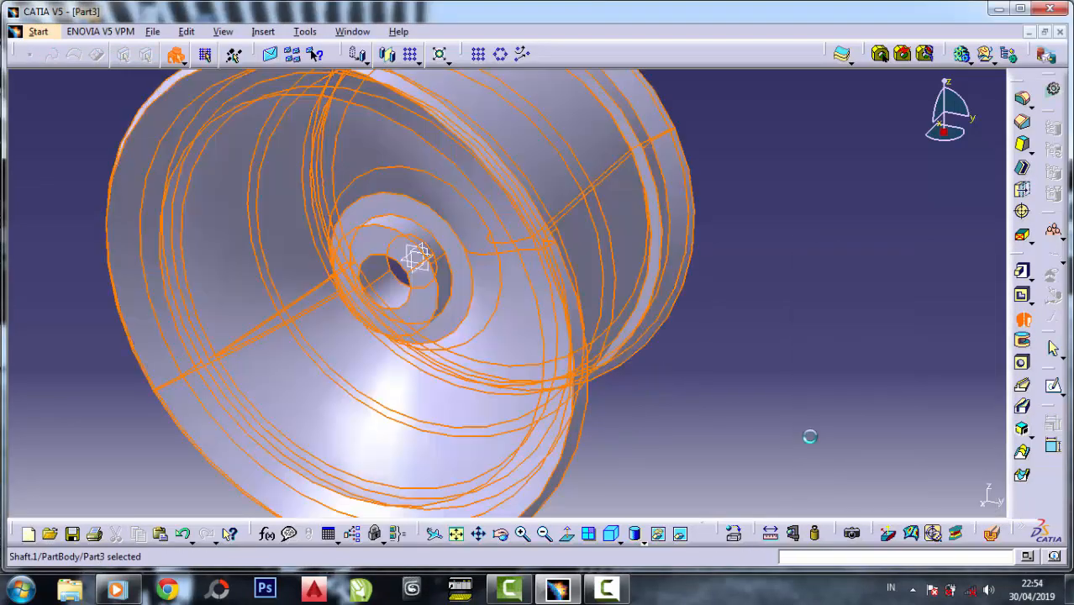
{"action": "middle_click_drag", "start_coordinate": [702, 376], "coordinate": [728, 397]}
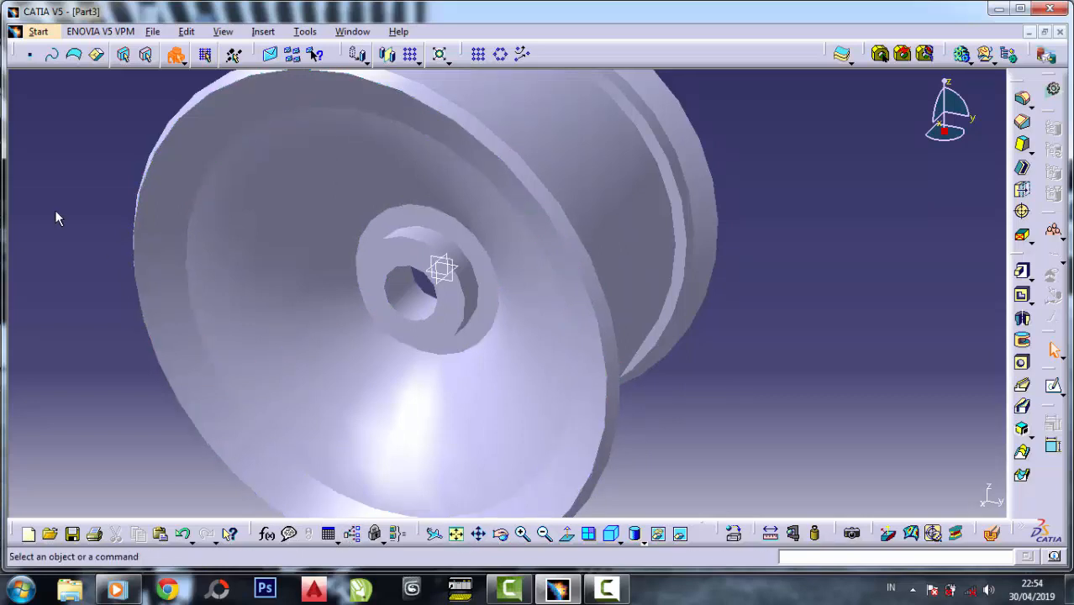
{"action": "middle_click_drag", "start_coordinate": [55, 218], "coordinate": [199, 259]}
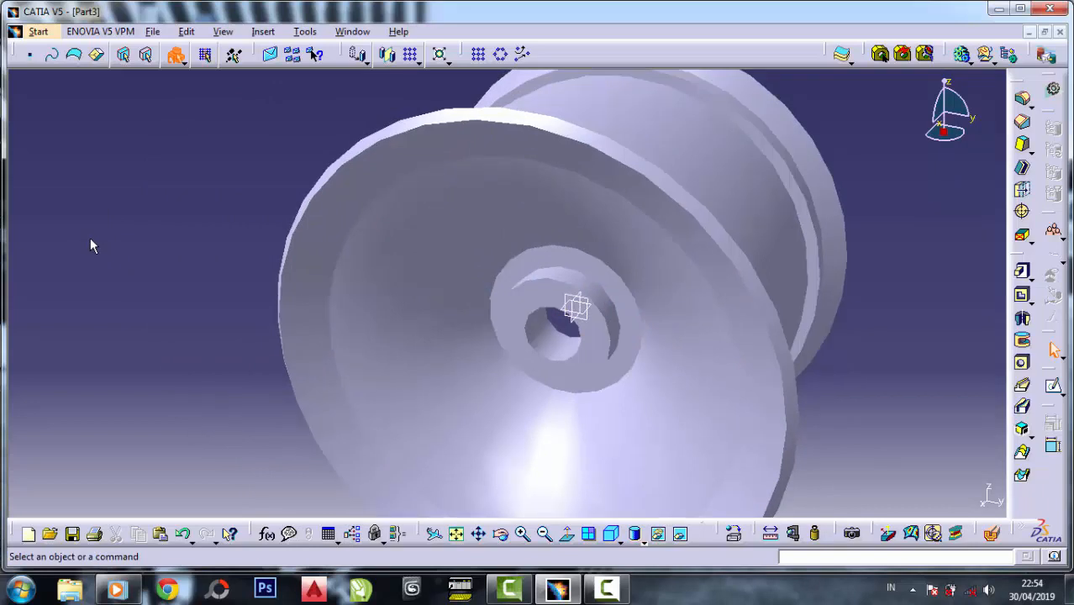
{"action": "middle_click_drag", "start_coordinate": [166, 293], "coordinate": [101, 221]}
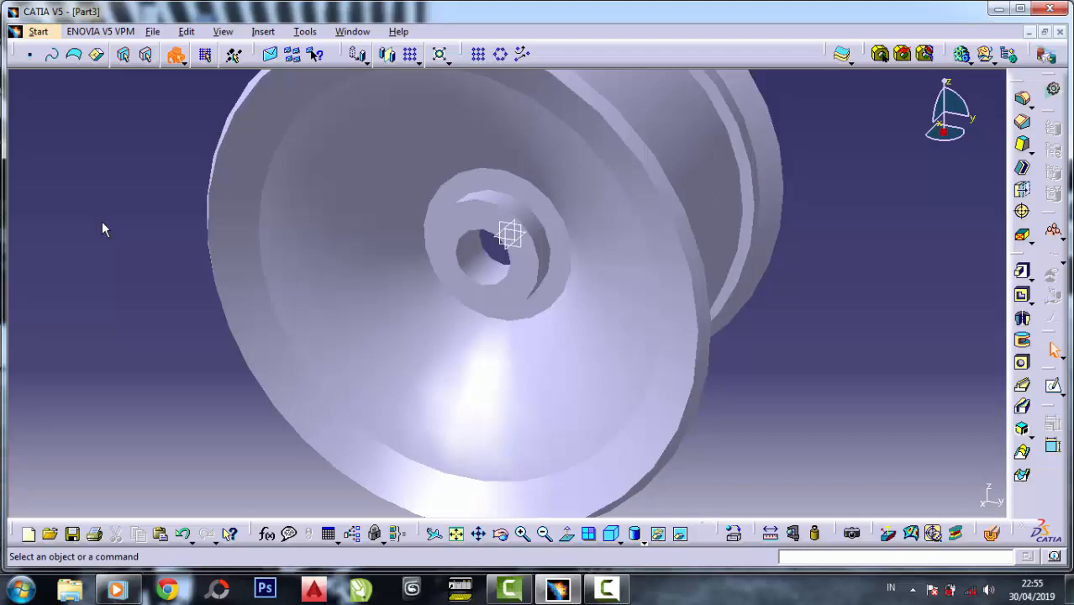
{"action": "left_click", "coordinate": [351, 534]}
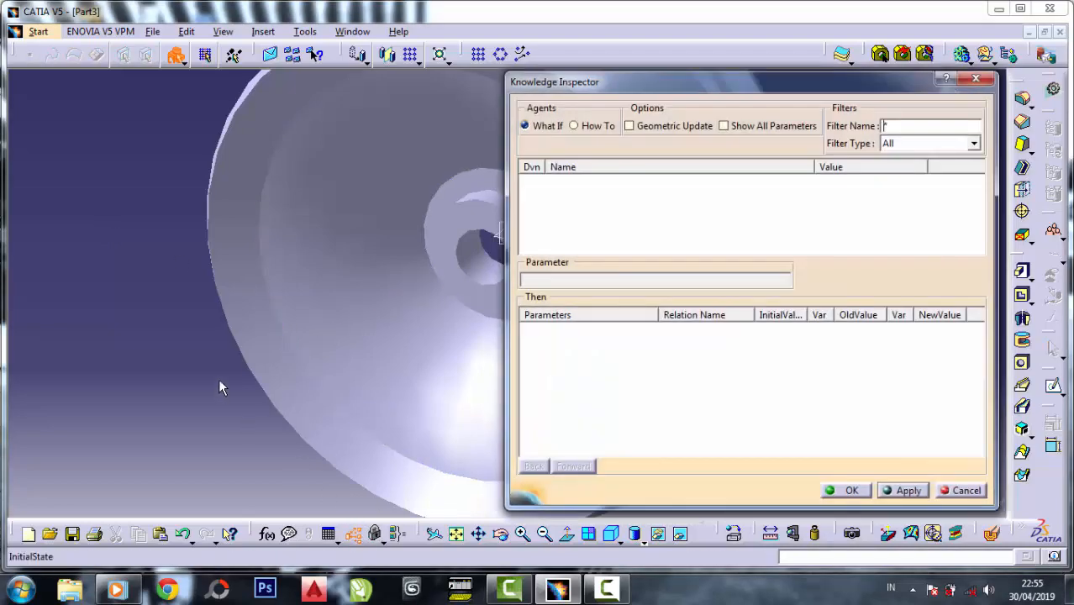
{"action": "left_click", "coordinate": [905, 490]}
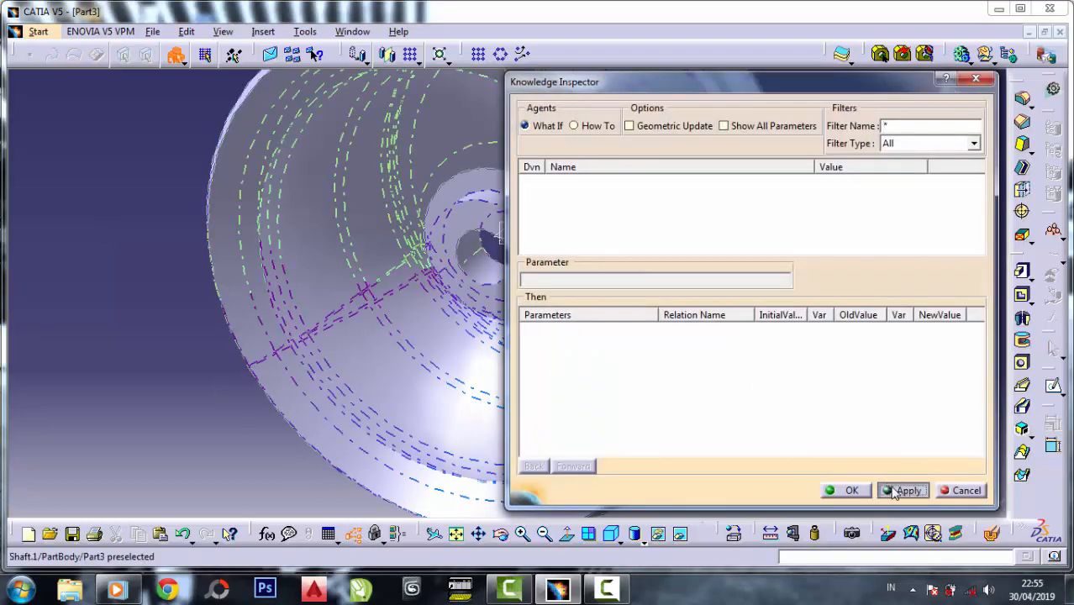
{"action": "left_click", "coordinate": [961, 490]}
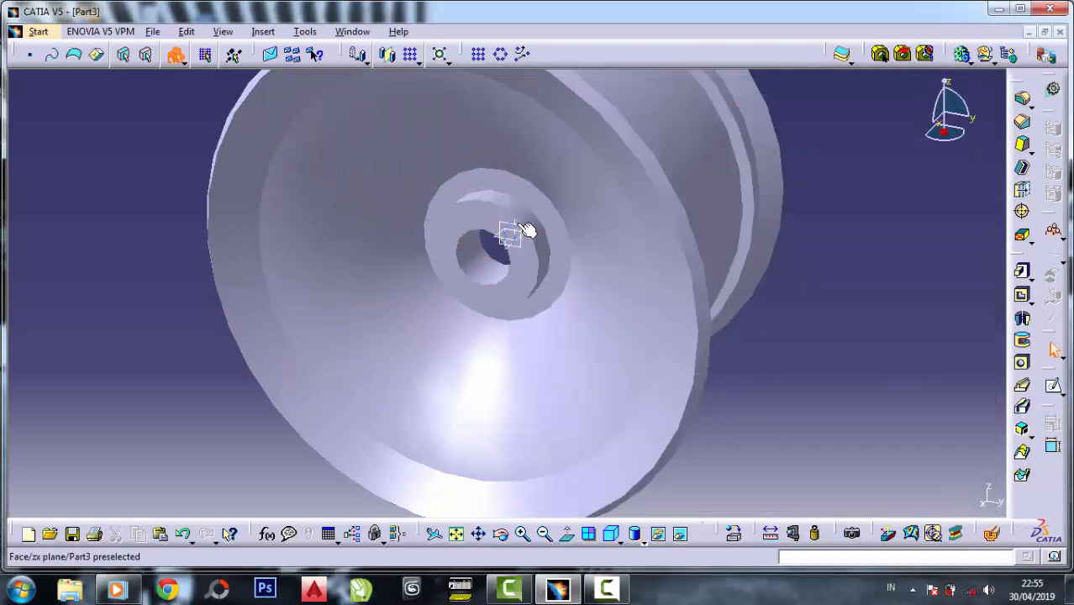
- Start a sketch on the yz plane and project the circle on the flared dish and the hub's outer circle into it
{"action": "left_click", "coordinate": [522, 222]}
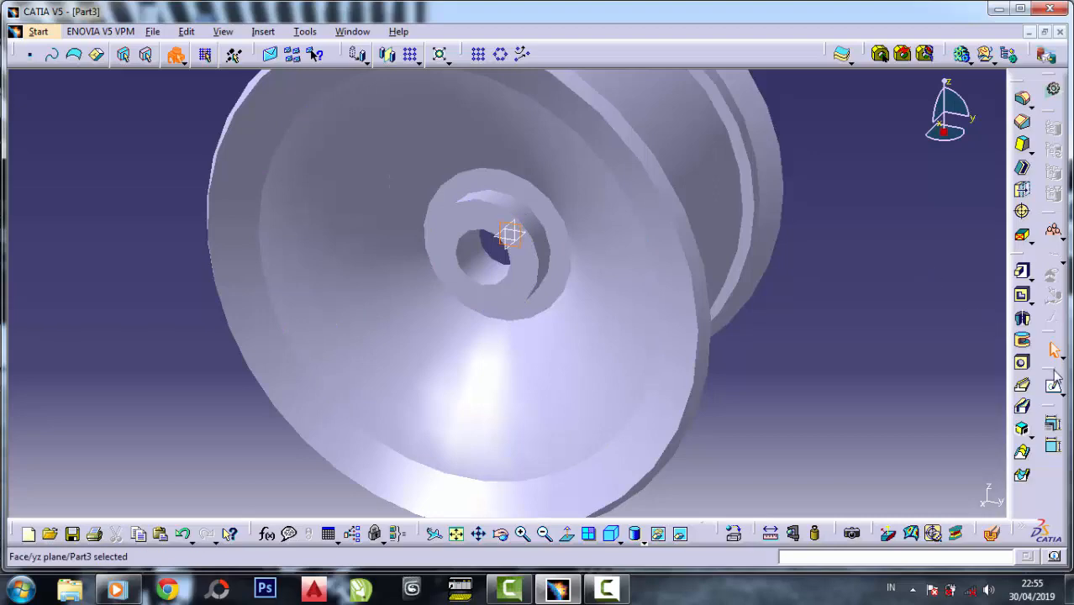
{"action": "left_click", "coordinate": [1054, 383]}
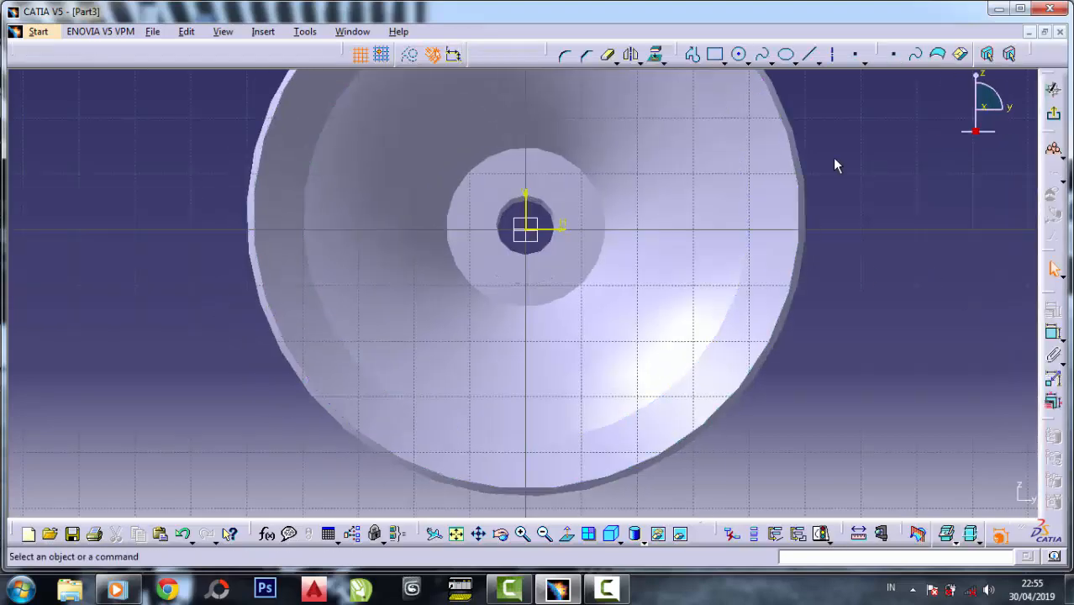
{"action": "left_click", "coordinate": [657, 54]}
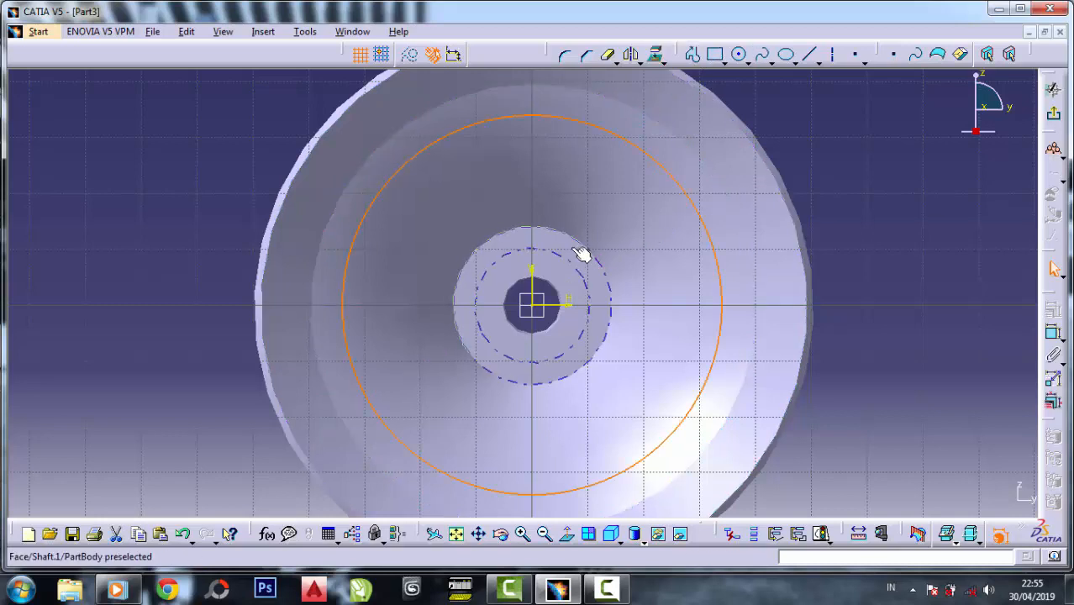
{"action": "left_click", "coordinate": [570, 239]}
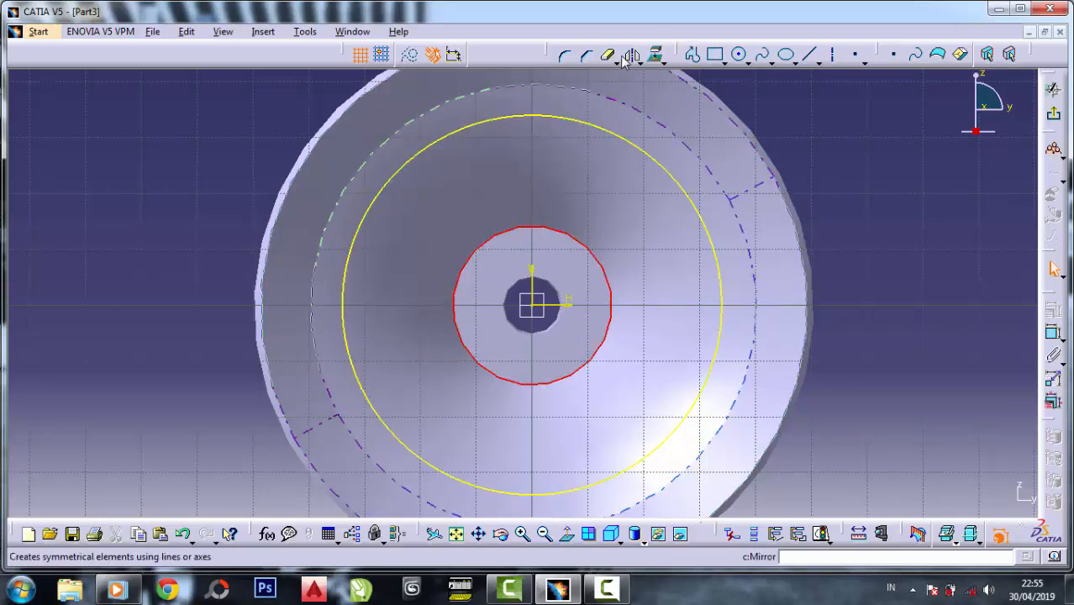
{"action": "left_click", "coordinate": [631, 55]}
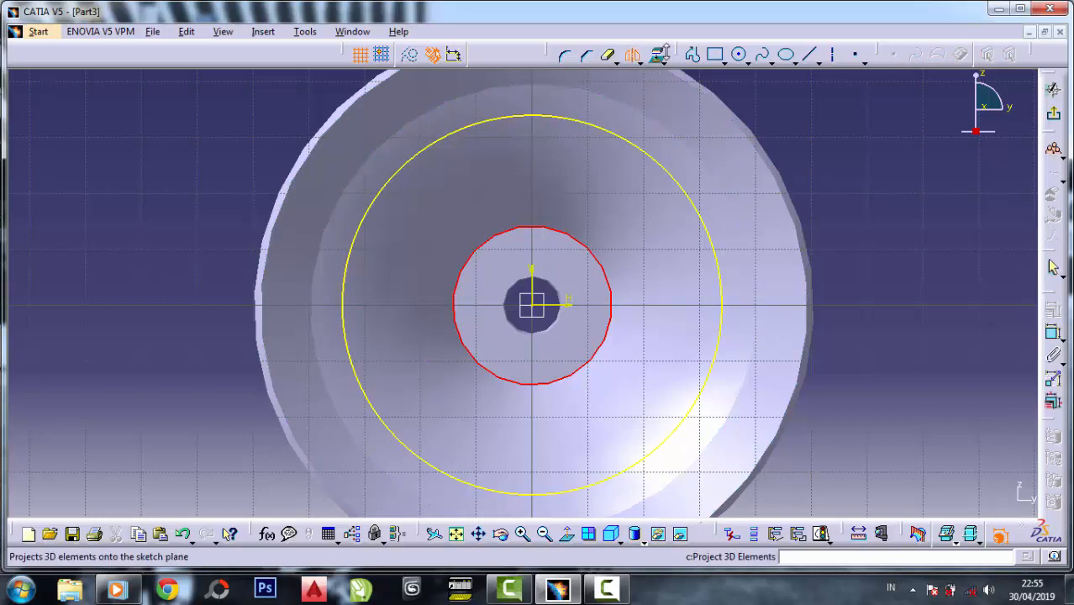
{"action": "left_click", "coordinate": [658, 54]}
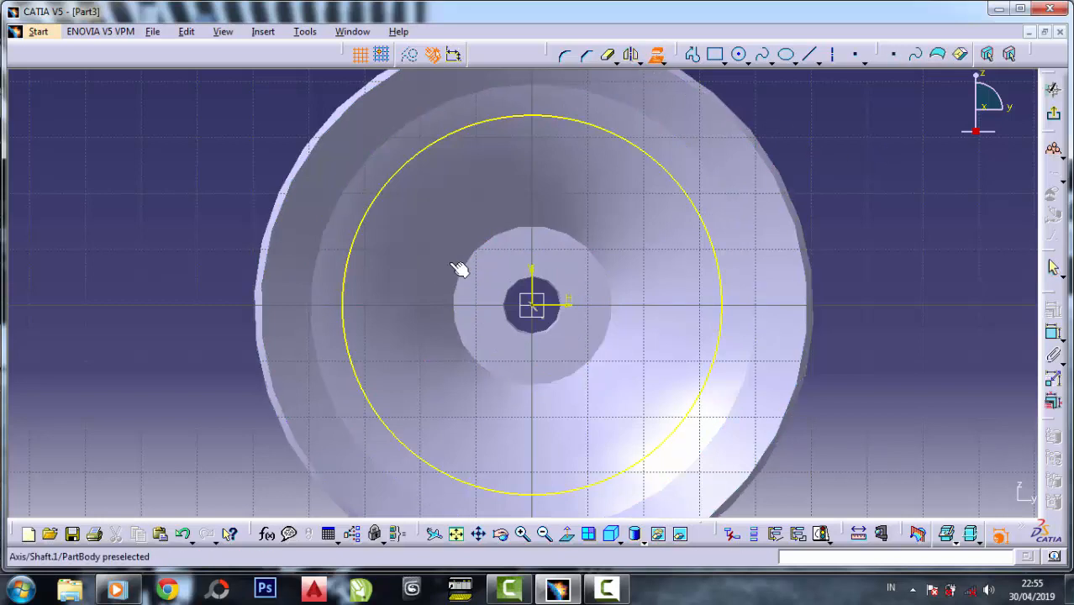
{"action": "left_click", "coordinate": [552, 229]}
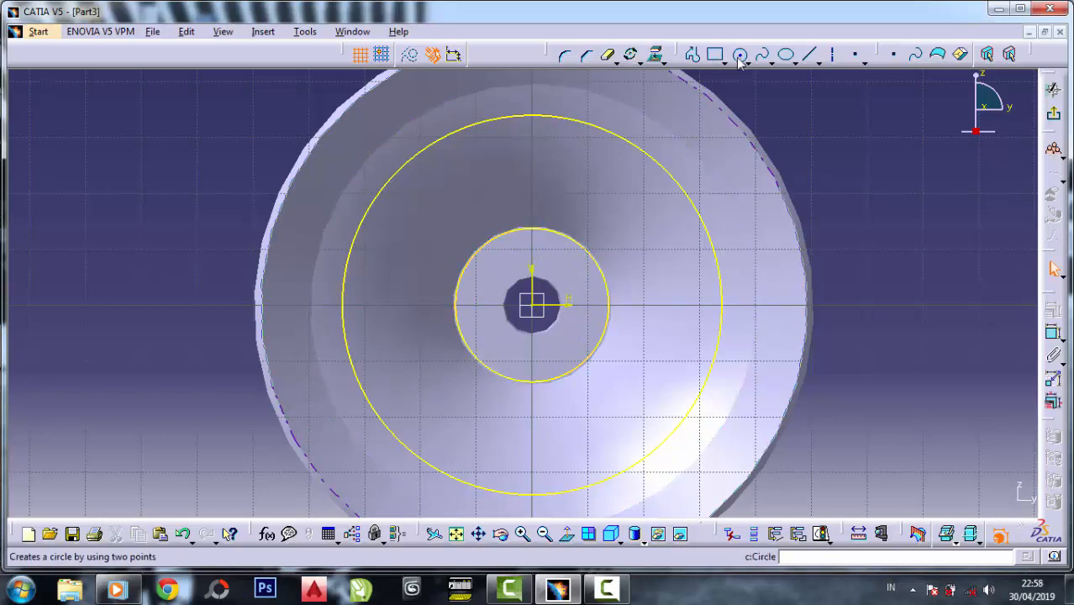
- Draw a three-point spline curving from the projected hub circle, just beside the vertical axis, to the outer circle at about H 10.5 mm
{"action": "left_click", "coordinate": [765, 59]}
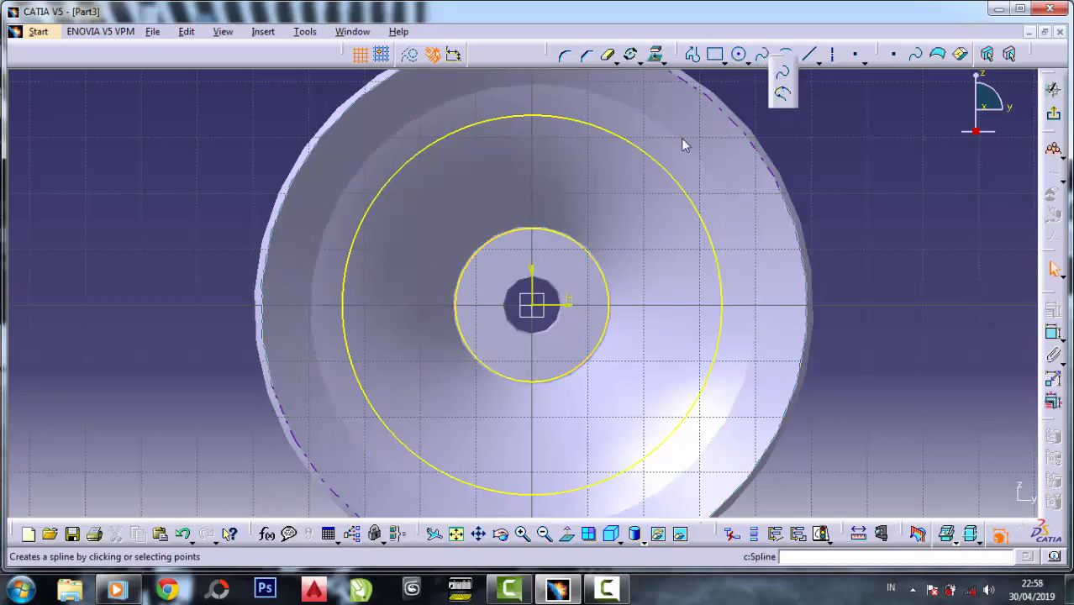
{"action": "left_click", "coordinate": [552, 224]}
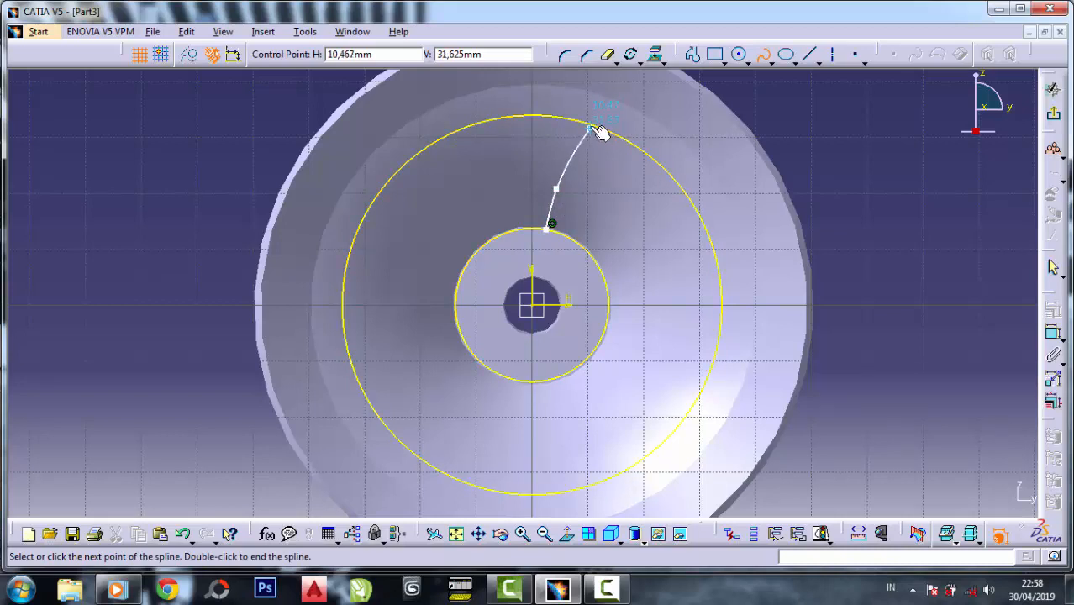
{"action": "left_click", "coordinate": [596, 121]}
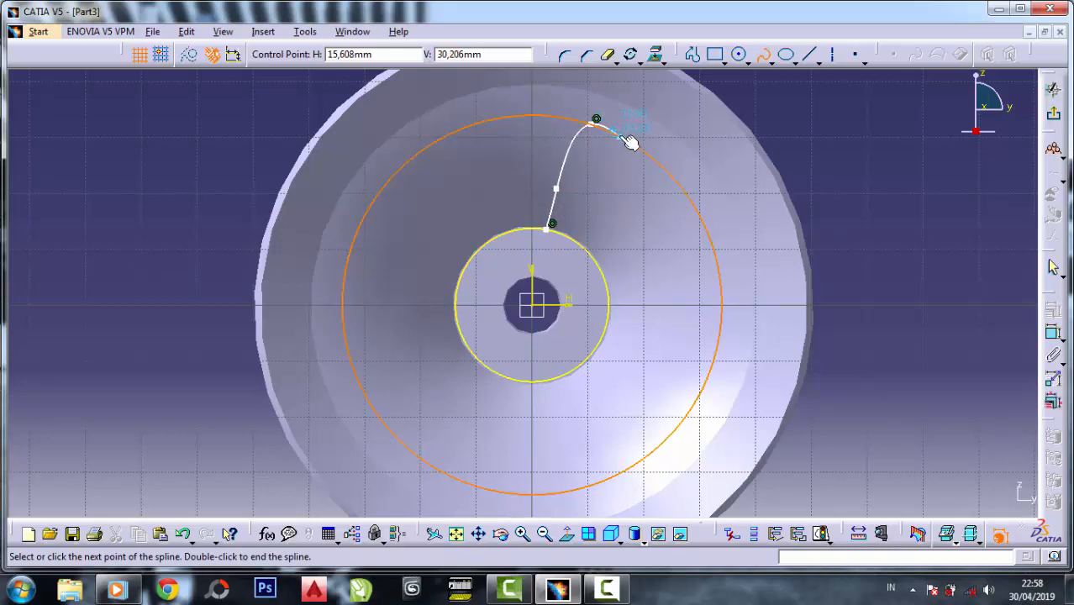
{"action": "double_click", "coordinate": [630, 143]}
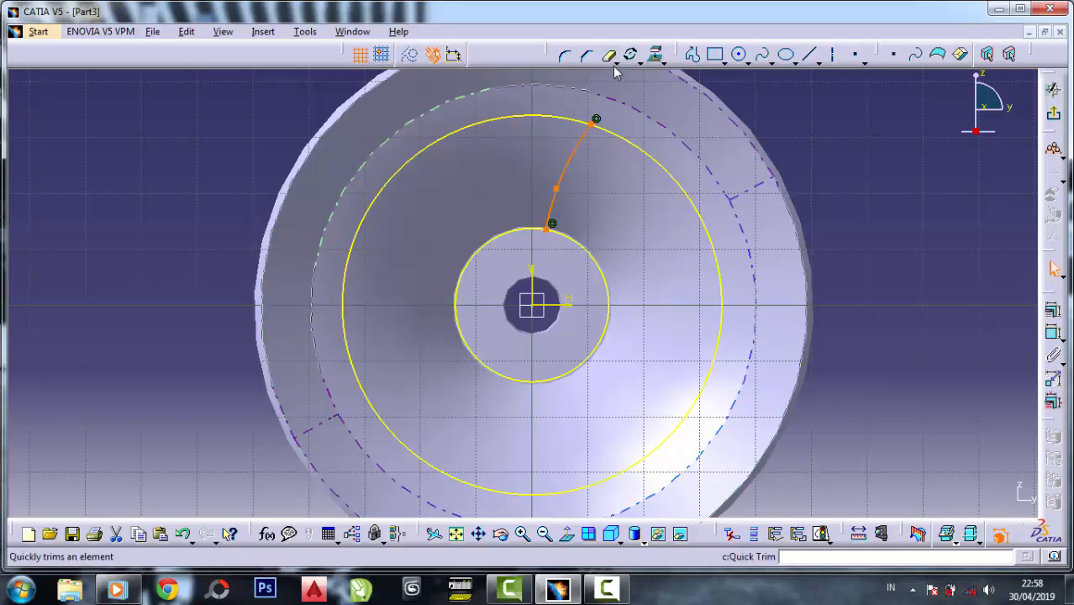
- Mirror the spline about the sketch's vertical axis
{"action": "left_click", "coordinate": [639, 63]}
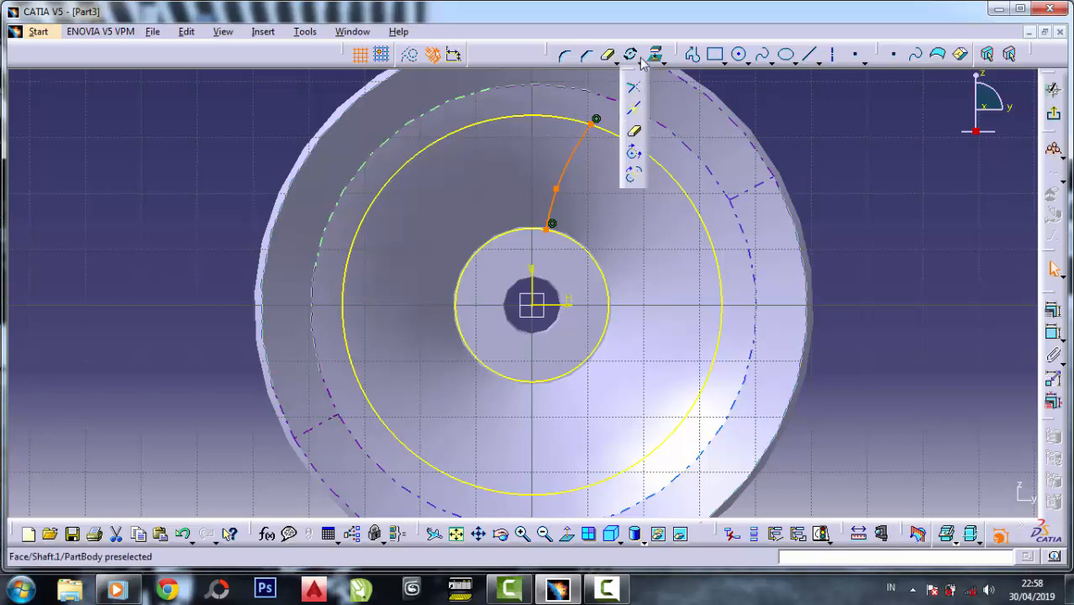
{"action": "left_click", "coordinate": [664, 62]}
{"action": "left_click", "coordinate": [653, 85]}
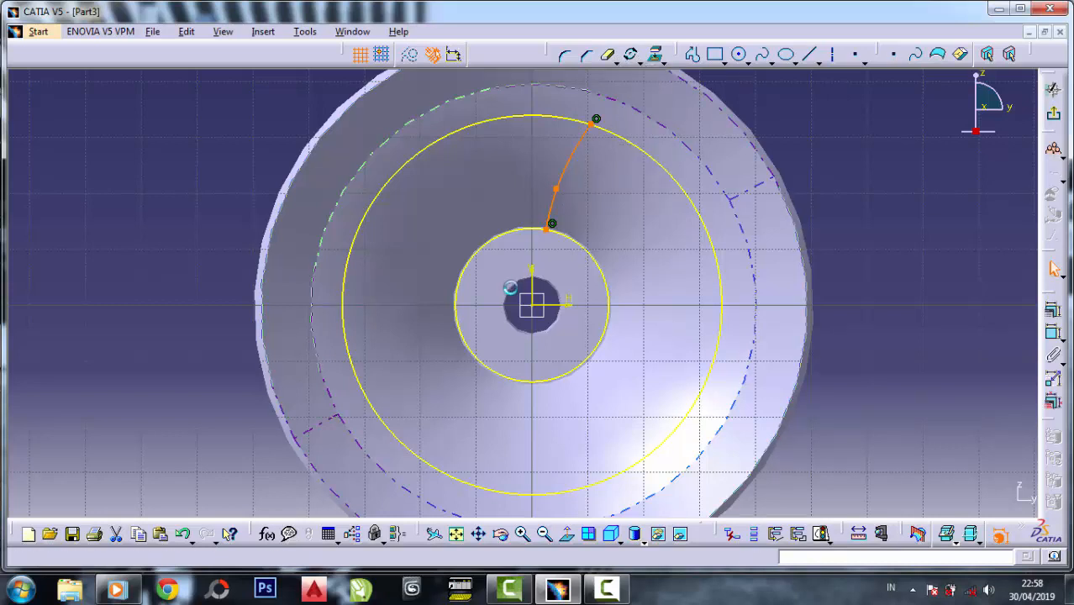
{"action": "left_click", "coordinate": [531, 273]}
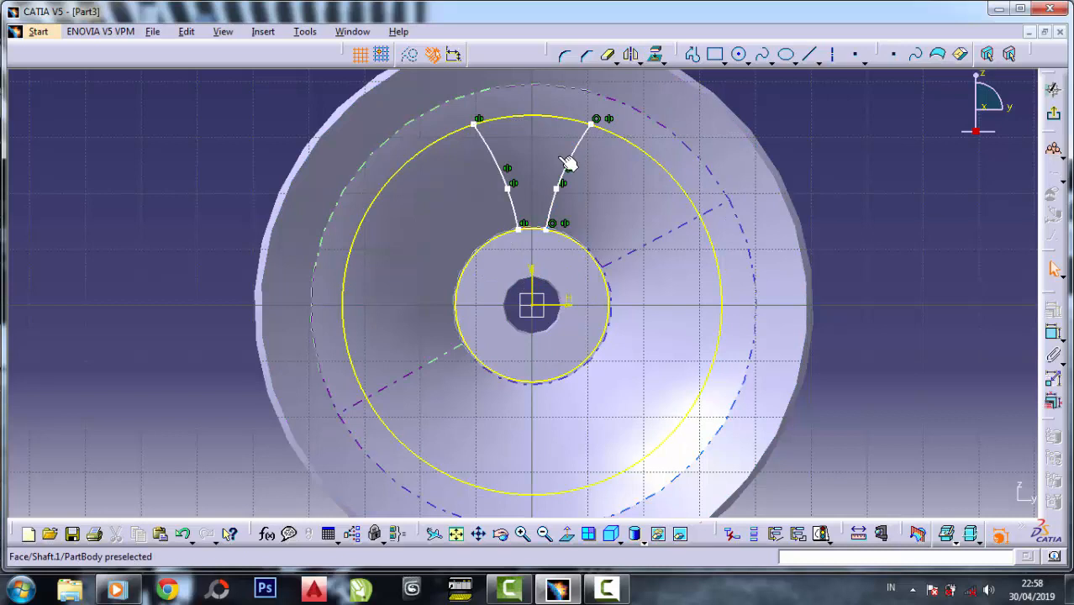
- Quick-trim the outer and hub circles outside the two splines, leaving one closed window profile
{"action": "left_click", "coordinate": [611, 54]}
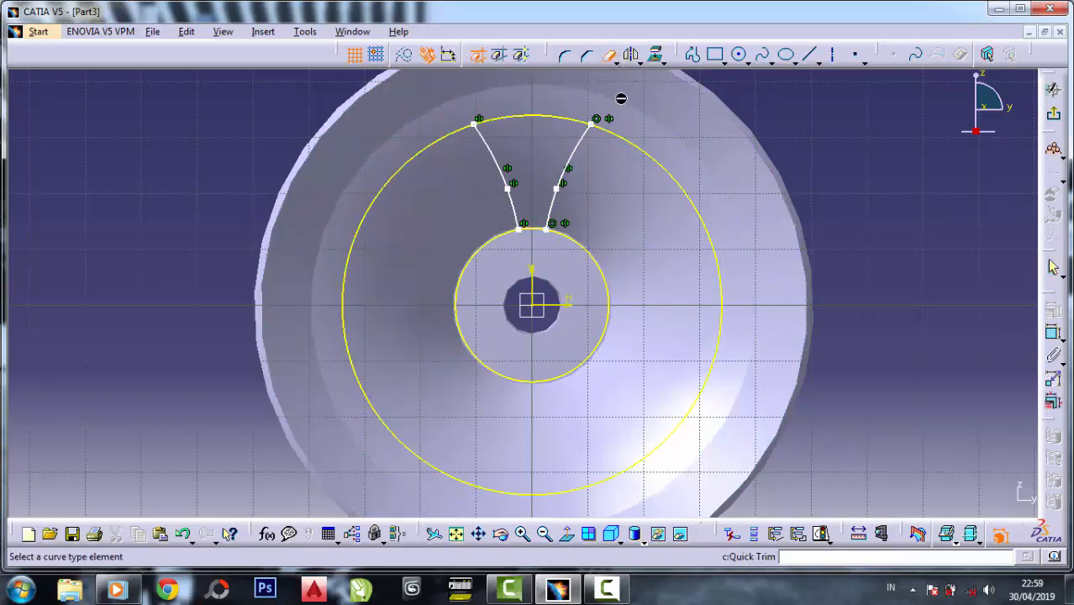
{"action": "left_click", "coordinate": [627, 147]}
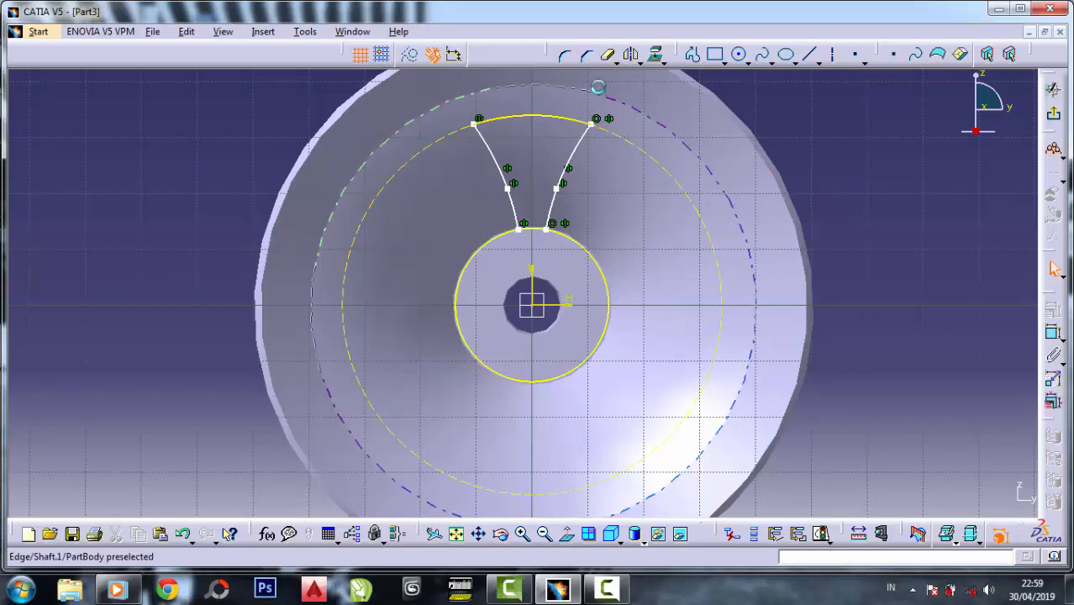
{"action": "left_click", "coordinate": [609, 57]}
{"action": "left_click", "coordinate": [582, 242]}
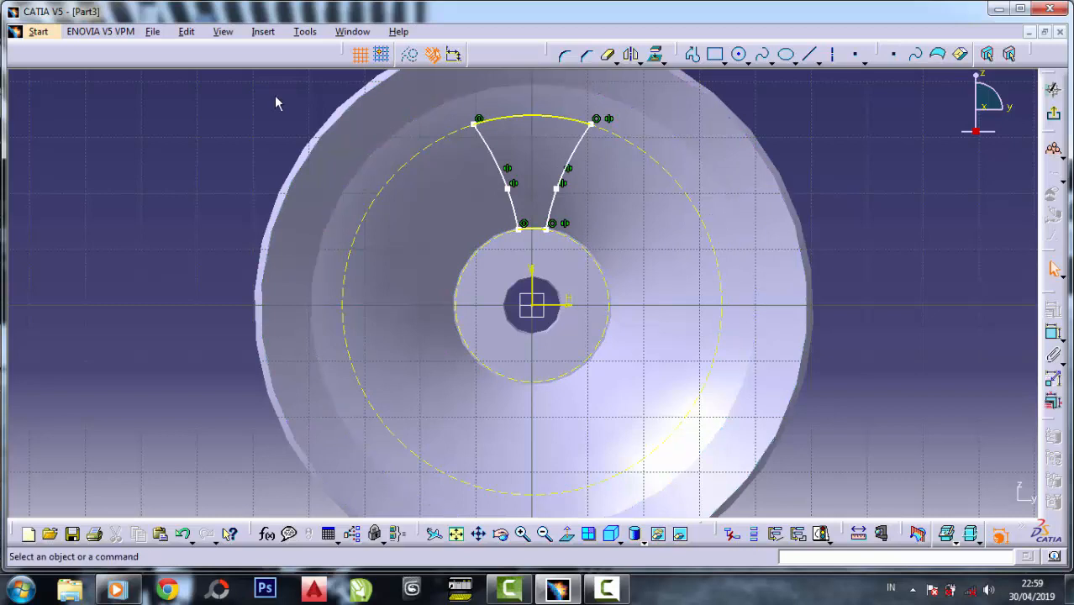
- Select the closed window profile and rotate it about the origin in duplicate mode with 6 instances at 255 degrees
{"action": "left_click_drag", "start_coordinate": [274, 95], "coordinate": [613, 252]}
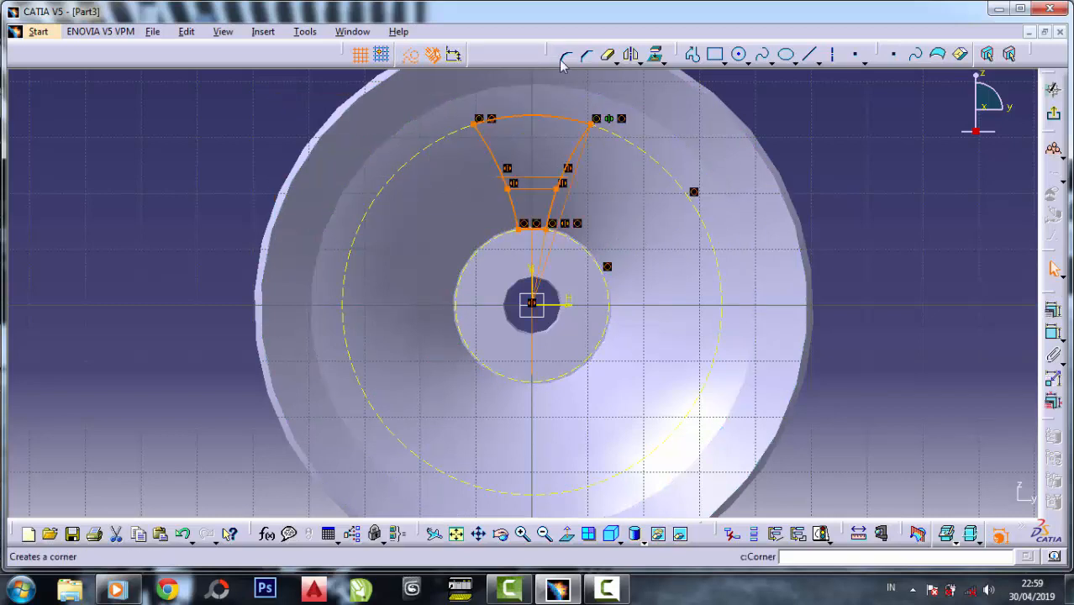
{"action": "left_click", "coordinate": [661, 61]}
{"action": "left_click", "coordinate": [654, 171]}
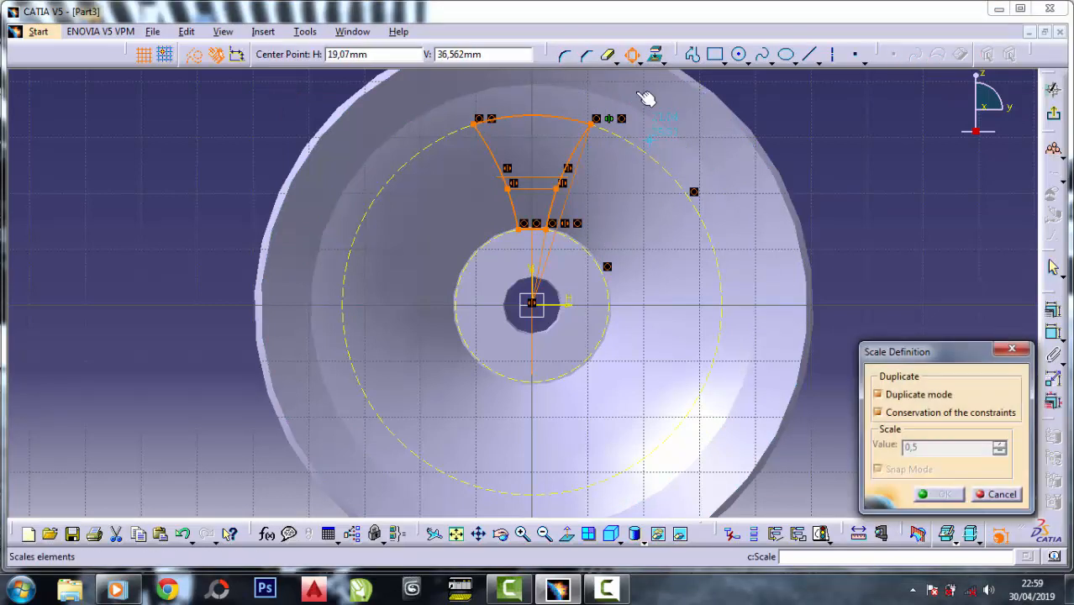
{"action": "left_click", "coordinate": [1001, 494]}
{"action": "left_click", "coordinate": [642, 63]}
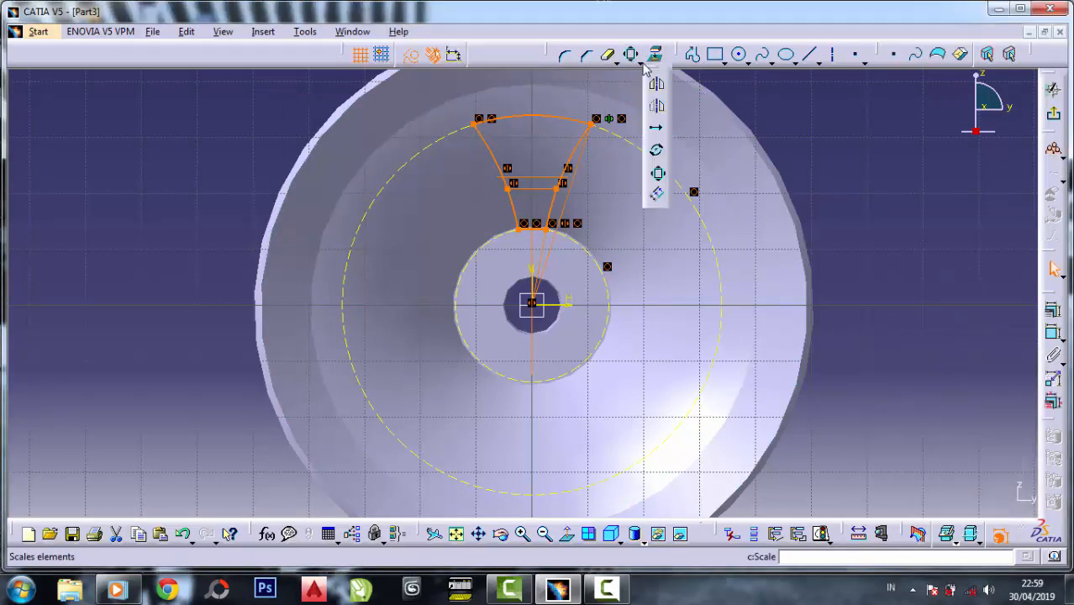
{"action": "left_click", "coordinate": [658, 153]}
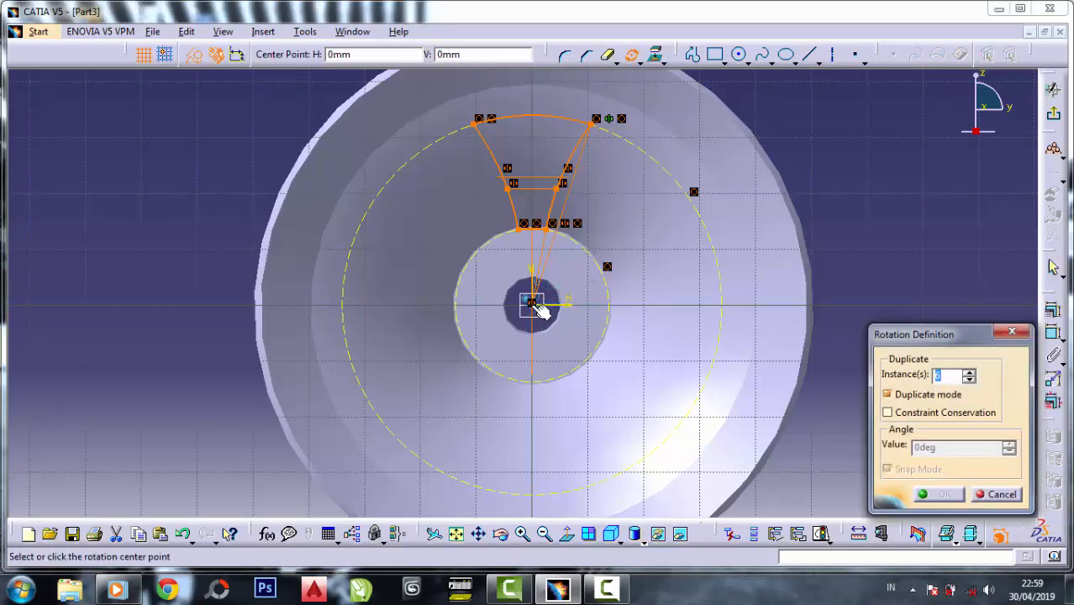
{"action": "left_click", "coordinate": [532, 302]}
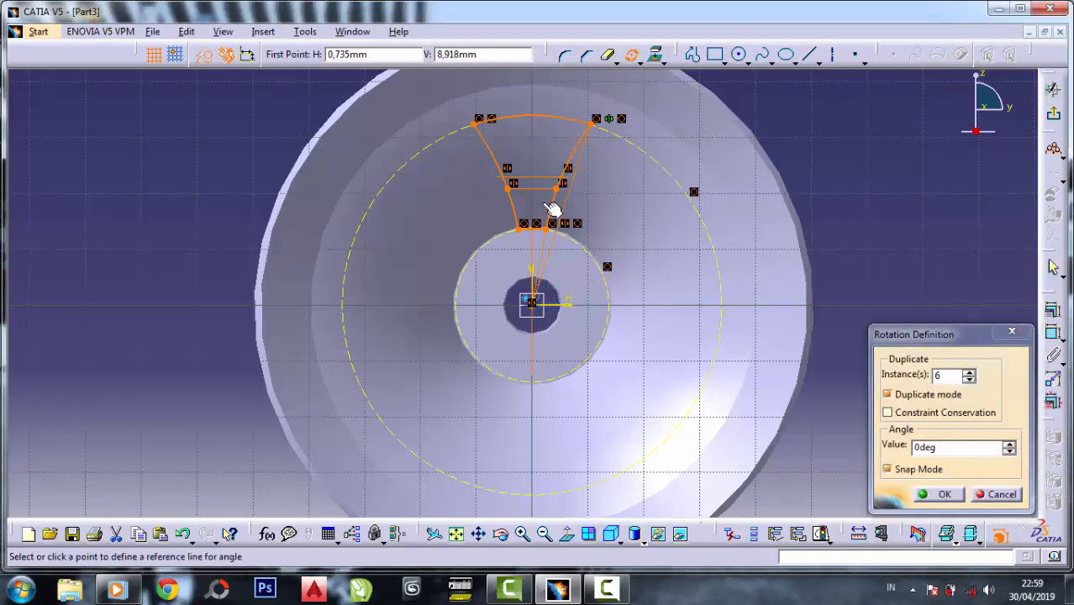
{"action": "left_click", "coordinate": [539, 113]}
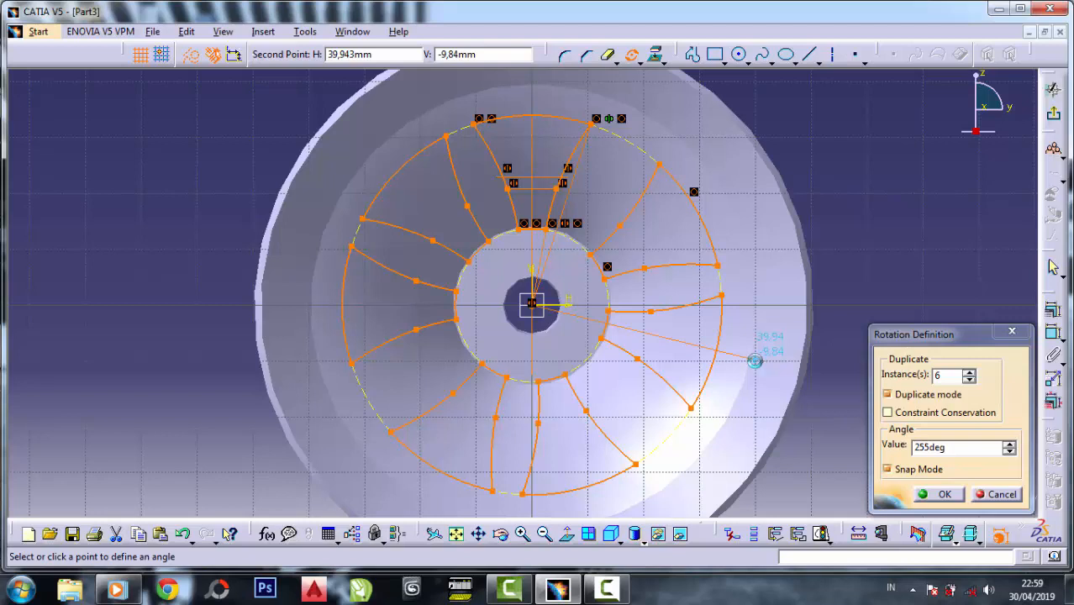
{"action": "left_click", "coordinate": [755, 361]}
- Exit the sketch and cut the window profiles through the dish with a 20 mm Pocket using mirrored extent
{"action": "left_click", "coordinate": [911, 203]}
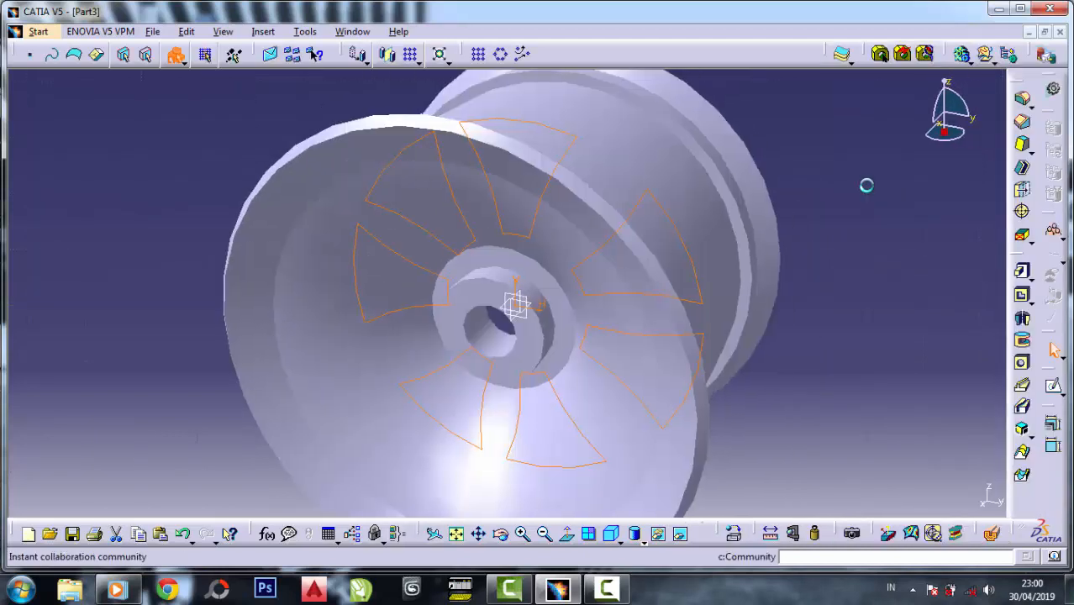
{"action": "left_click", "coordinate": [1021, 294]}
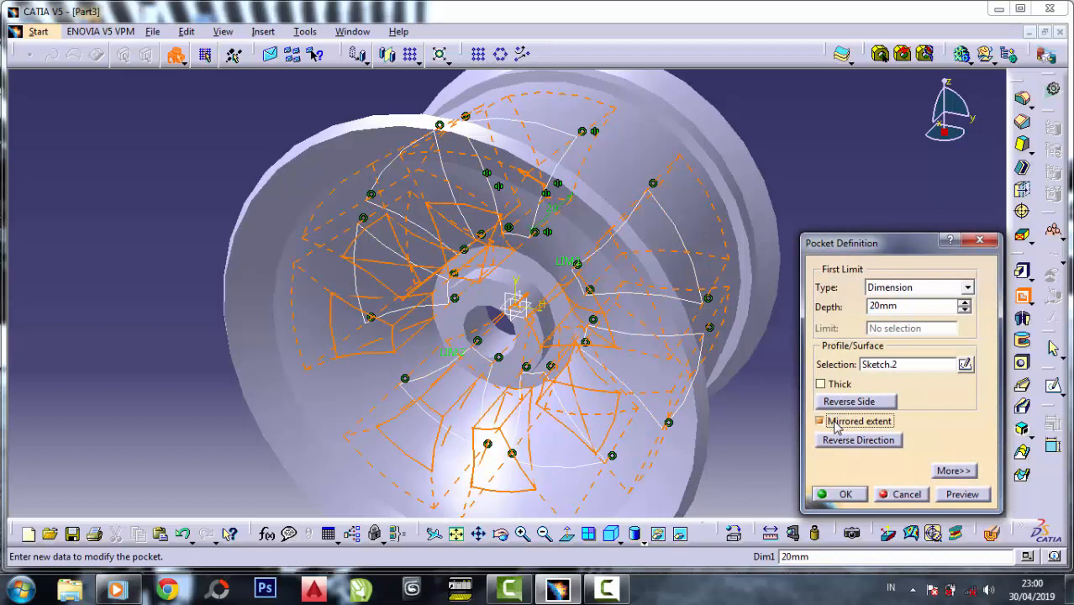
{"action": "left_click", "coordinate": [917, 307]}
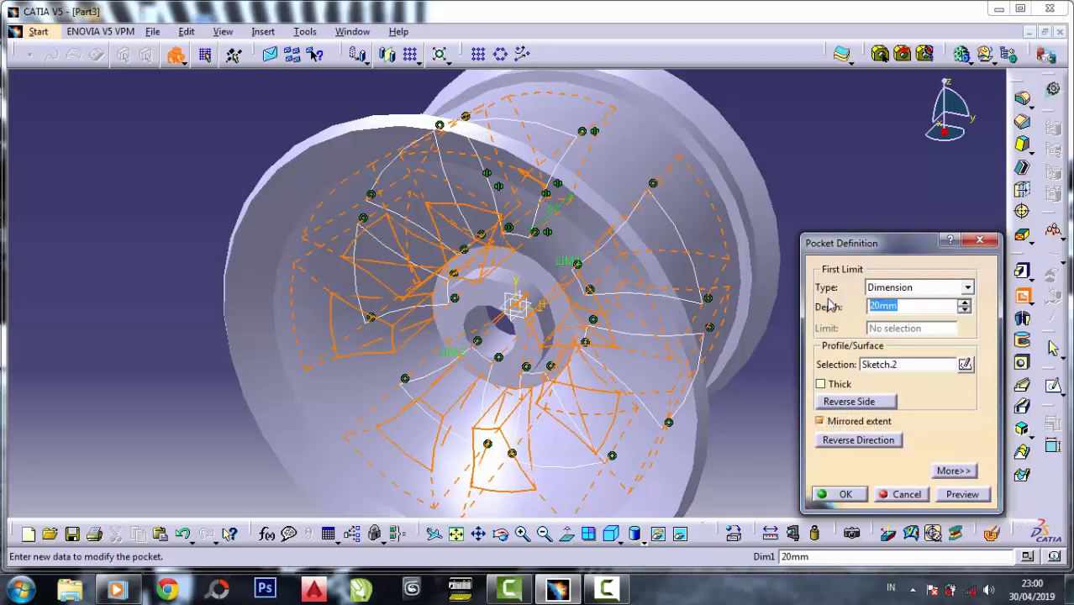
{"action": "left_click", "coordinate": [844, 495]}
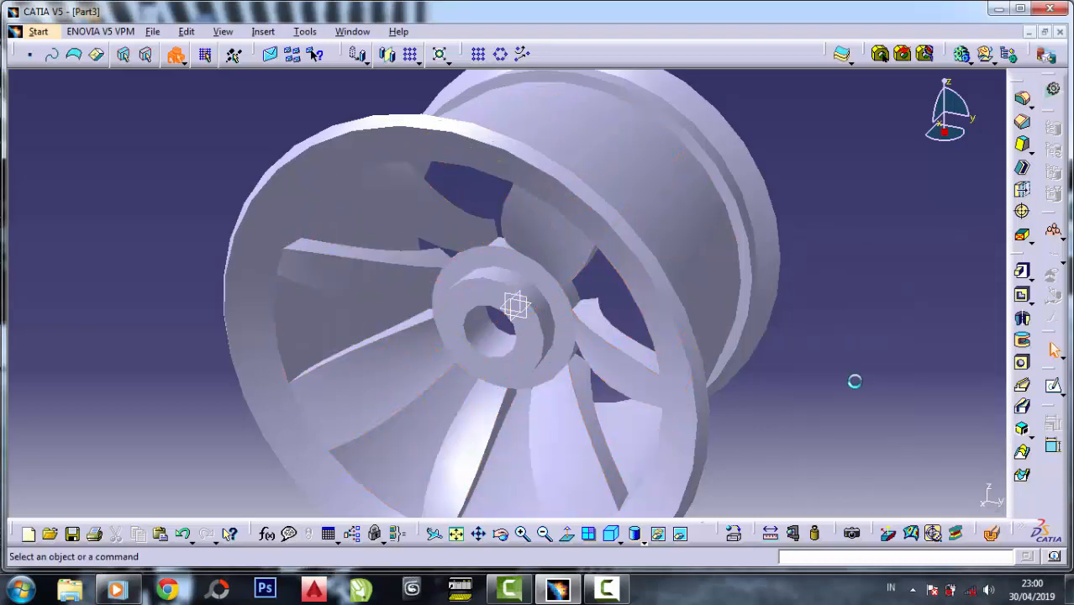
- Apply a 5 mm edge fillet to the outer circular edge of the hub's front face
{"action": "middle_click_drag", "start_coordinate": [845, 335], "coordinate": [812, 229]}
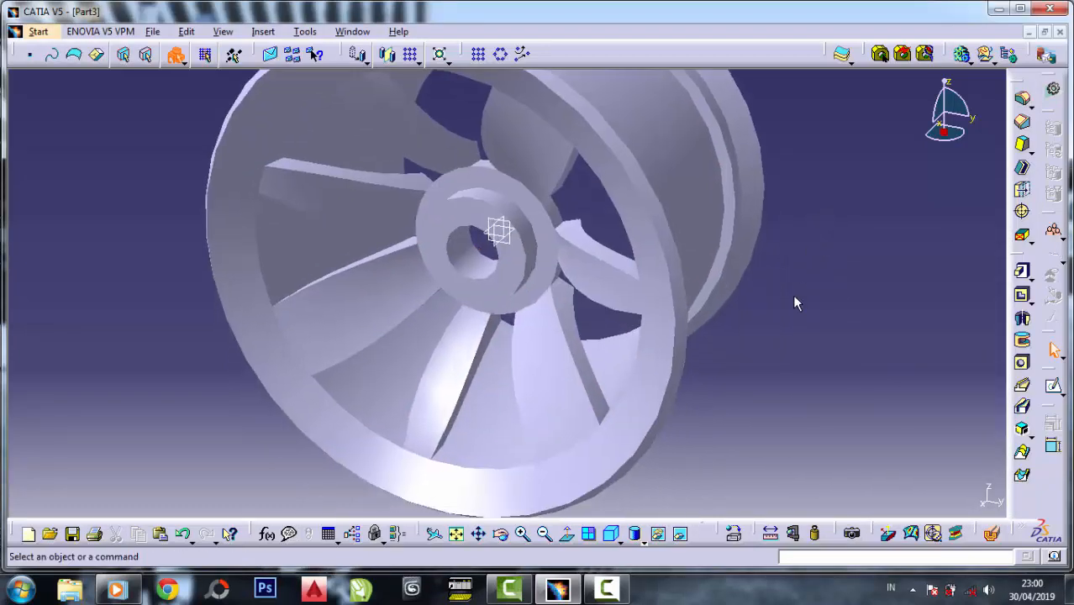
{"action": "middle_click_drag", "start_coordinate": [546, 353], "coordinate": [597, 294]}
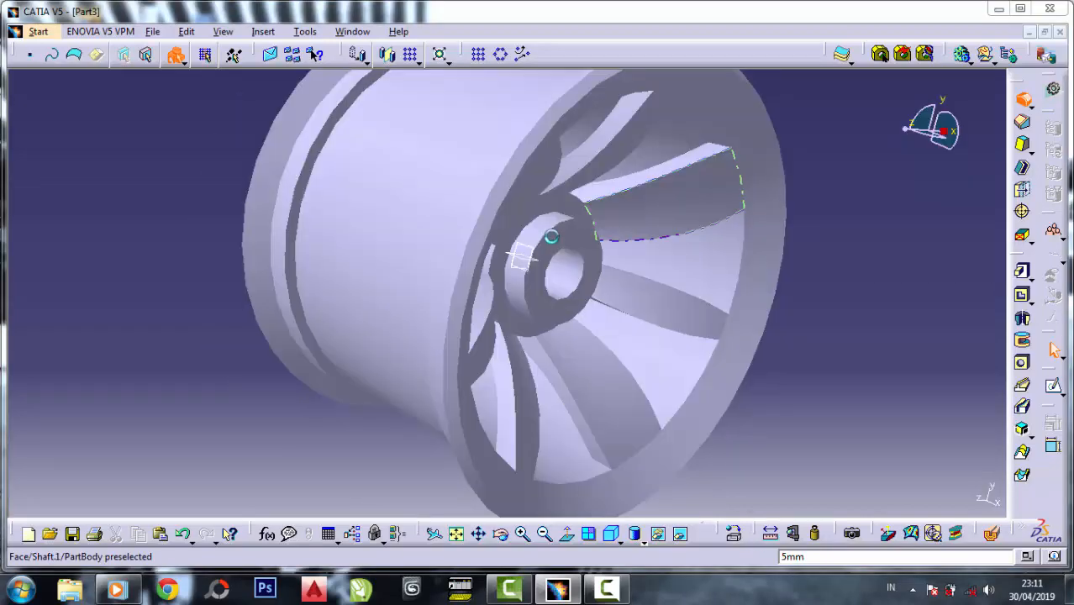
{"action": "left_click", "coordinate": [552, 228]}
{"action": "left_click", "coordinate": [841, 495]}
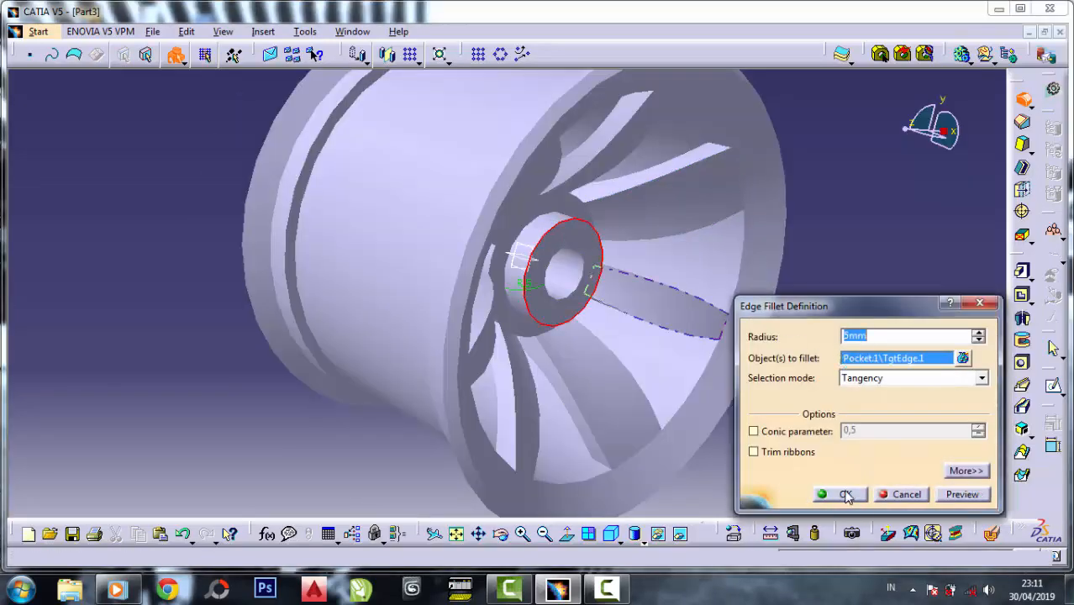
{"action": "left_click", "coordinate": [844, 338]}
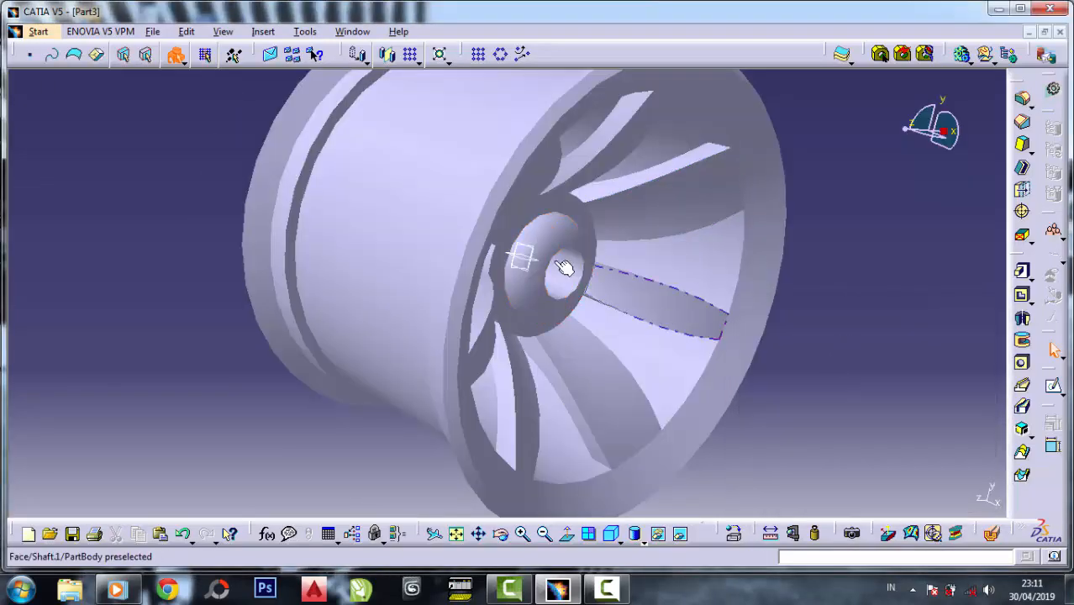
- Examine the rim's barrel and flanges from behind, and the filleted hub and spoke windows up close from the front
{"action": "middle_click_drag", "start_coordinate": [832, 408], "coordinate": [797, 408]}
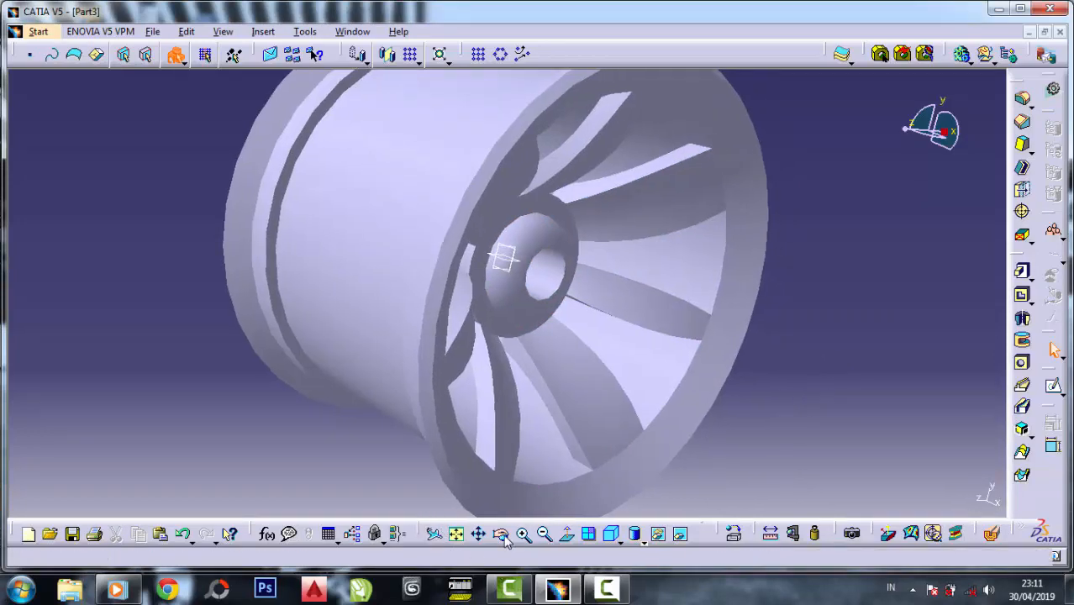
{"action": "middle_click_drag", "start_coordinate": [818, 434], "coordinate": [1058, 469]}
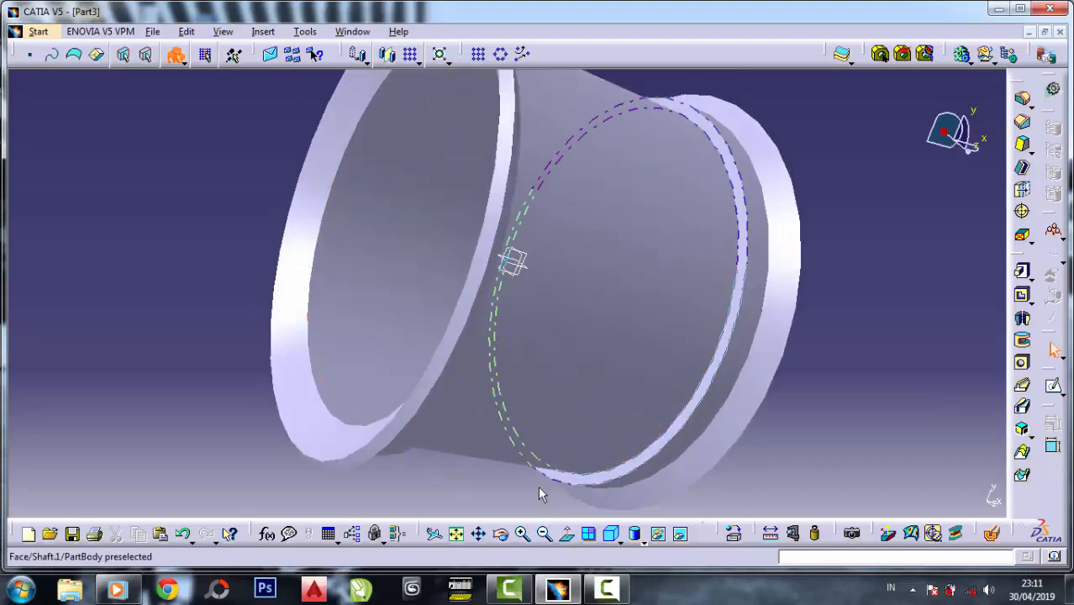
{"action": "left_click", "coordinate": [522, 535]}
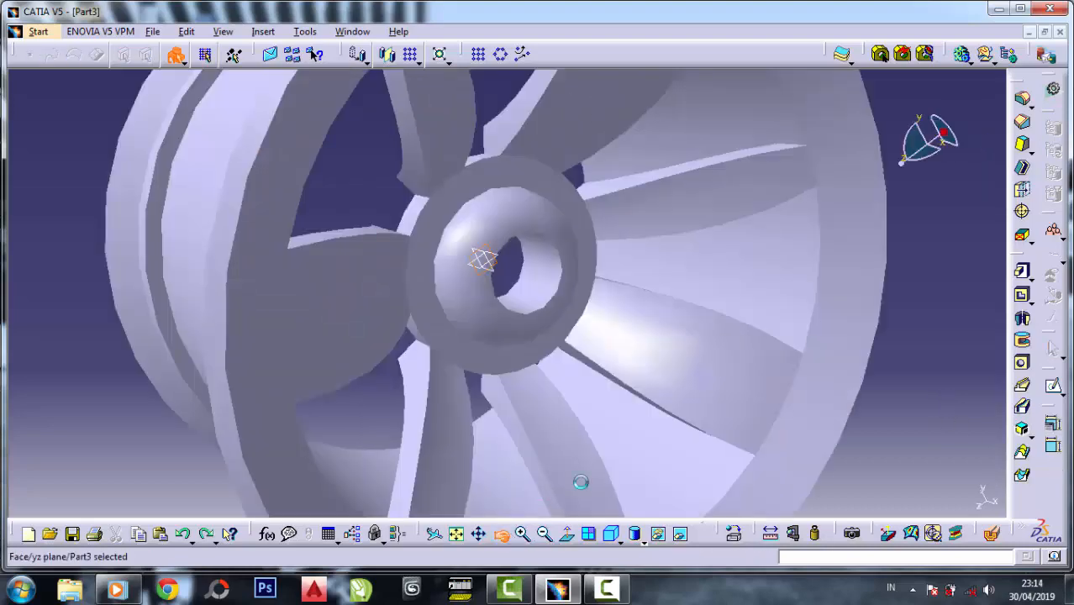
{"action": "middle_click_drag", "start_coordinate": [581, 482], "coordinate": [490, 304]}
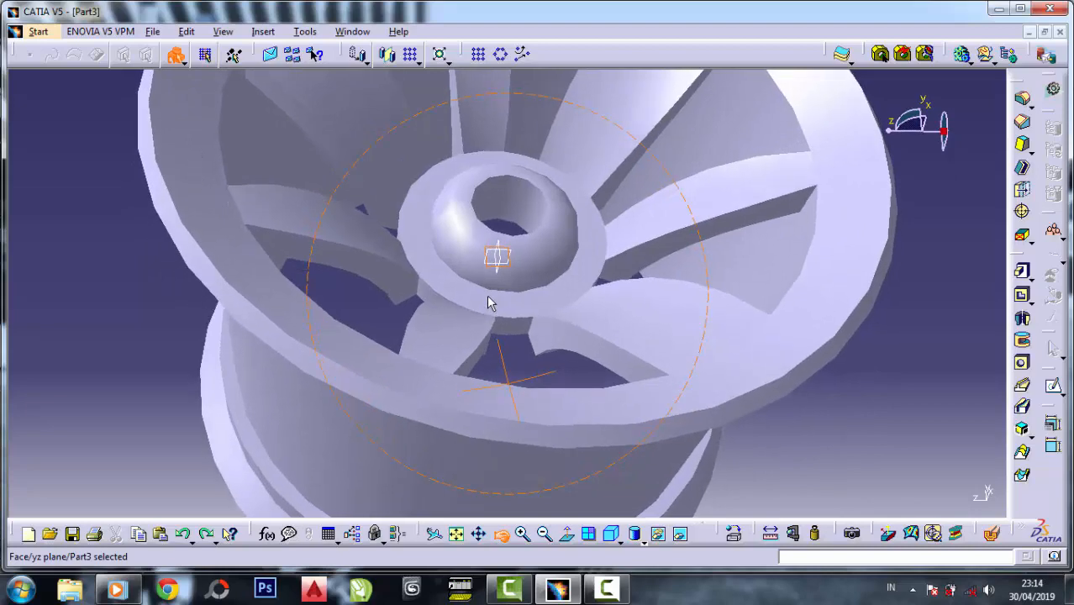
{"action": "middle_click_drag", "start_coordinate": [490, 304], "coordinate": [507, 397]}
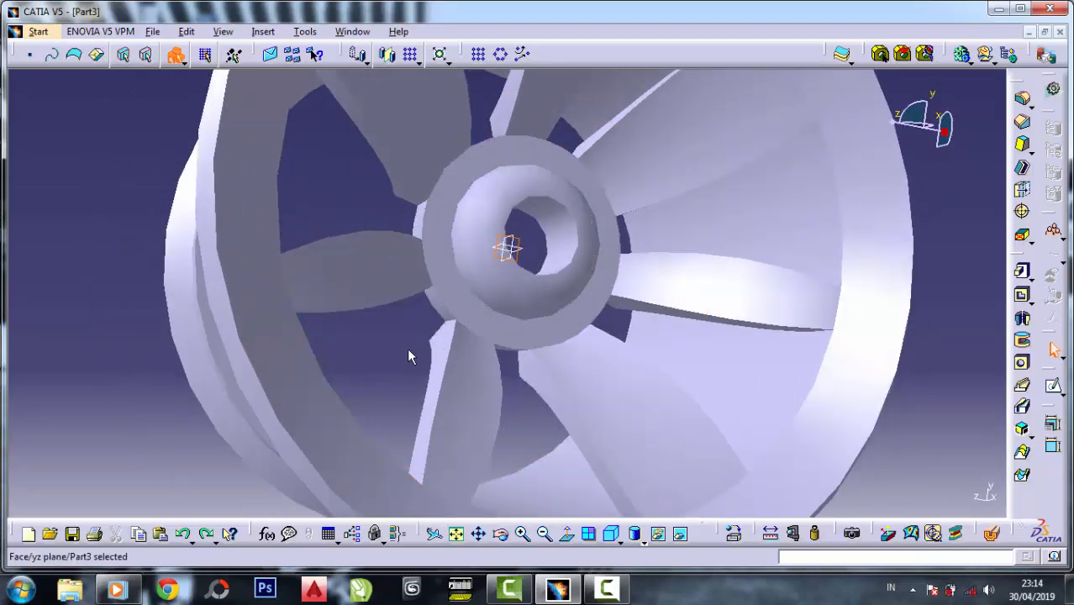
{"action": "middle_click_drag", "start_coordinate": [409, 352], "coordinate": [487, 365]}
{"action": "middle_click_drag", "start_coordinate": [663, 236], "coordinate": [595, 399]}
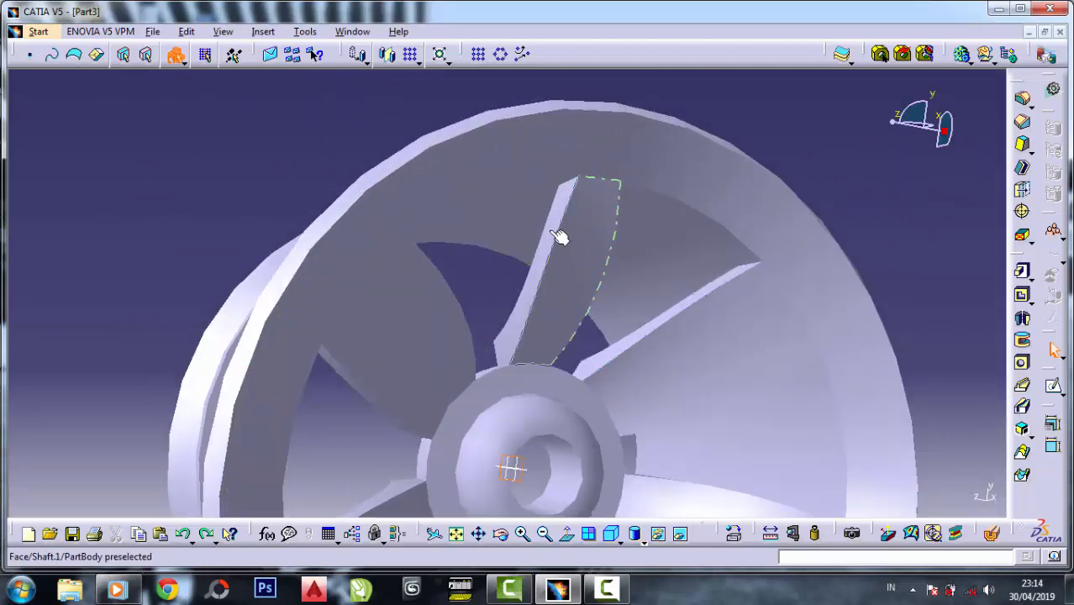
{"action": "middle_click_drag", "start_coordinate": [614, 310], "coordinate": [598, 83]}
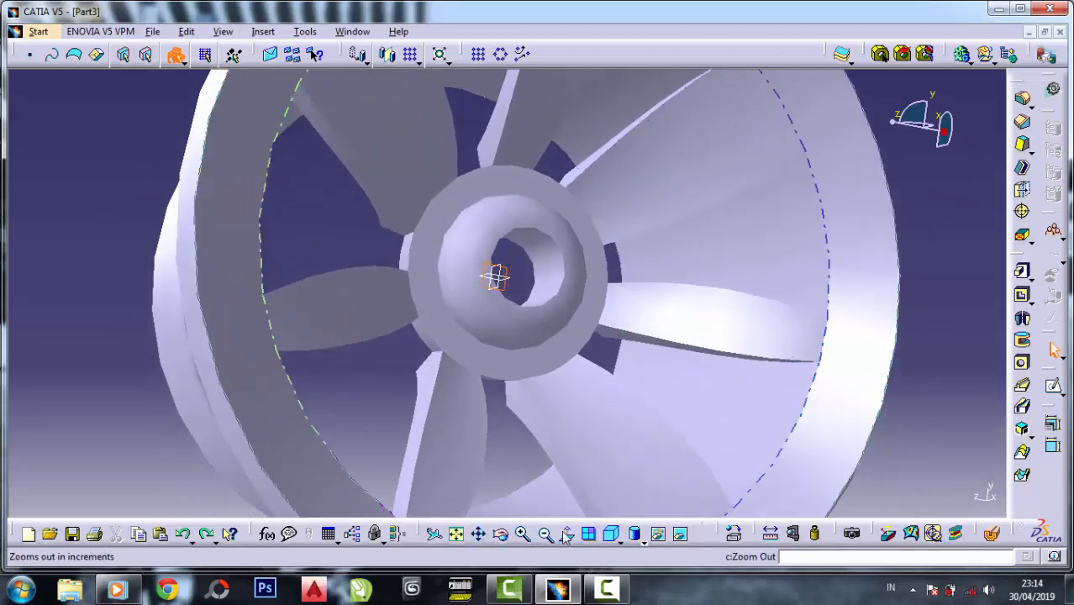
- Review the whole wheel from several oblique angles, checking the outer barrel, front flange, spokes and hub together
{"action": "left_click", "coordinate": [545, 534]}
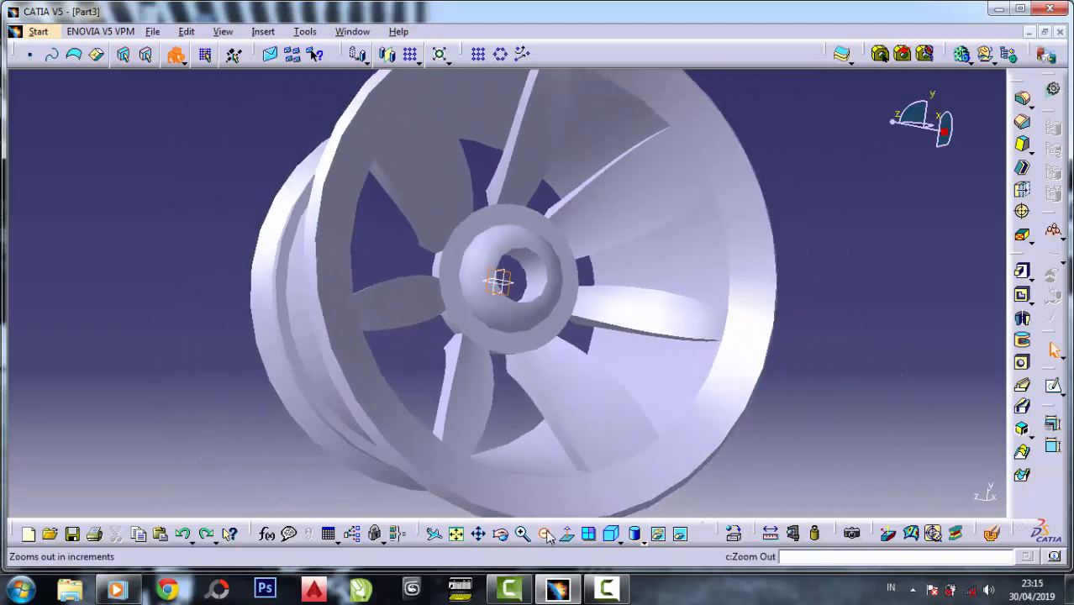
{"action": "left_click", "coordinate": [544, 534]}
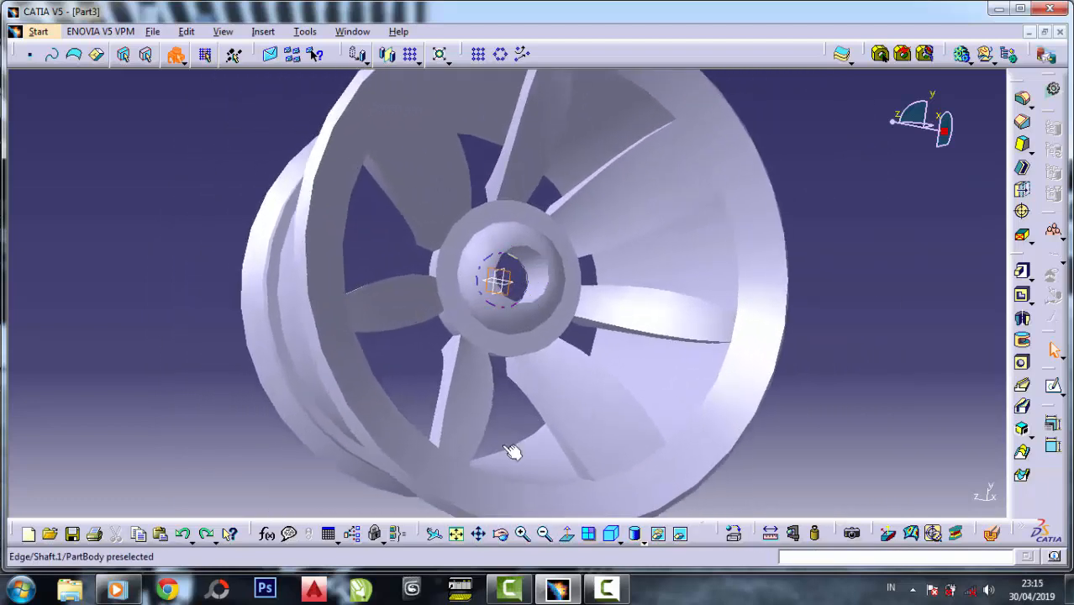
{"action": "left_click", "coordinate": [502, 538]}
{"action": "left_click_drag", "start_coordinate": [302, 311], "coordinate": [399, 277]}
{"action": "middle_click_drag", "start_coordinate": [378, 294], "coordinate": [401, 339]}
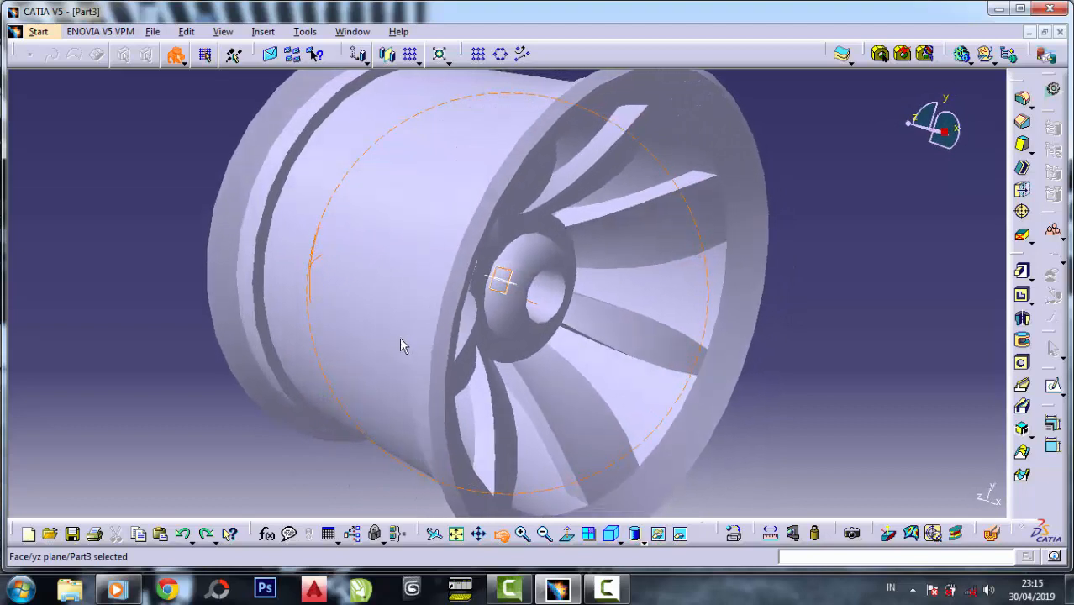
{"action": "left_click", "coordinate": [815, 356]}
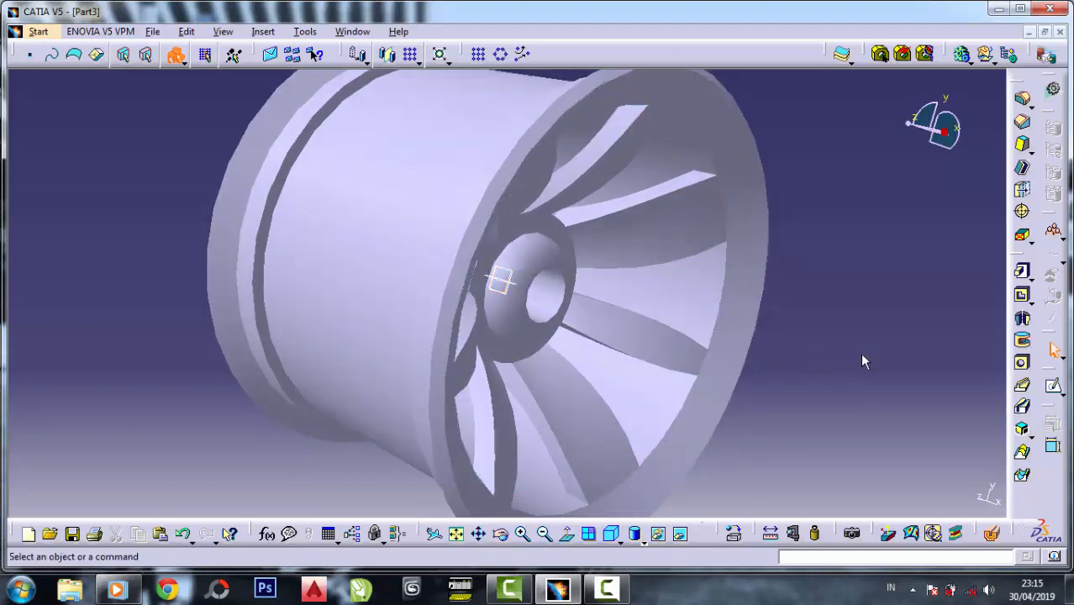
{"action": "middle_click_drag", "start_coordinate": [805, 398], "coordinate": [801, 421]}
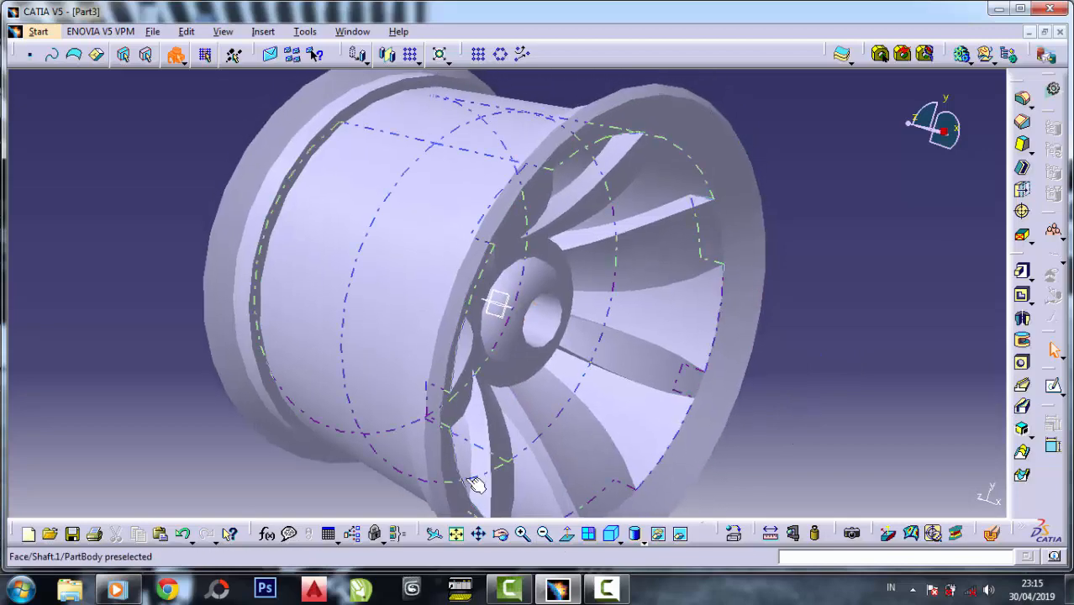
{"action": "left_click", "coordinate": [505, 537]}
{"action": "left_click_drag", "start_coordinate": [370, 377], "coordinate": [277, 319]}
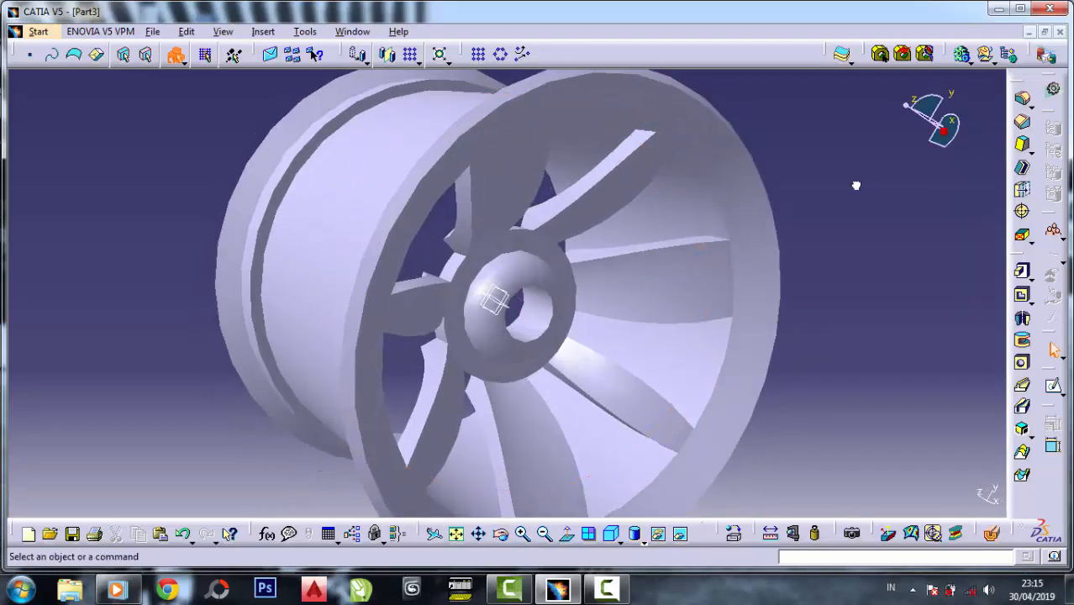